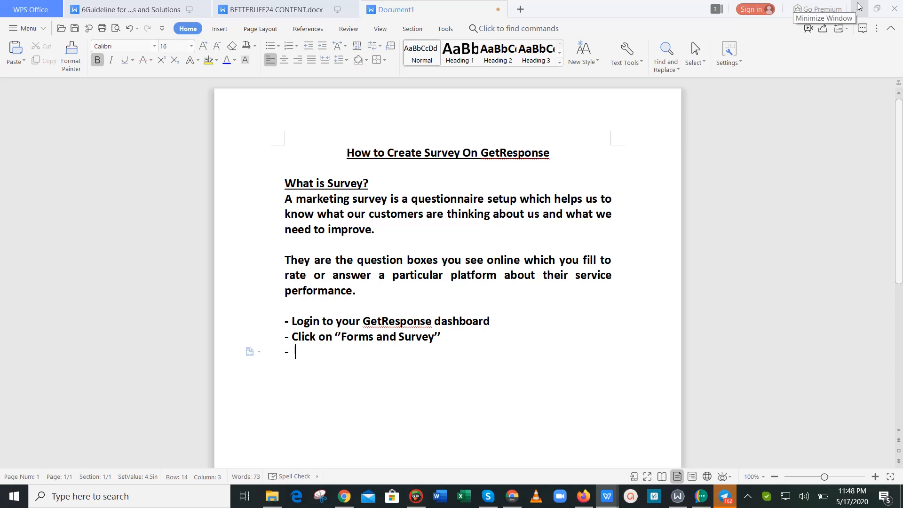
Open the Forms and surveys section from the GetResponse main menu.
left_click(416, 496)
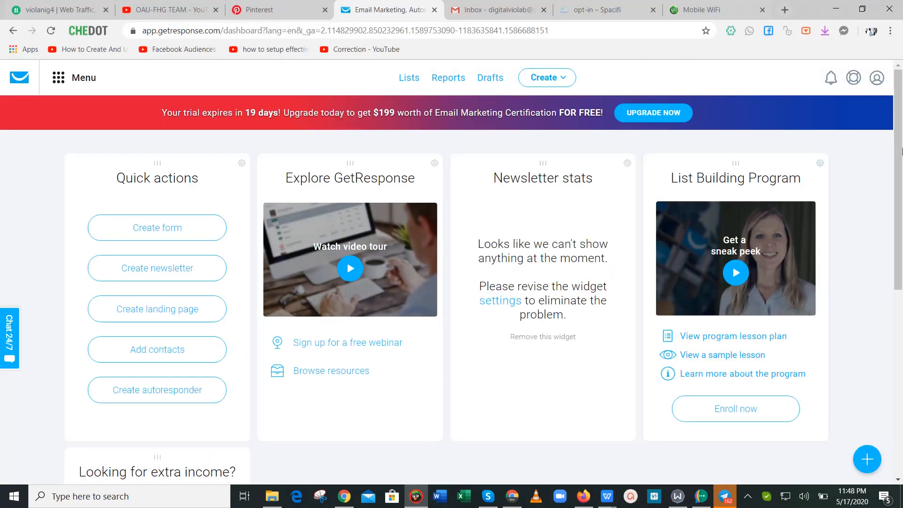
scroll(585, 229, "down", 3)
scroll(565, 188, "up", 3)
left_click(83, 83)
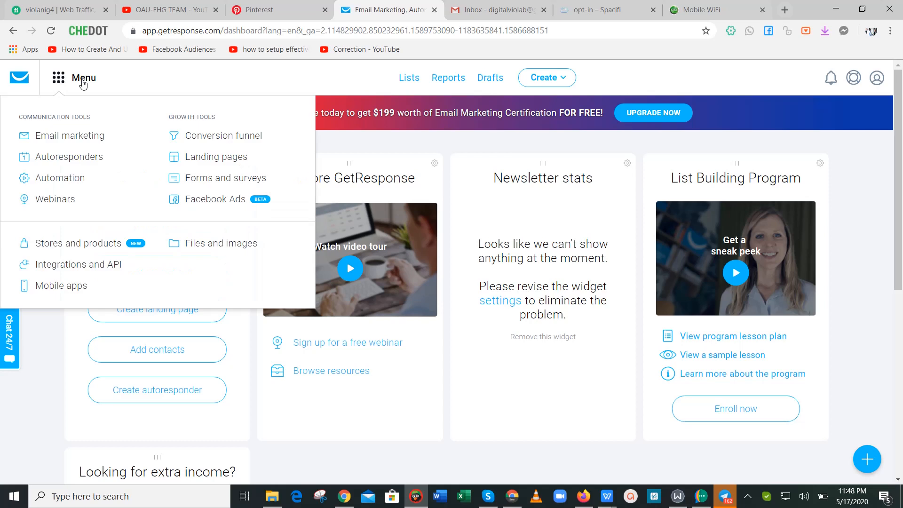
left_click(197, 177)
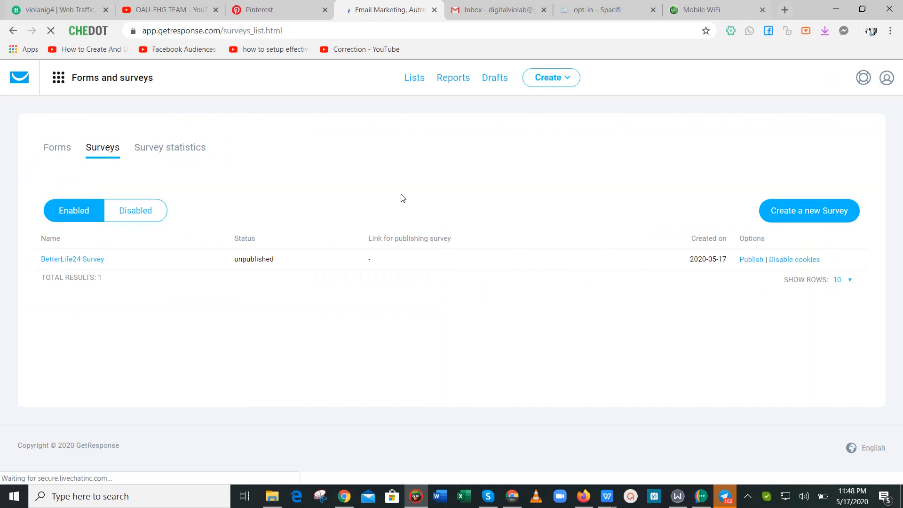
Switch to the Surveys list, start a new survey, and minimize the browser.
left_click(58, 148)
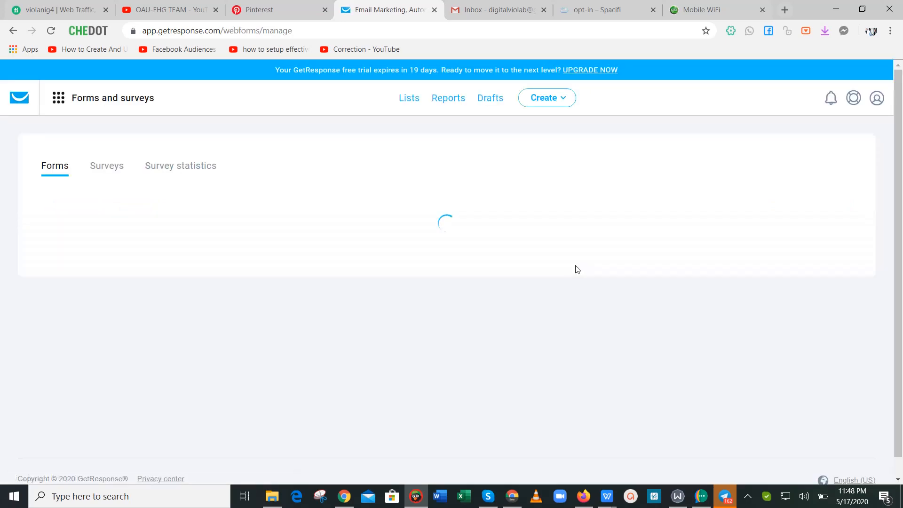
scroll(902, 231, "down", 1)
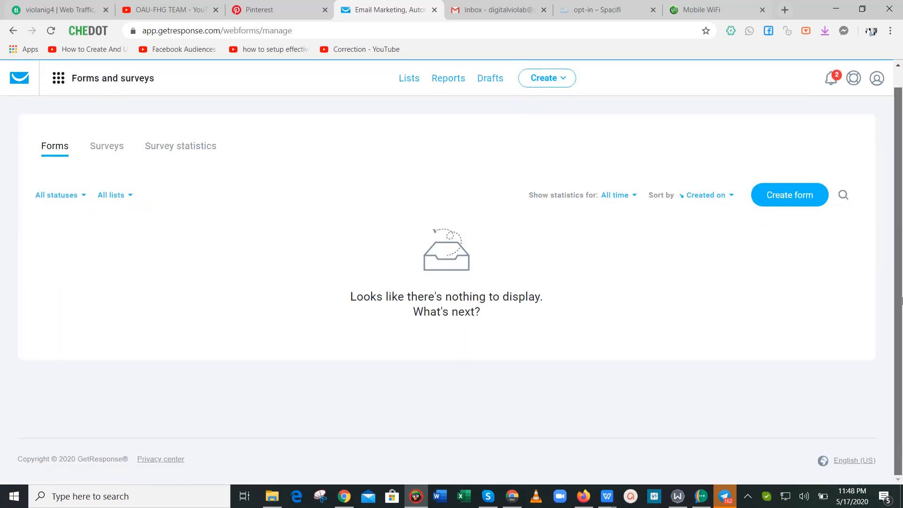
left_click(107, 147)
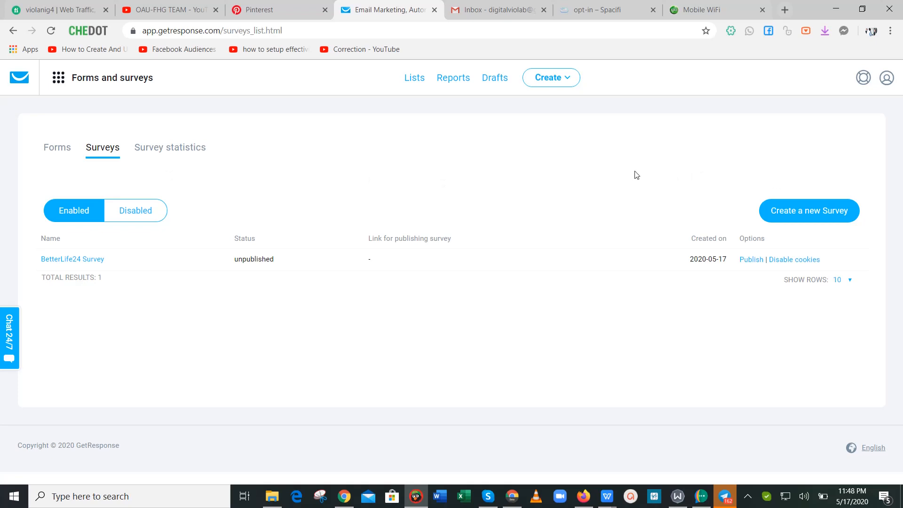
left_click(794, 220)
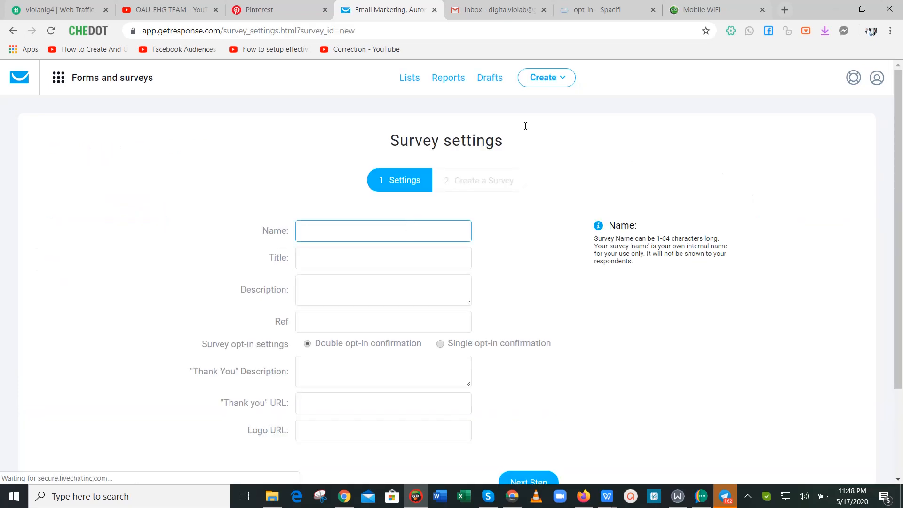
left_click_drag(901, 162, 902, 356)
scroll(902, 356, "up", 10)
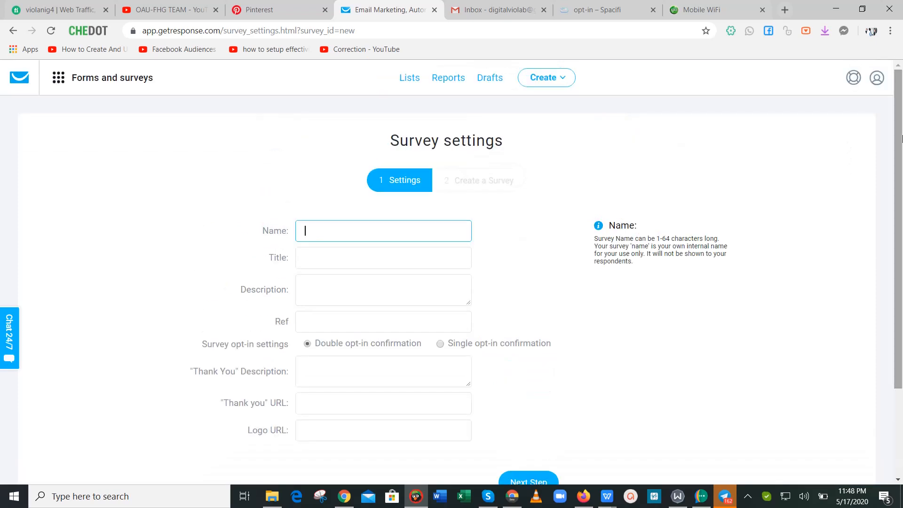
left_click(836, 8)
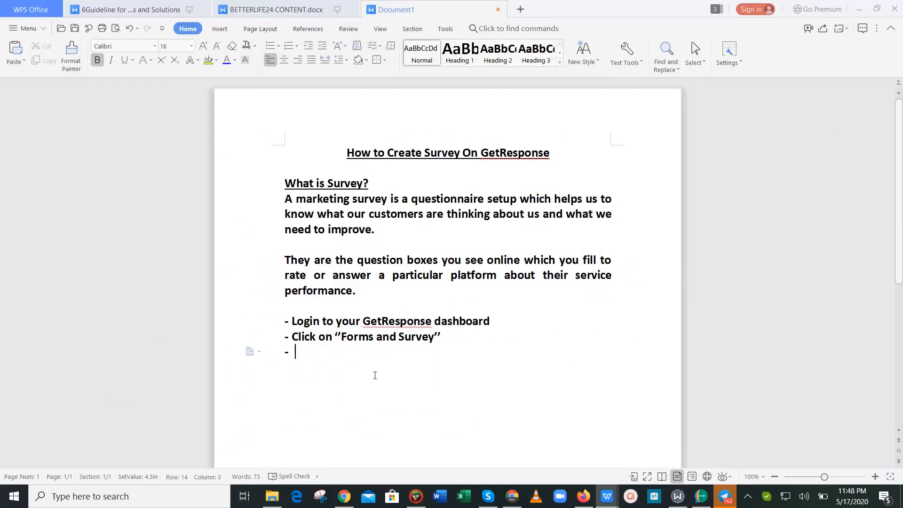
Add the step 'Then, click on "create new survey"' plus a new '-' line, then minimize Writer.
type("Then, cli")
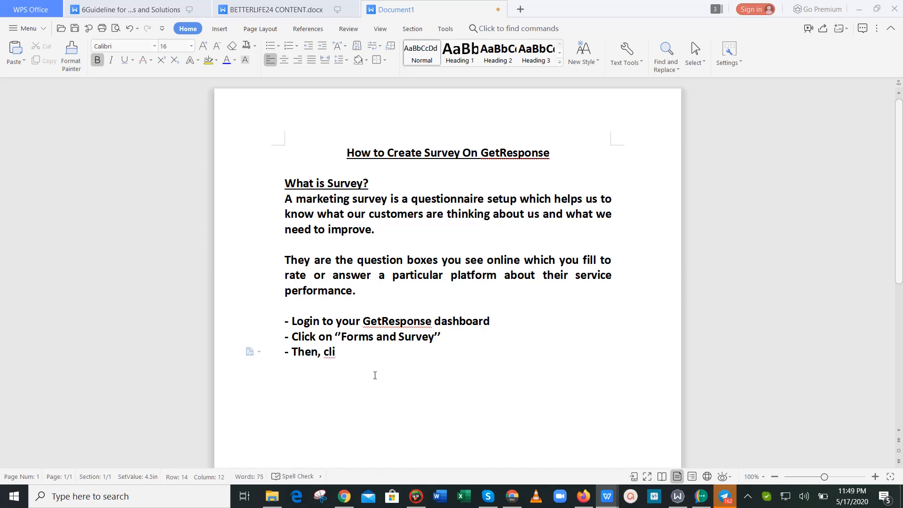
type("ck on")
type(" \"create new")
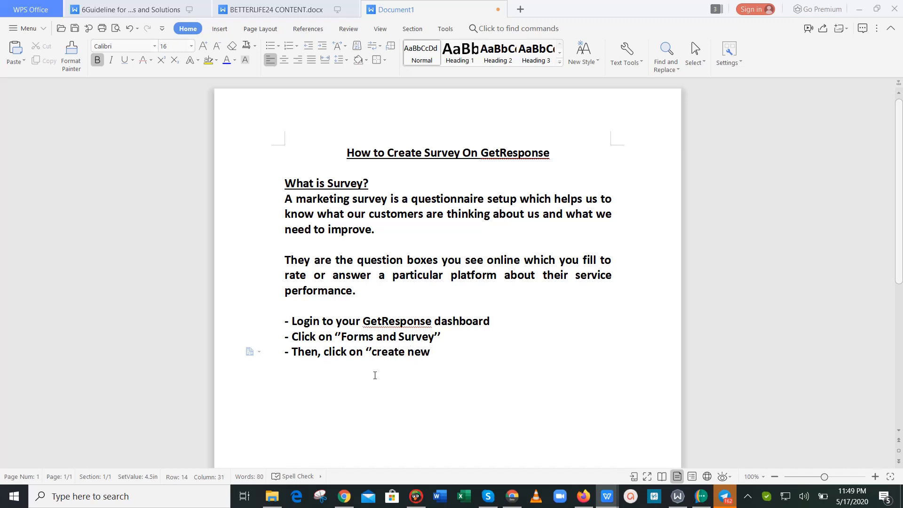
type(" su")
type("vey")
key("BackSpace")
key("BackSpace")
key("BackSpace")
type("rvey\"")
key("Return")
type("-")
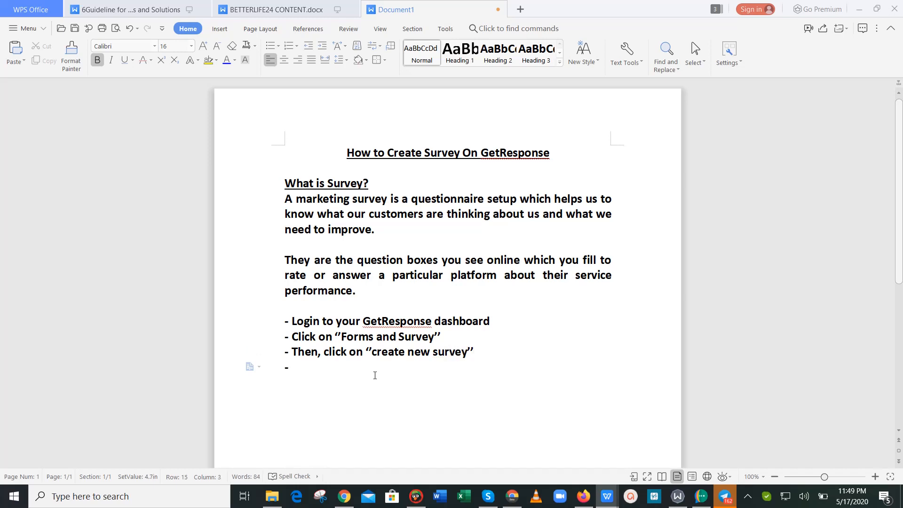
left_click(859, 10)
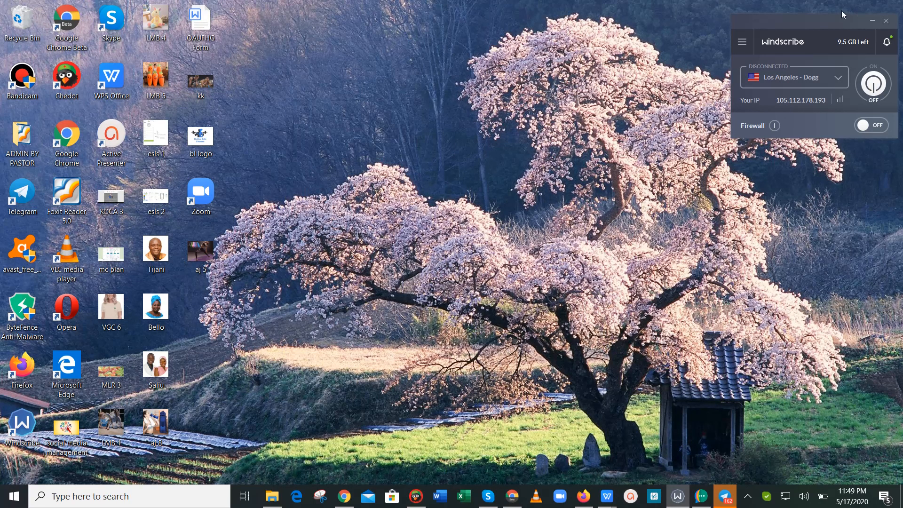
Connect Windscribe to Los Angeles – Dogg and open a new blank Chrome tab.
left_click(864, 80)
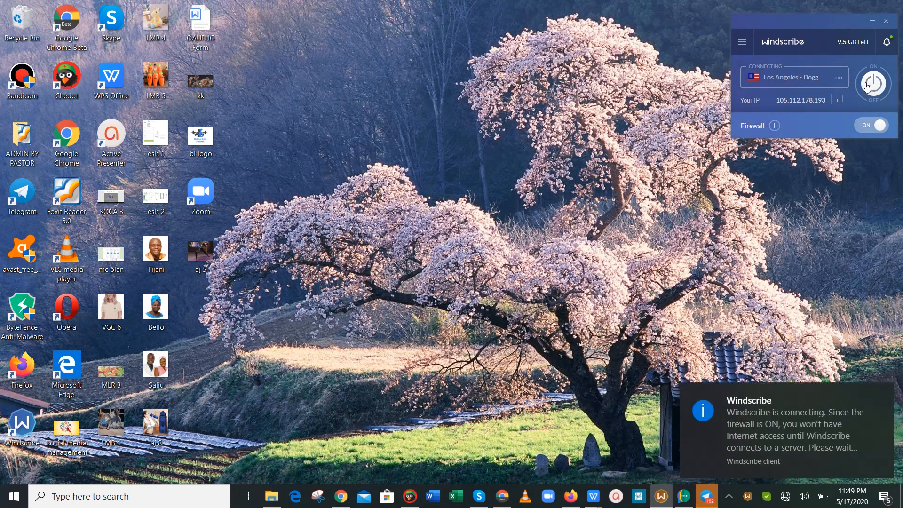
left_click(347, 495)
left_click(715, 9)
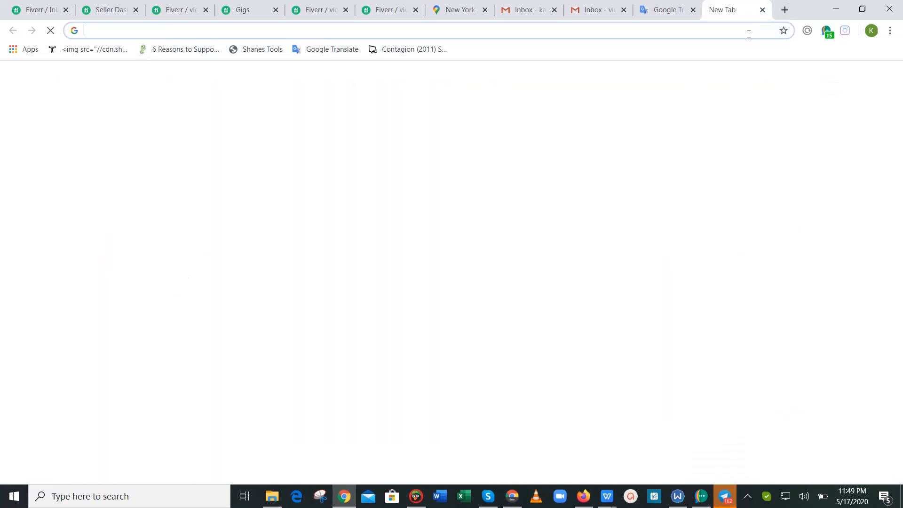
Load betterlife24.net from the 'bet' suggestion and scroll through the Better Life Fitness homepage.
type("betterlife24.net")
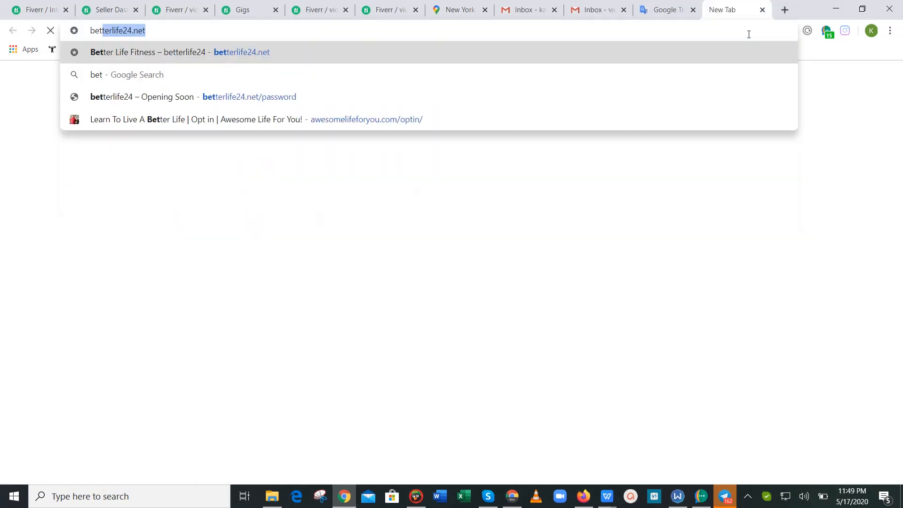
key("Return")
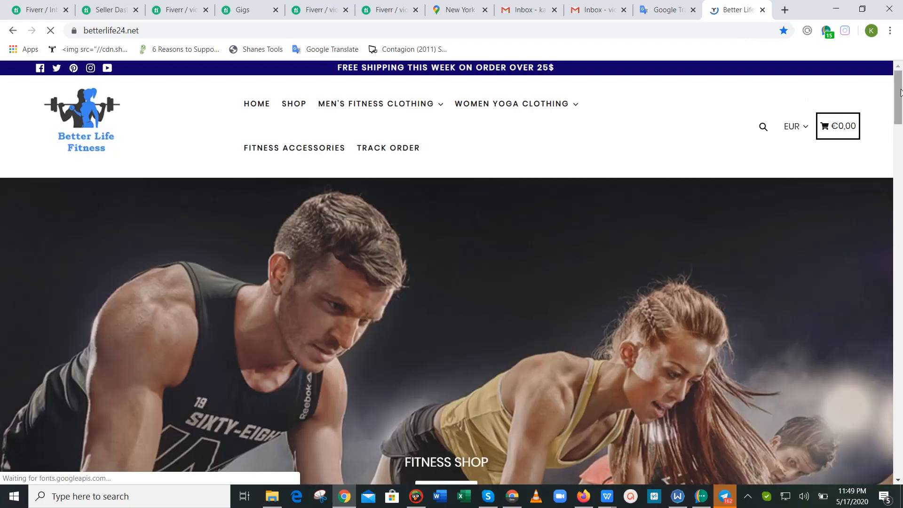
left_click(898, 174)
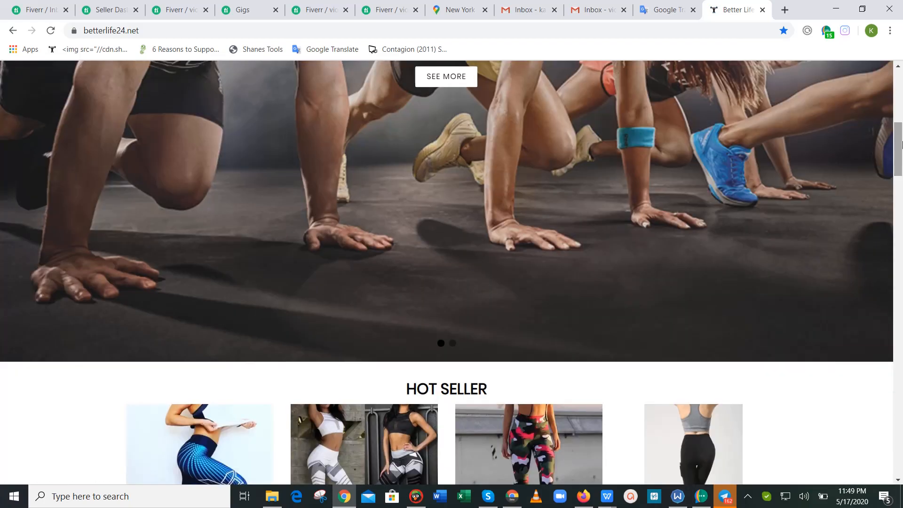
left_click(902, 263)
left_click(902, 302)
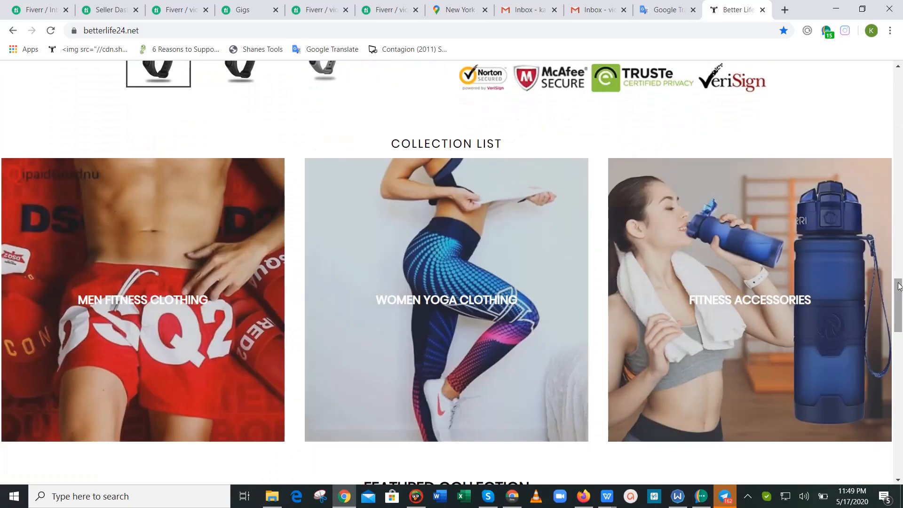
left_click(902, 379)
left_click_drag(902, 379, 900, 335)
left_click(836, 10)
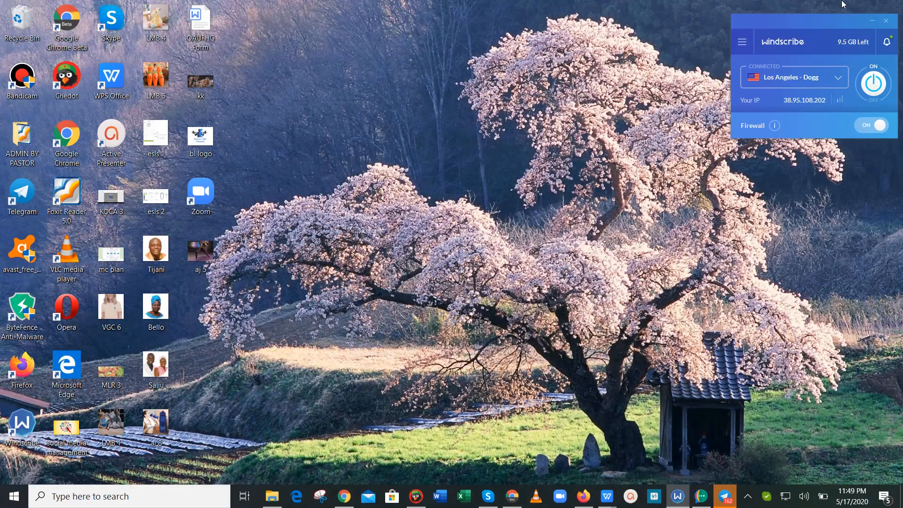
Enter 'BetterLife Questionnaire' as the survey name and 'Our Store Experience' as its title.
left_click(416, 496)
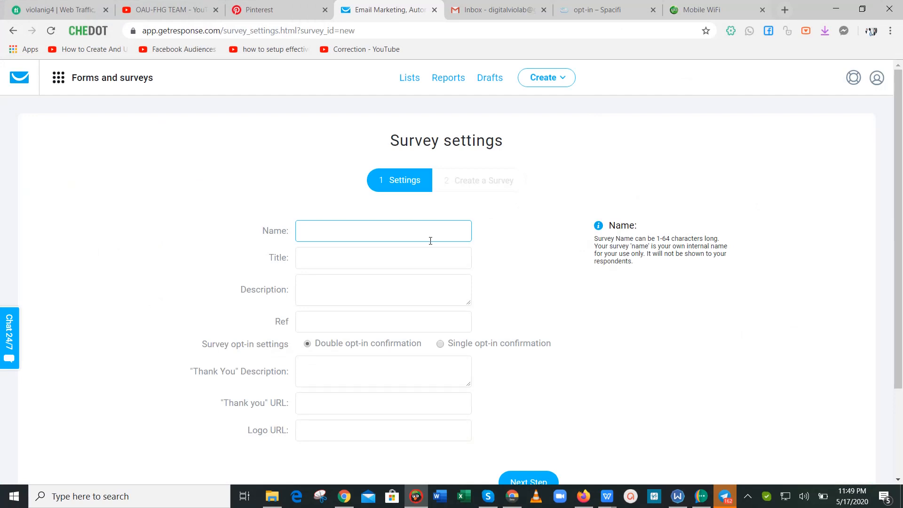
type("Better")
type("Life Su")
type("rvey")
key("BackSpace")
key("BackSpace")
key("BackSpace")
key("BackSpace")
key("BackSpace")
type("Questio")
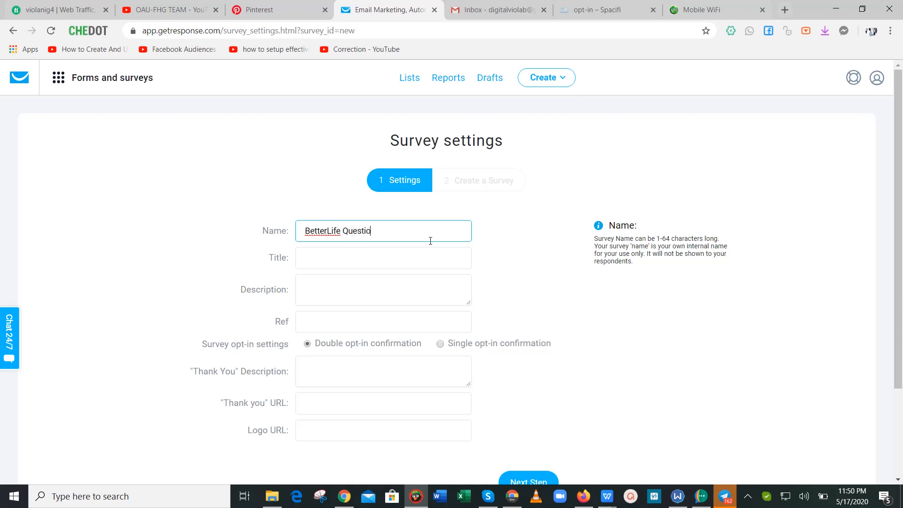
type("nnaire")
key("Tab")
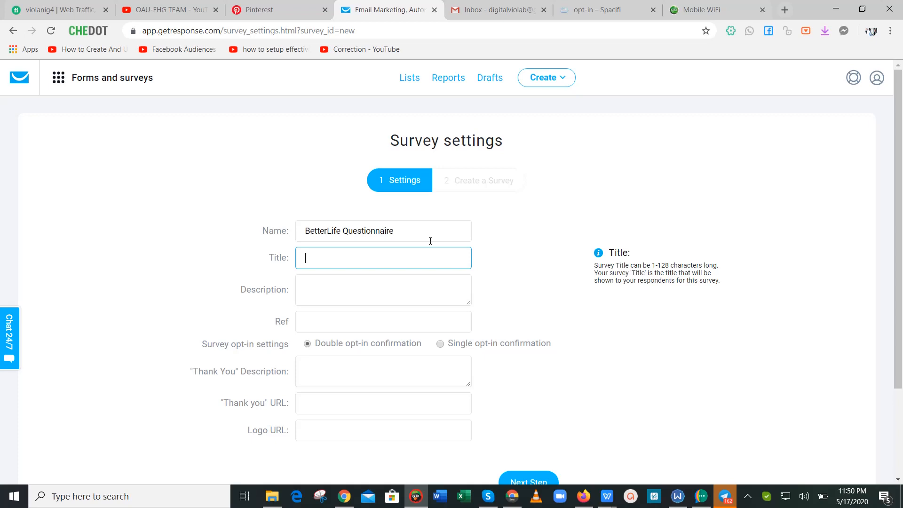
type("Our")
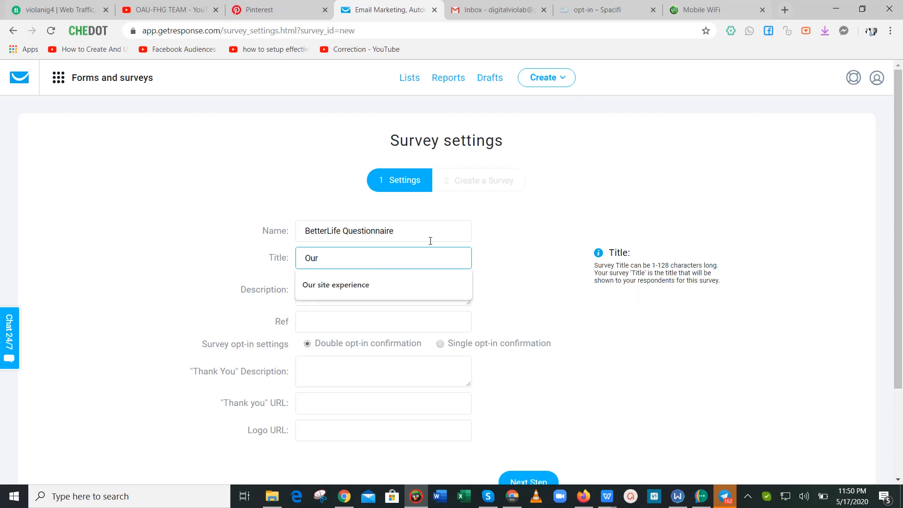
type(" Sti")
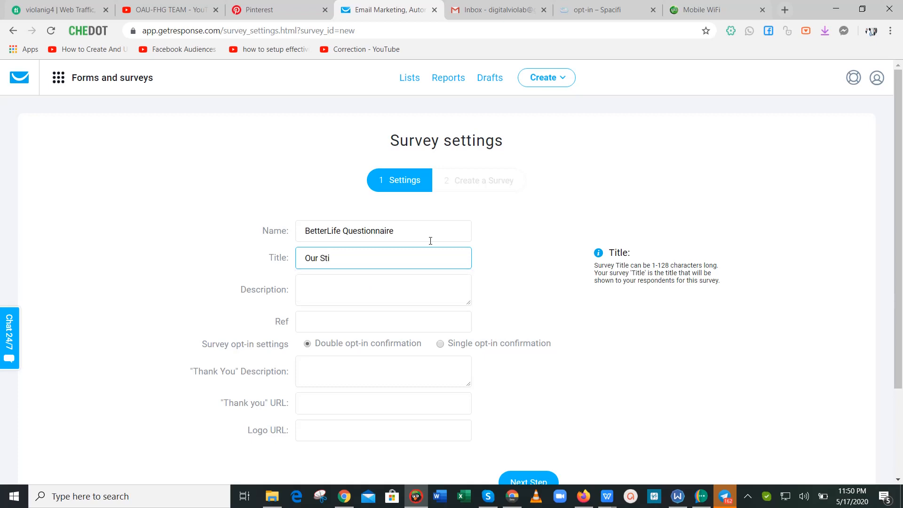
type("re")
key("BackSpace")
key("BackSpace")
type("ore Experience")
key("Tab")
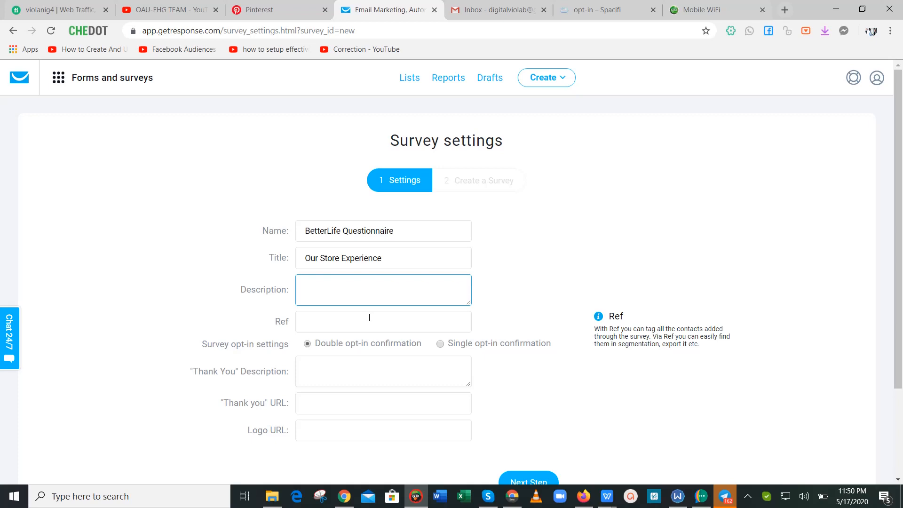
Write the description's opening about our service quality and improving the business to serve you better.
type("Hi guys,")
type("This a")
key("BackSpace")
type("qu")
type("e")
type("stin")
type("onn")
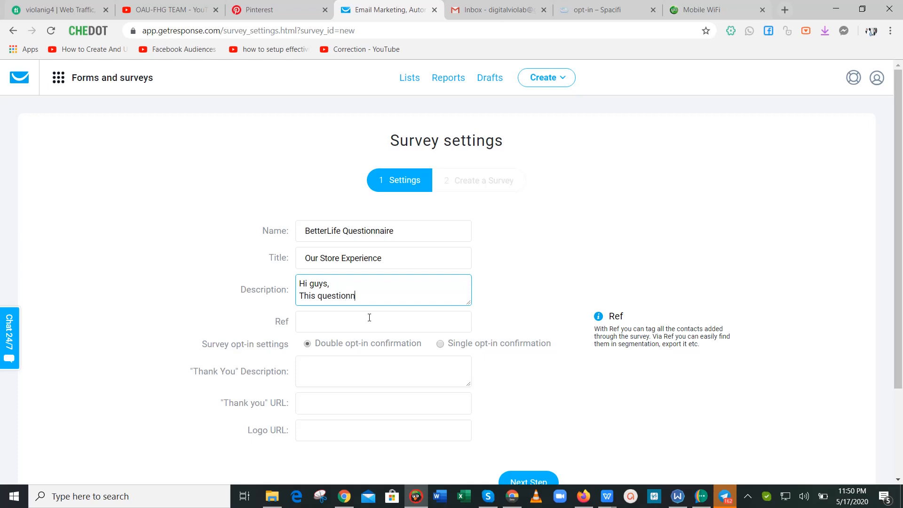
type("aire is based")
type(" n wh")
key("BackSpace")
key("BackSpace")
key("BackSpace")
key("BackSpace")
type("on  how")
key("BackSpace")
key("BackSpace")
key("BackSpace")
key("BackSpace")
key("BackSpace")
type("how qua")
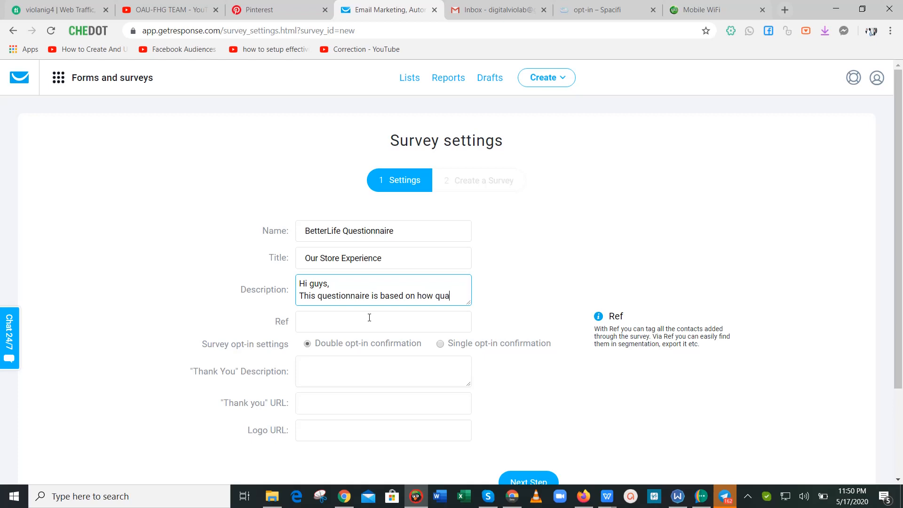
type("lity our ")
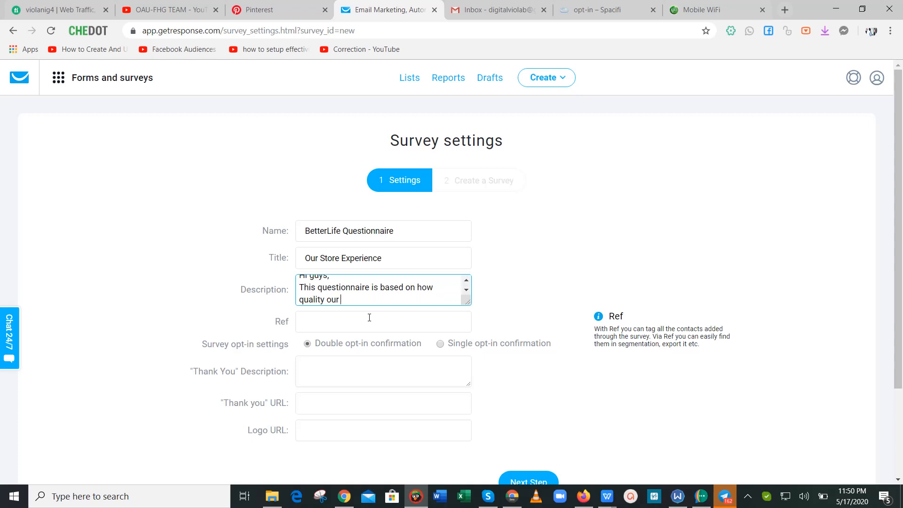
type("service is to ou")
key("BackSpace")
key("BackSpace")
type("you as a cus")
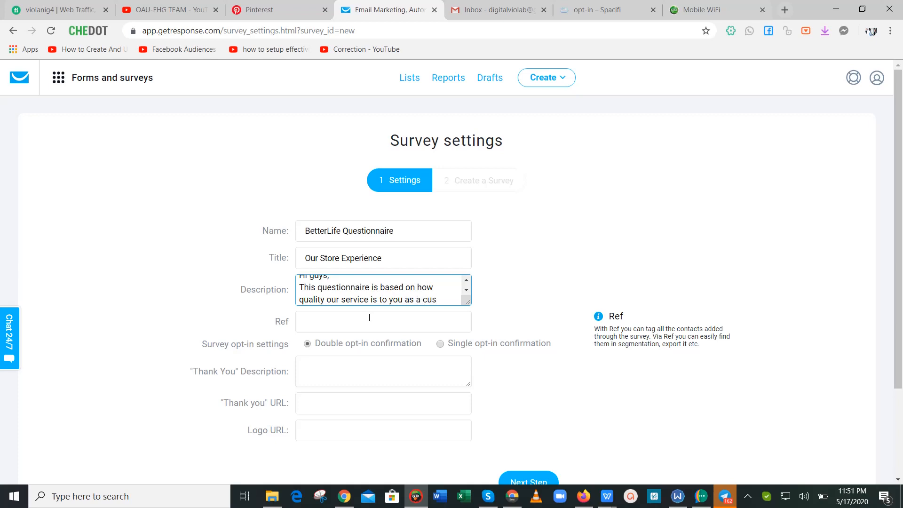
type("tomer and ")
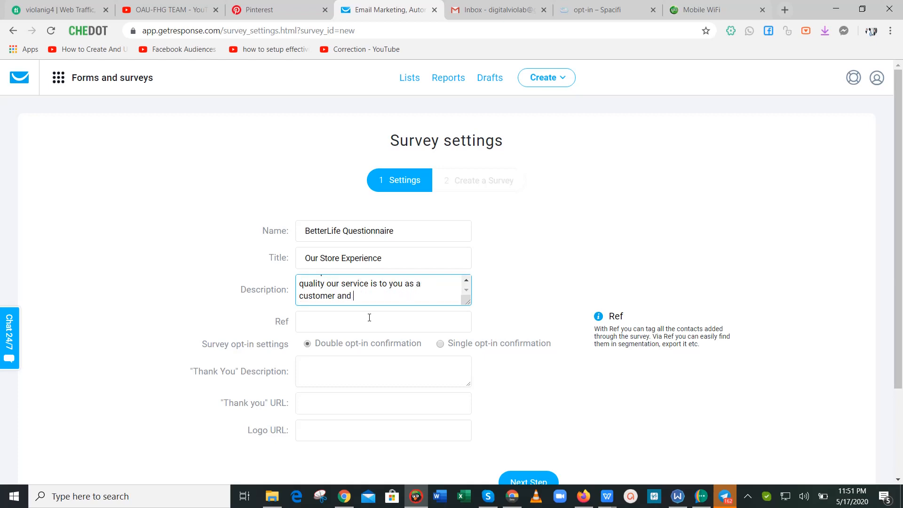
type("what yo")
key("BackSpace")
type("we need to do to impro")
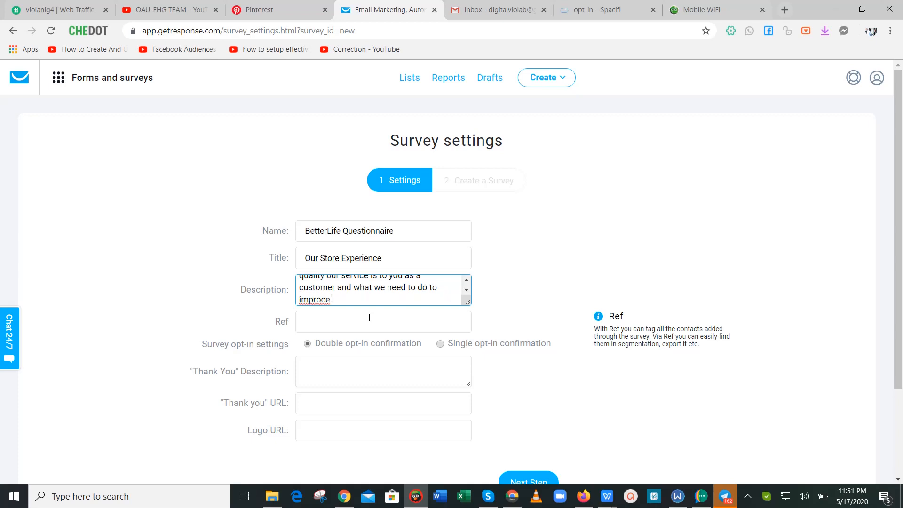
type("ve our business and serve y")
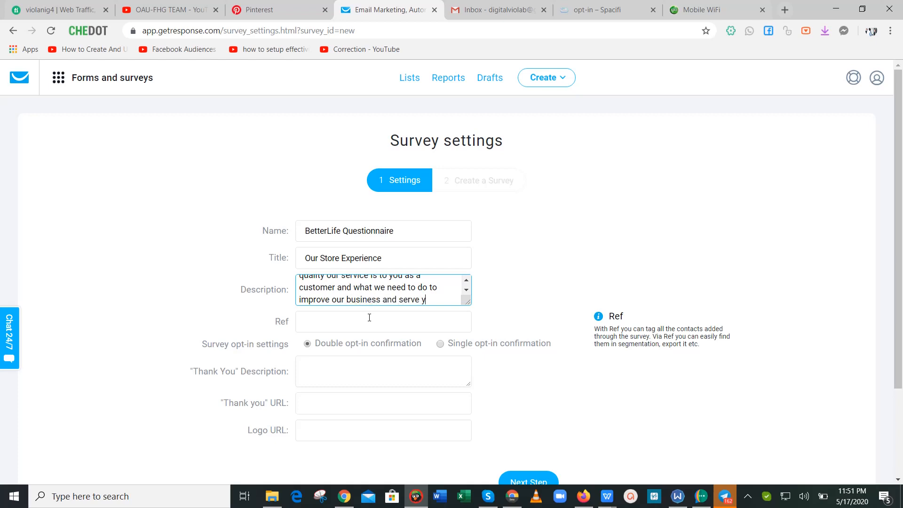
type("ou better")
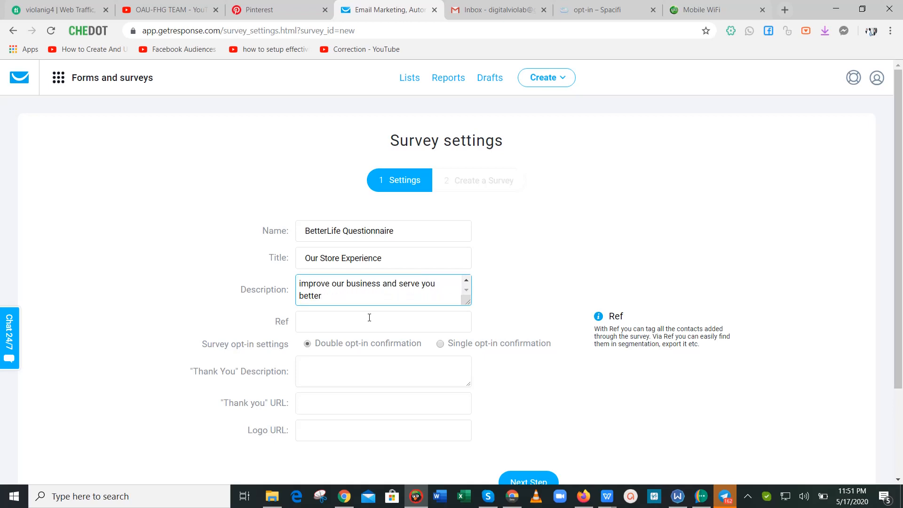
type(".")
Add the lines 'Take it and help us improve your experience.' and 'Thanks'.
key("Return")
type("Th")
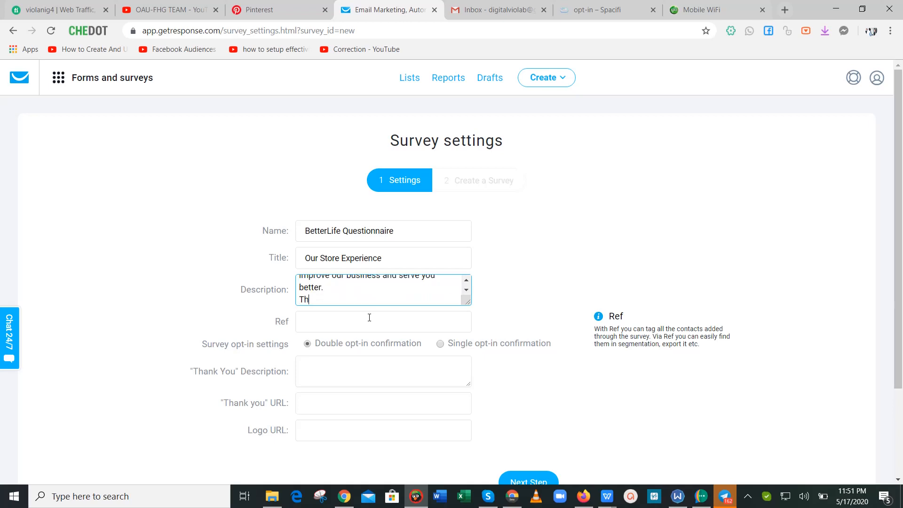
key("BackSpace")
key("BackSpace")
type("Take it and")
key("BackSpace")
key("BackSpace")
key("BackSpace")
key("BackSpace")
type("and help us improve ")
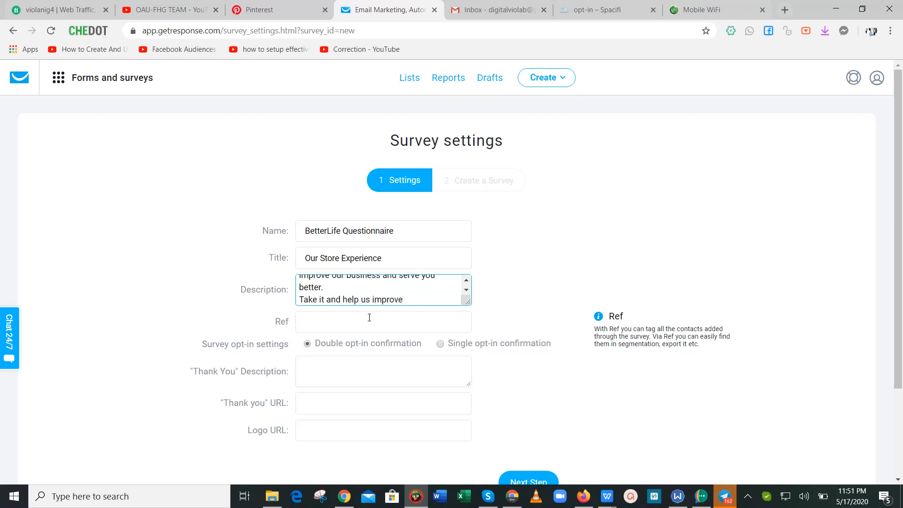
type("your experience.")
key("Return")
type("Thanks")
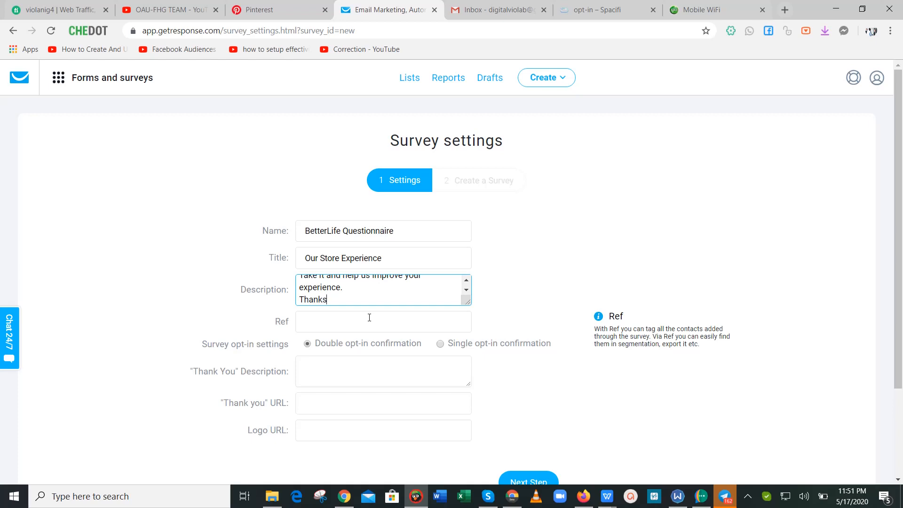
Set the survey Ref tag to 'betlifesurv'.
left_click(369, 317)
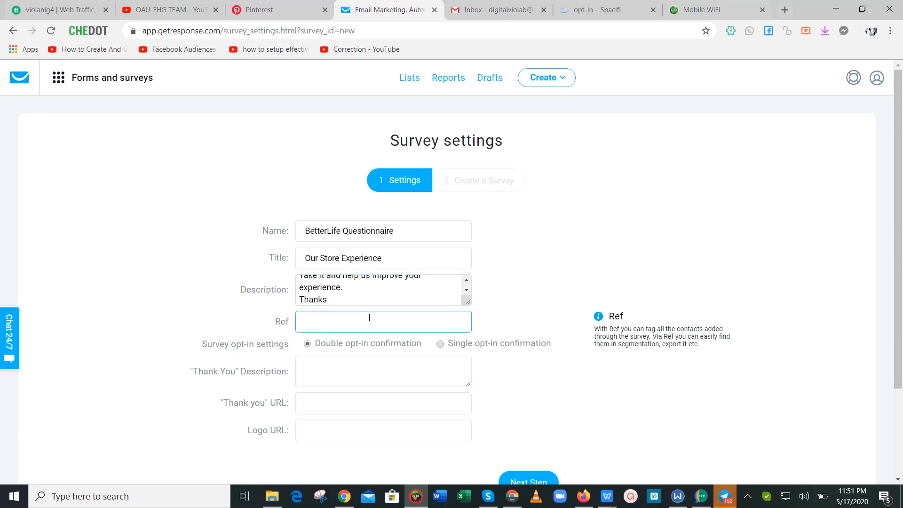
scroll(783, 302, "down", 3)
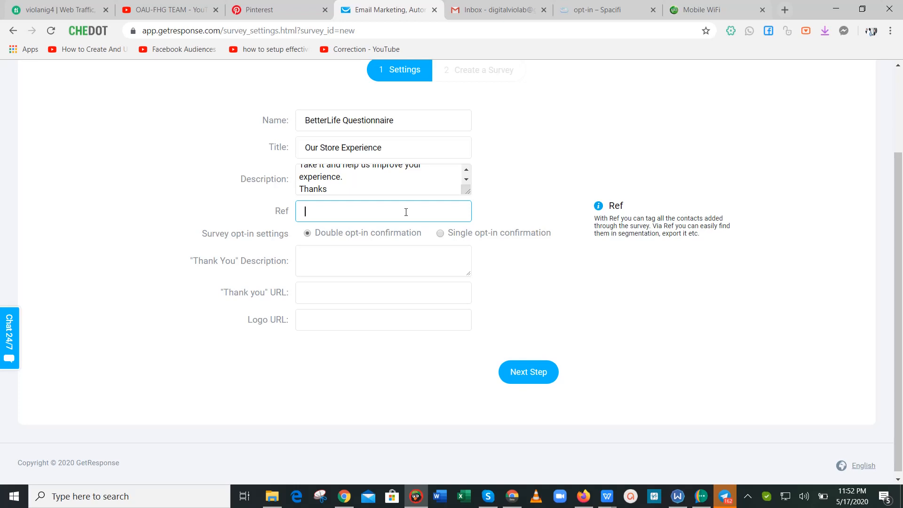
scroll(761, 221, "up", 3)
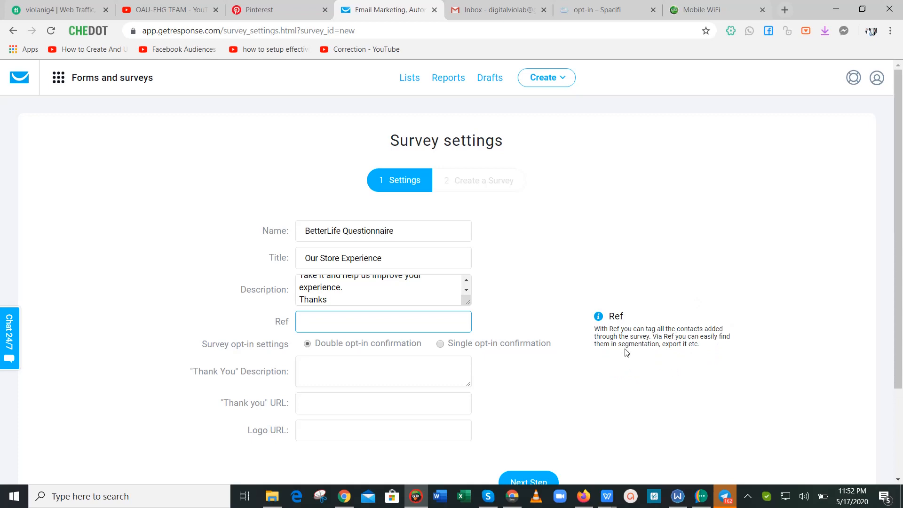
scroll(627, 353, "down", 3)
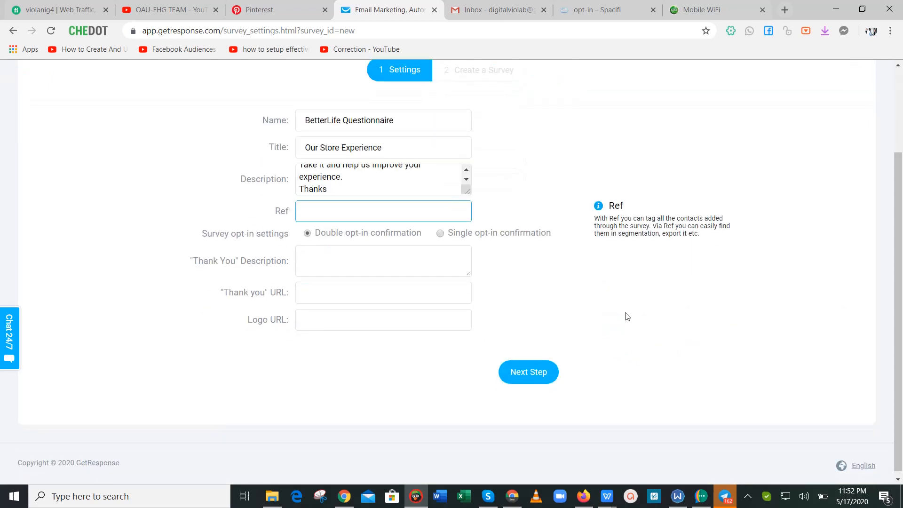
left_click(380, 261)
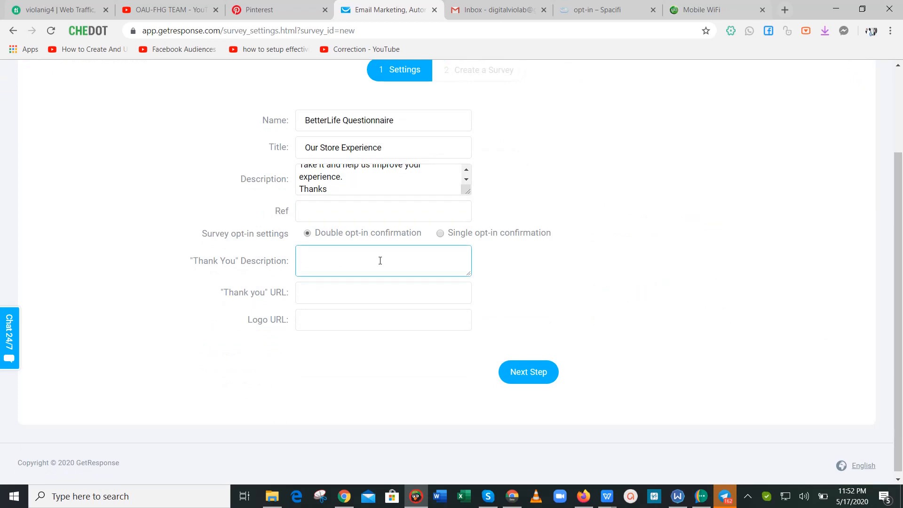
left_click(349, 216)
type("s")
key("BackSpace")
type("b")
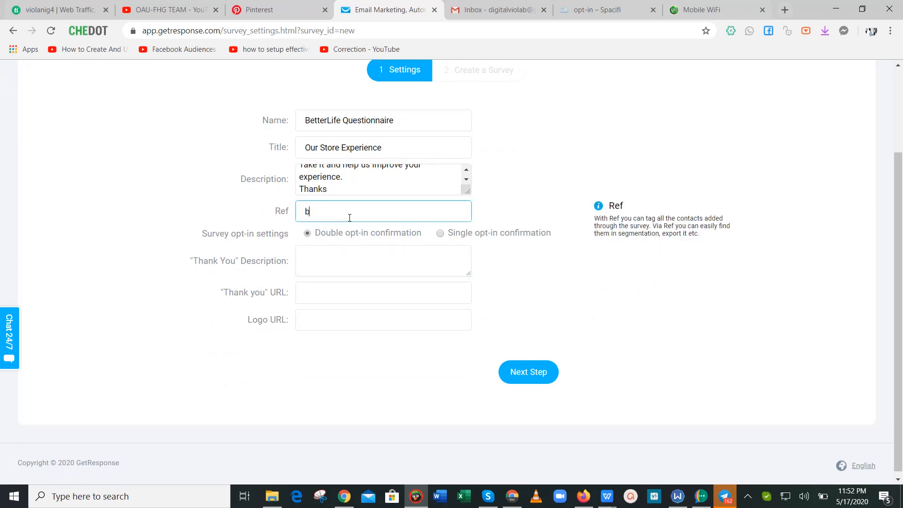
type("etlifesurv")
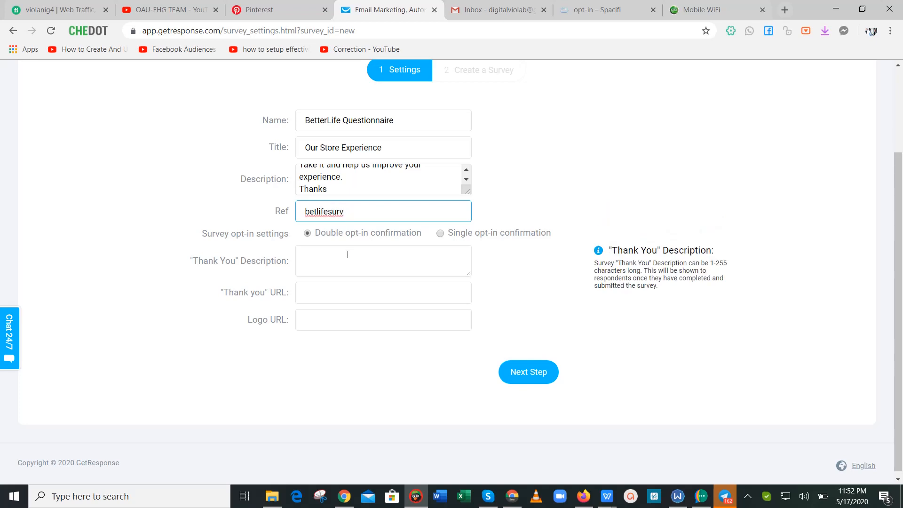
Write the thank-you message 'Thank you for taking this survey! … let you have a better experience.'.
left_click(347, 253)
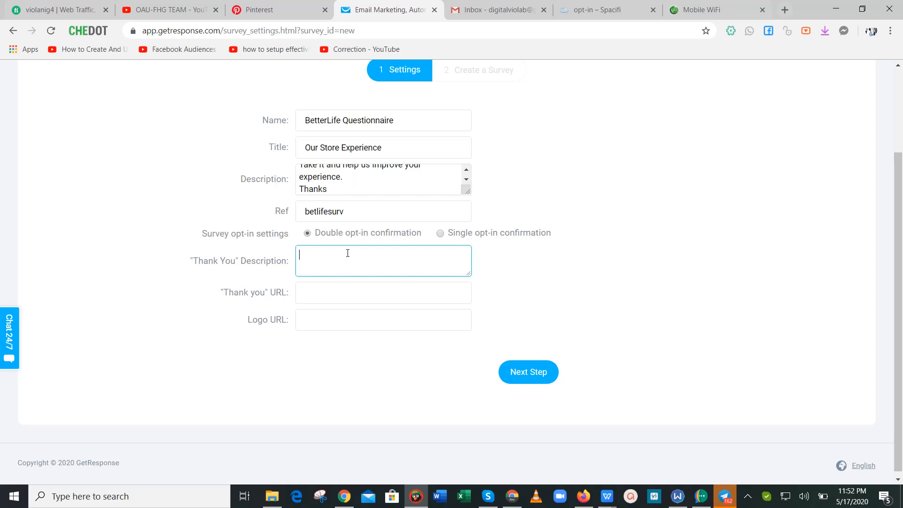
mouse_move(902, 278)
left_mouse_down()
mouse_move(902, 206)
mouse_move(902, 273)
left_mouse_up()
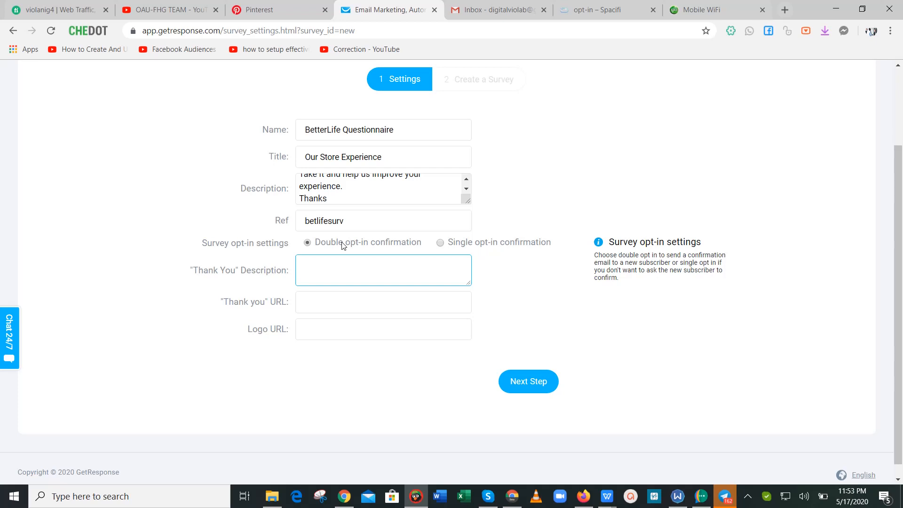
type("Hi,")
key("BackSpace")
key("BackSpace")
key("BackSpace")
type("Thank you")
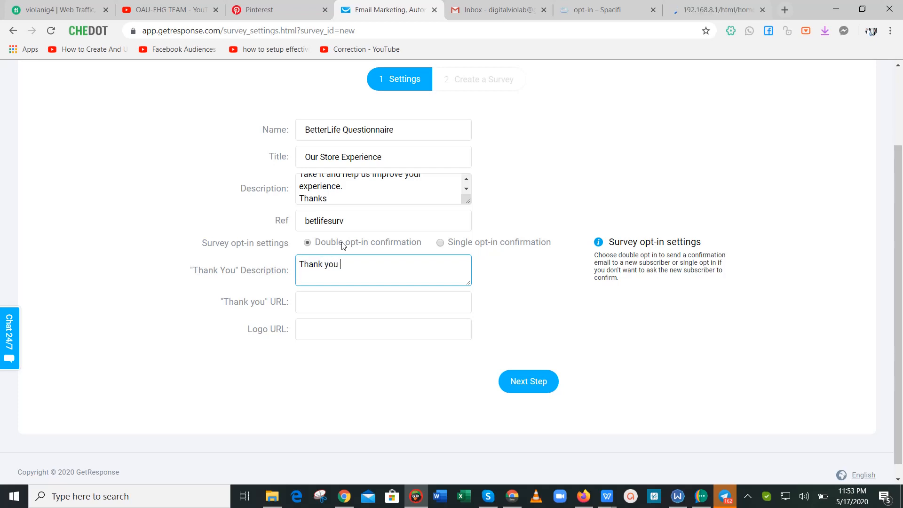
type(" for taking ")
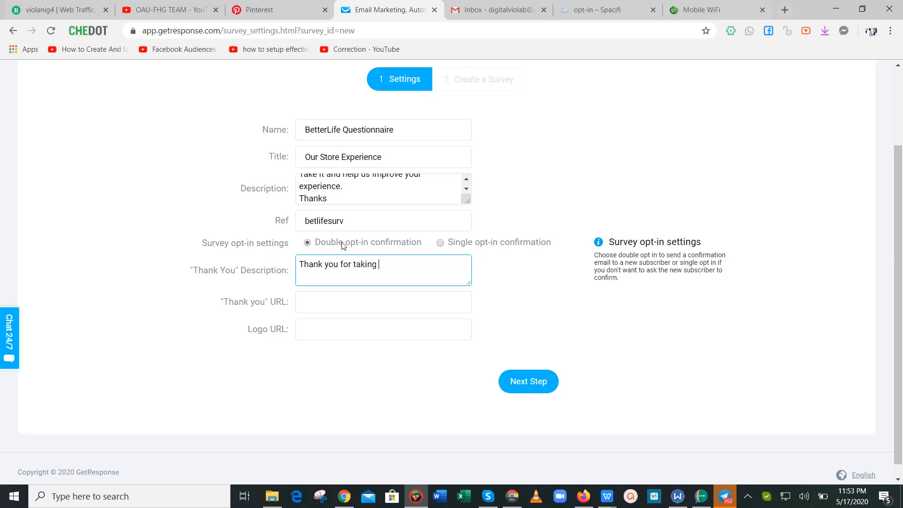
type("this survey! You've actaully")
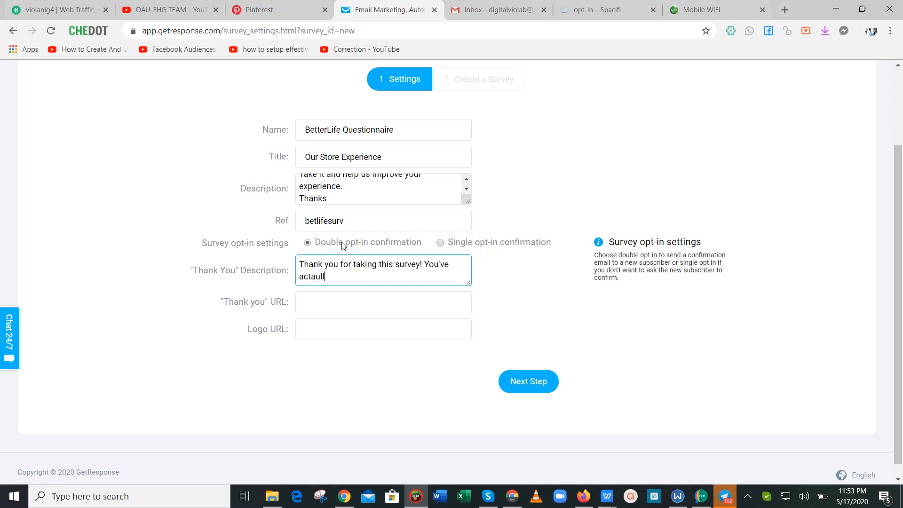
key("BackSpace")
key("BackSpace")
key("BackSpace")
key("BackSpace")
key("BackSpace")
key("BackSpace")
type("ually helped")
type(" us ")
type("in impr")
key("BackSpace")
key("BackSpace")
key("BackSpace")
type("knowing ")
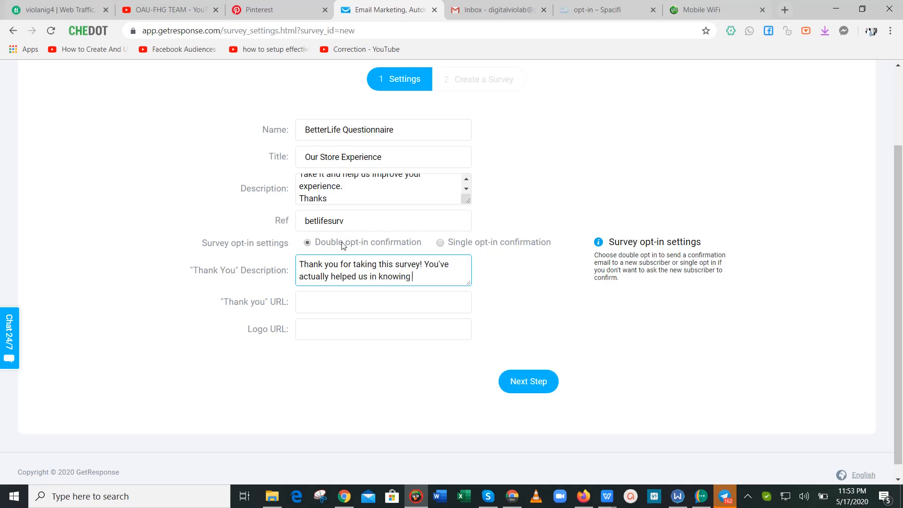
type("what people wants. ")
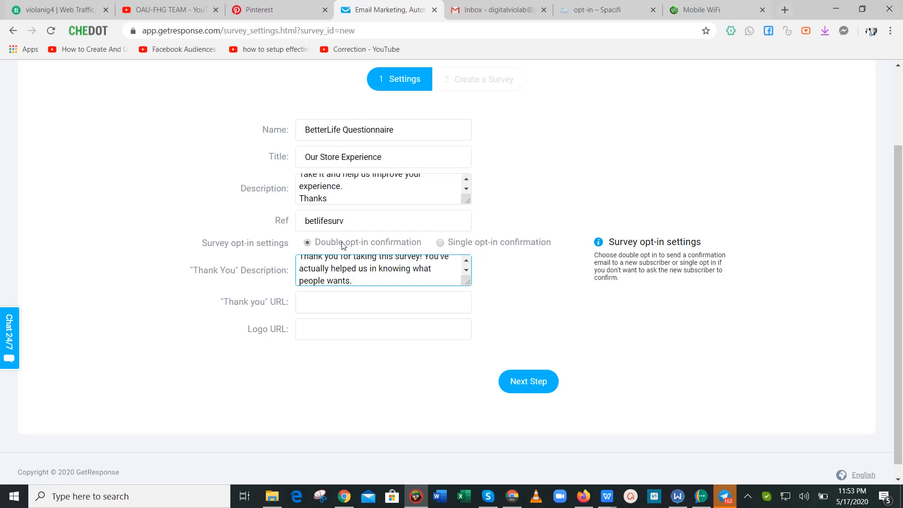
type("We'll improve and let you hav")
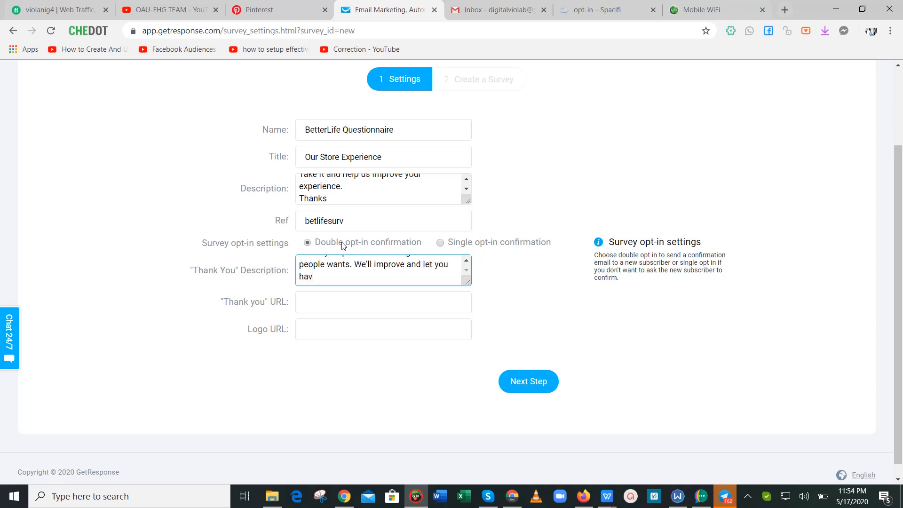
type("e a better ex")
type("perie")
type("m")
key("BackSpace")
type("m")
key("BackSpace")
type("nce")
key("BackSpace")
key("BackSpace")
type("ce.")
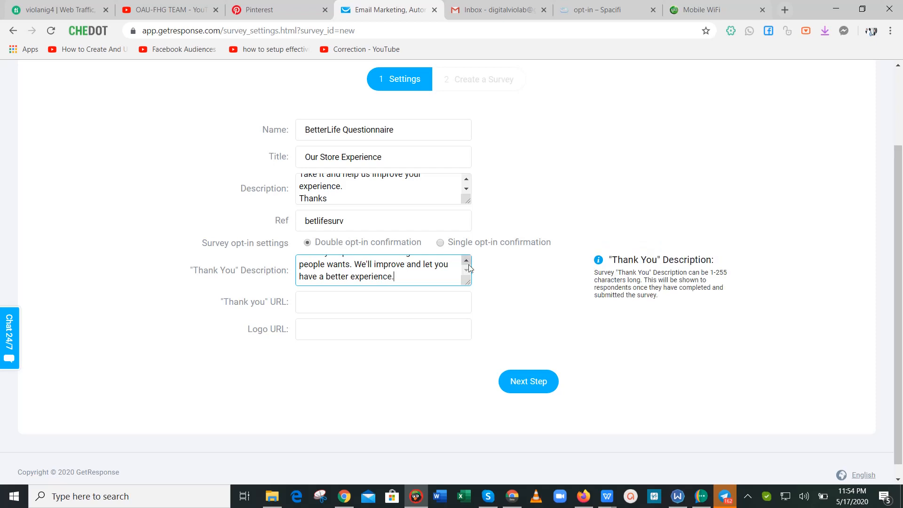
Focus the Thank you URL field below the message.
left_click(466, 261)
left_click(466, 261)
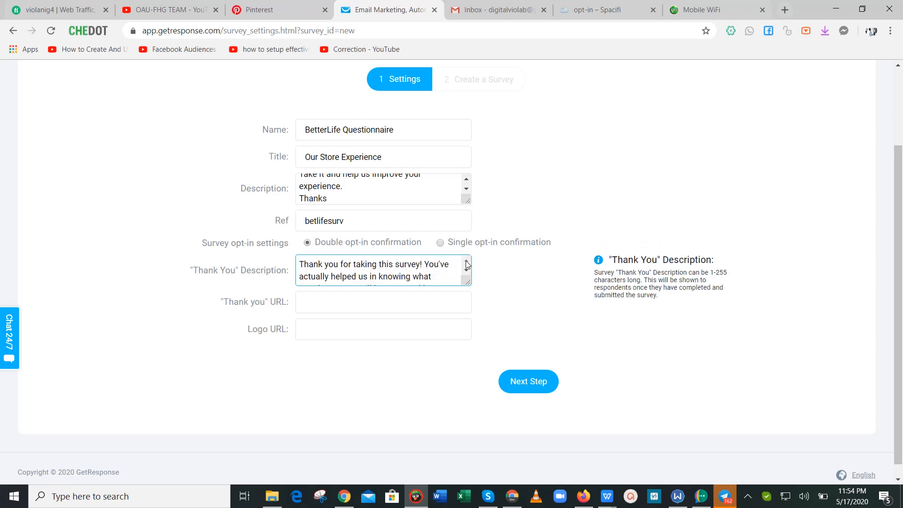
left_click(401, 300)
mouse_move(901, 195)
left_mouse_down()
mouse_move(901, 146)
mouse_move(901, 205)
left_mouse_up()
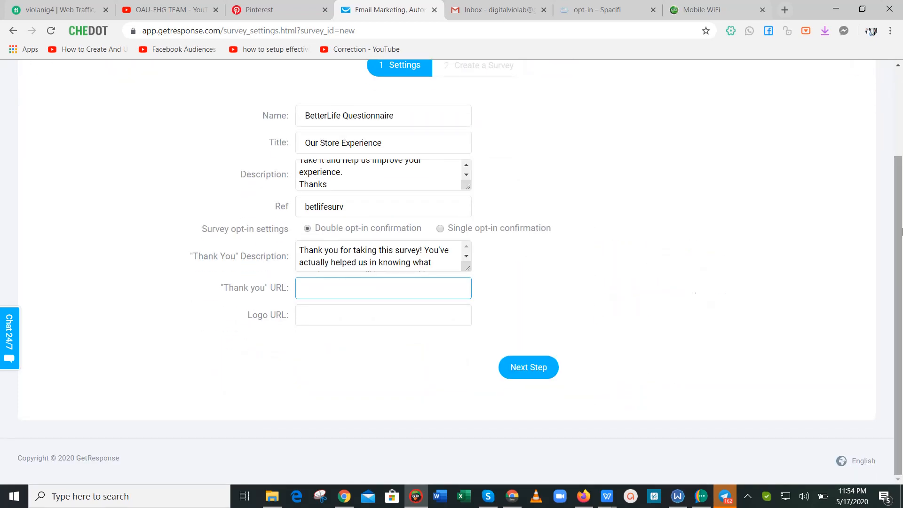
left_click_drag(901, 233, 901, 157)
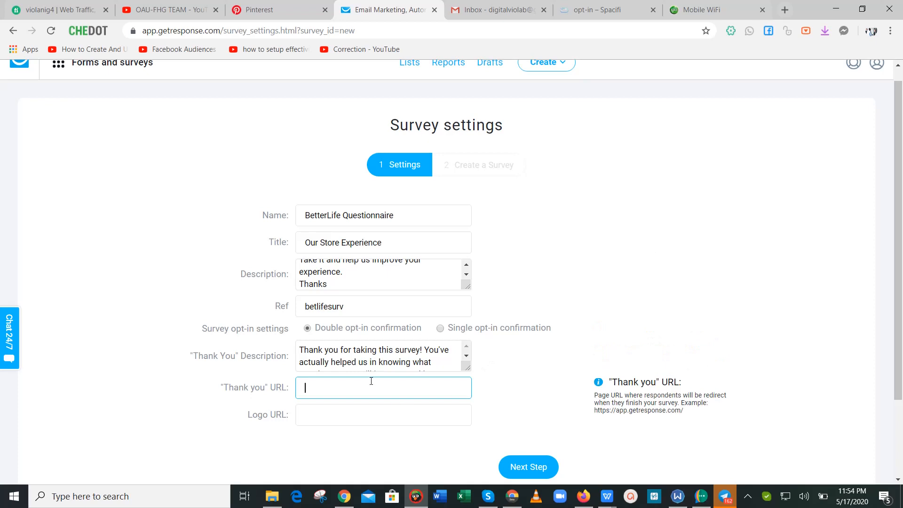
Load spacifi.com/thank-you/ in a new tab via the 'sp' suggestion and select its address.
left_click(790, 10)
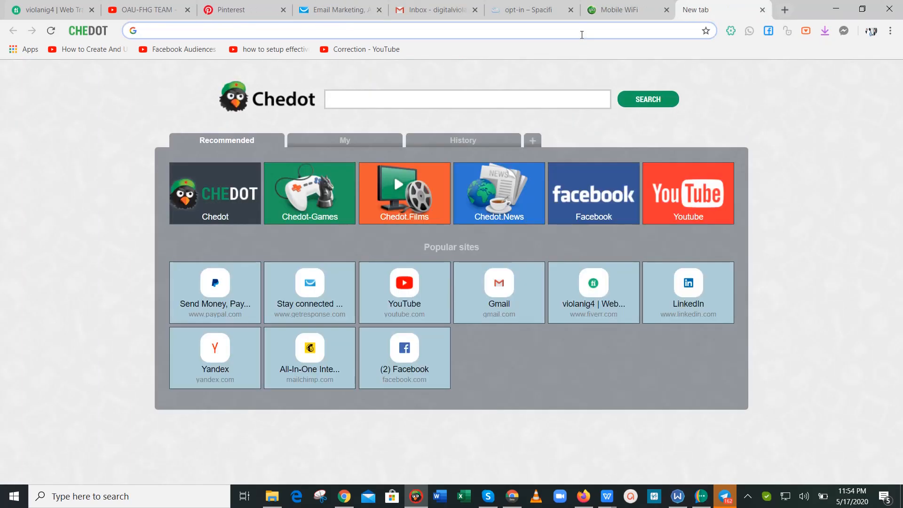
type("spacifi.com/optin/")
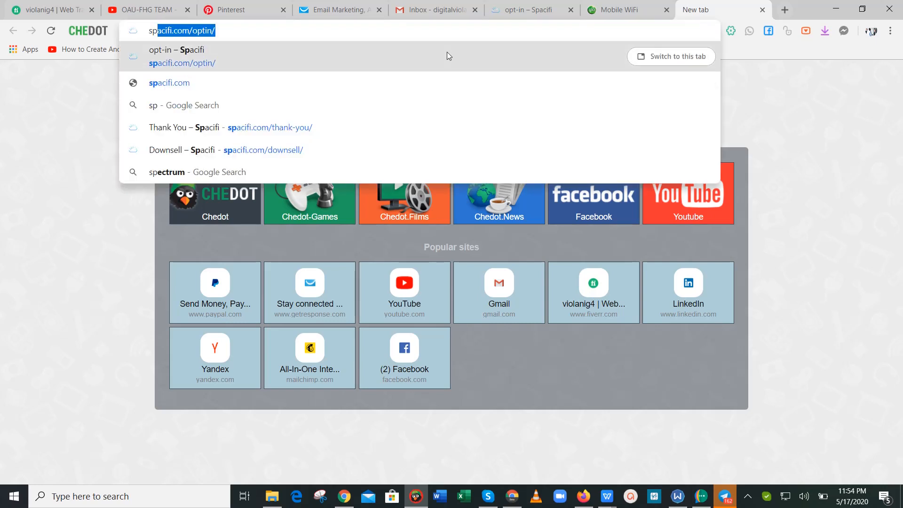
left_click(304, 127)
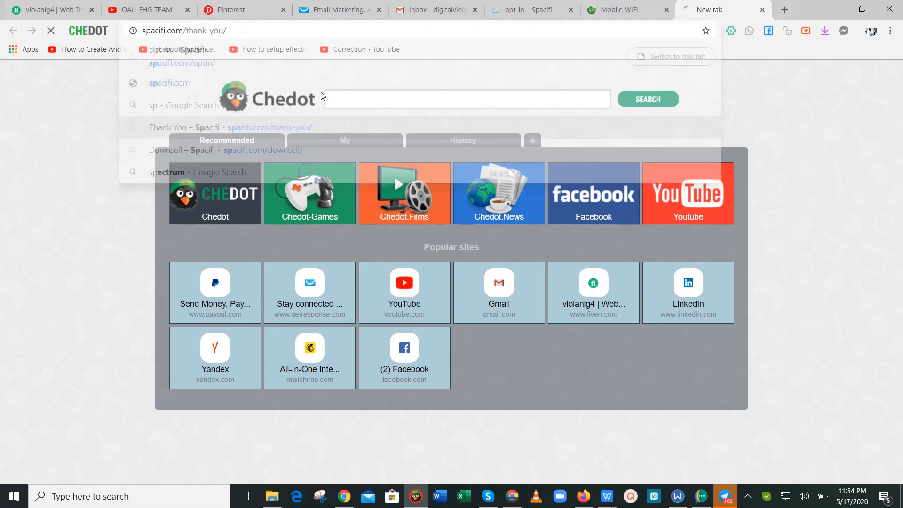
left_click(367, 31)
key("ctrl+c")
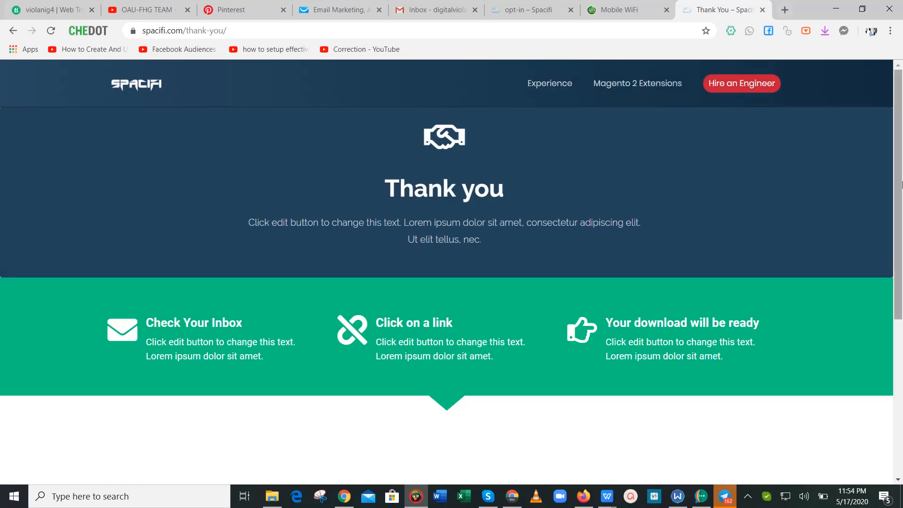
mouse_move(898, 204)
left_mouse_down()
mouse_move(898, 356)
mouse_move(897, 188)
left_mouse_up()
left_click(334, 9)
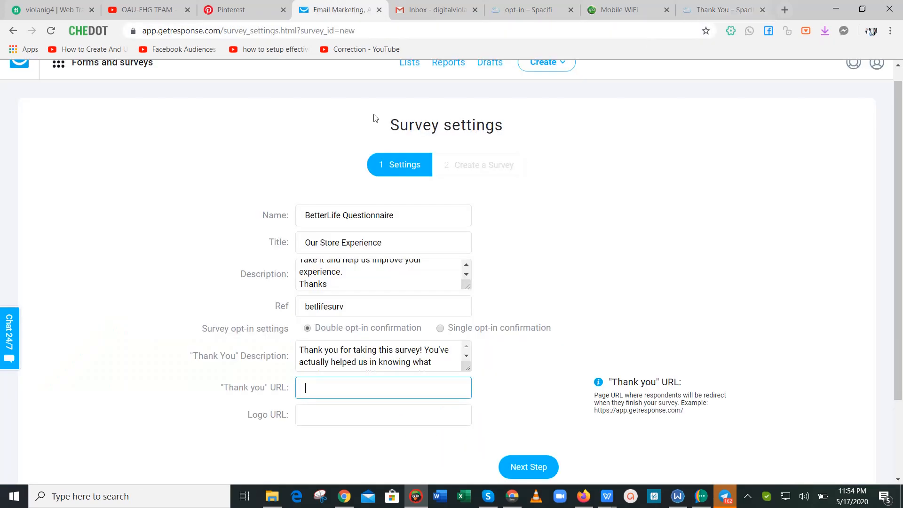
key("ctrl+v")
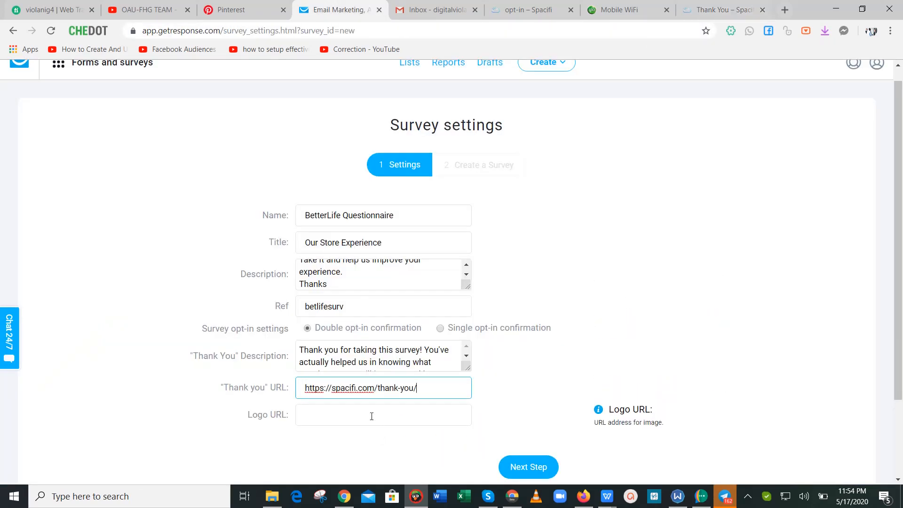
left_click(372, 416)
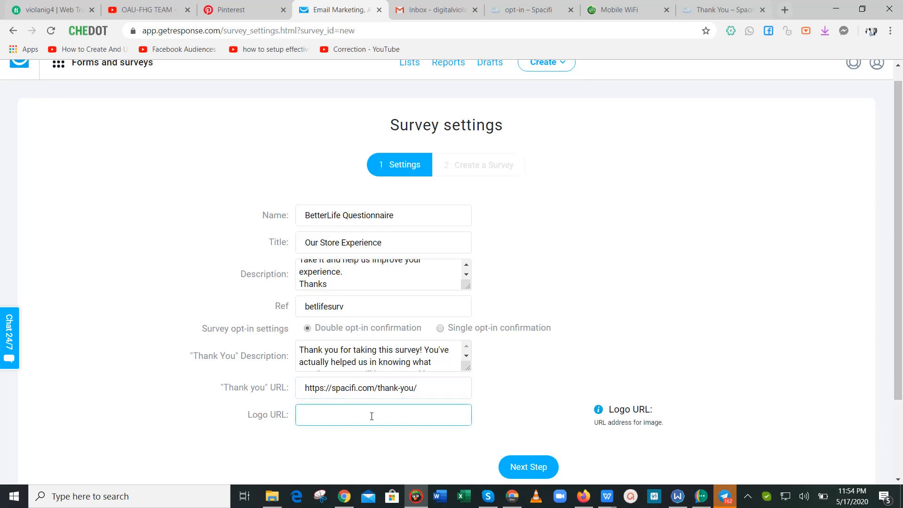
left_click_drag(900, 231, 902, 304)
left_click(902, 218)
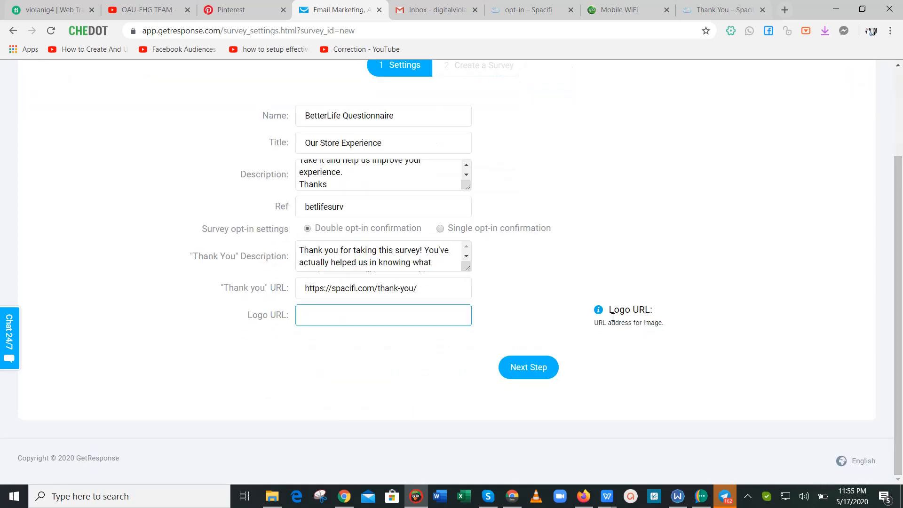
left_click(524, 371)
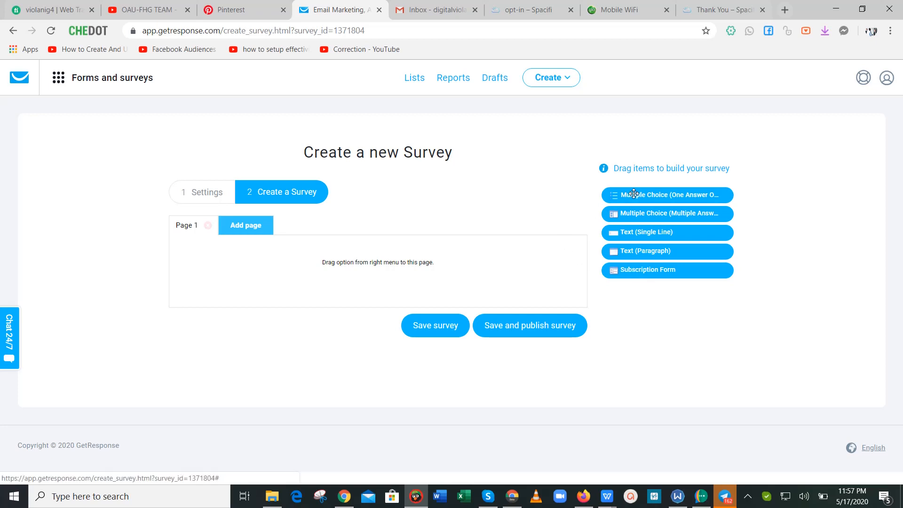
Drop a one-answer Multiple Choice question on Page 1 asking 'Do you have a fitness trainer?'.
left_click_drag(612, 195, 196, 254)
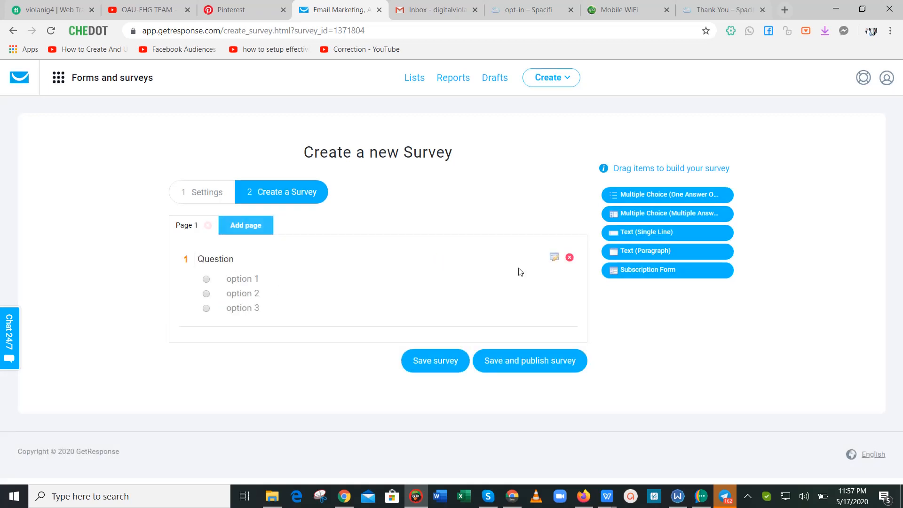
left_click(554, 257)
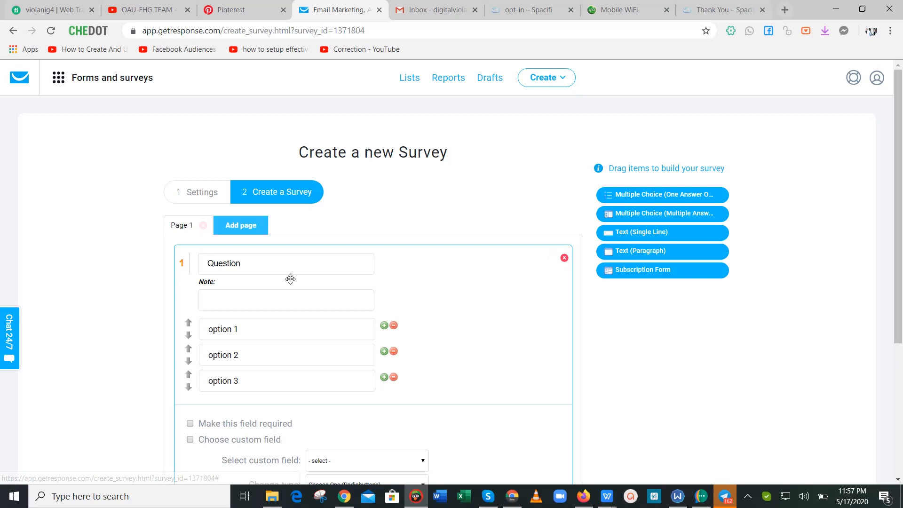
left_click(270, 265)
key("BackSpace")
key("BackSpace")
key("BackSpace")
key("BackSpace")
key("BackSpace")
key("BackSpace")
key("BackSpace")
key("BackSpace")
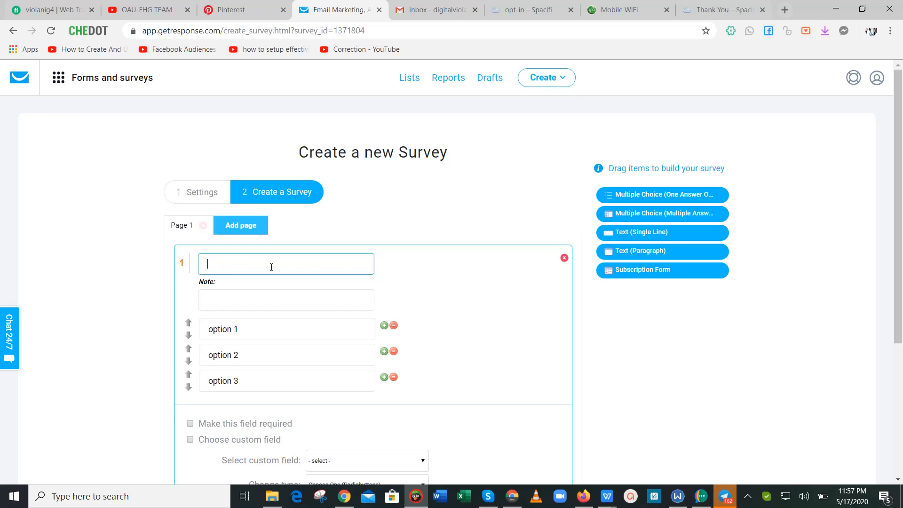
type("Do you have a fitness trainer?")
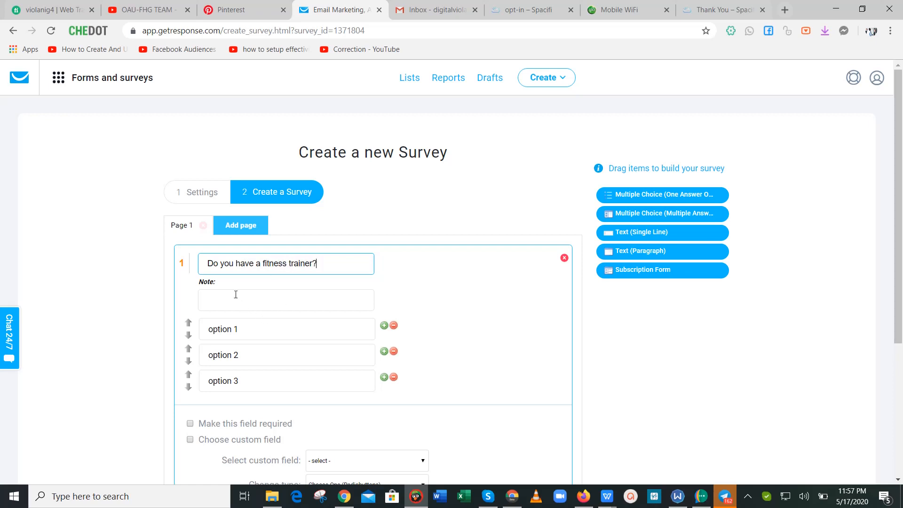
Replace the first two answers with 'Yes, I have' and 'No, I don't'.
left_click(250, 329)
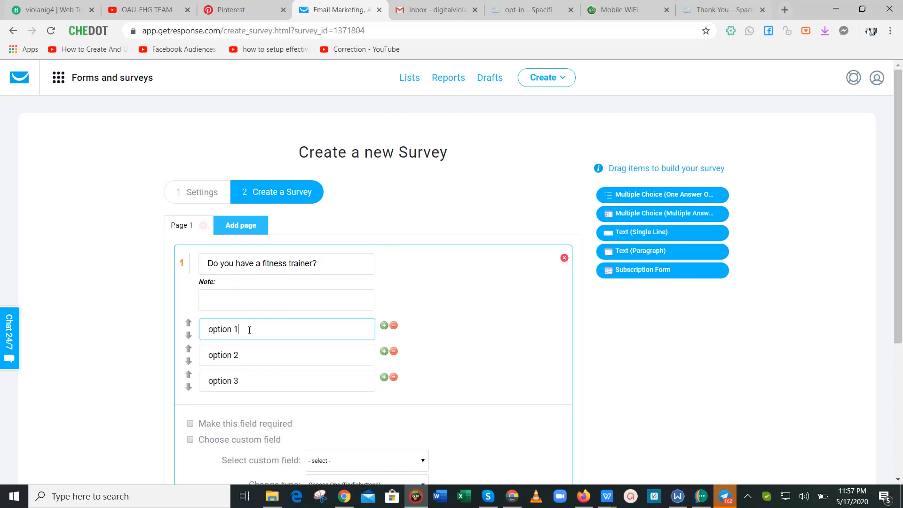
key("BackSpace")
key("BackSpace")
key("BackSpace")
key("BackSpace")
key("BackSpace")
key("BackSpace")
key("BackSpace")
key("BackSpace")
type("Yes, I have")
key("Tab")
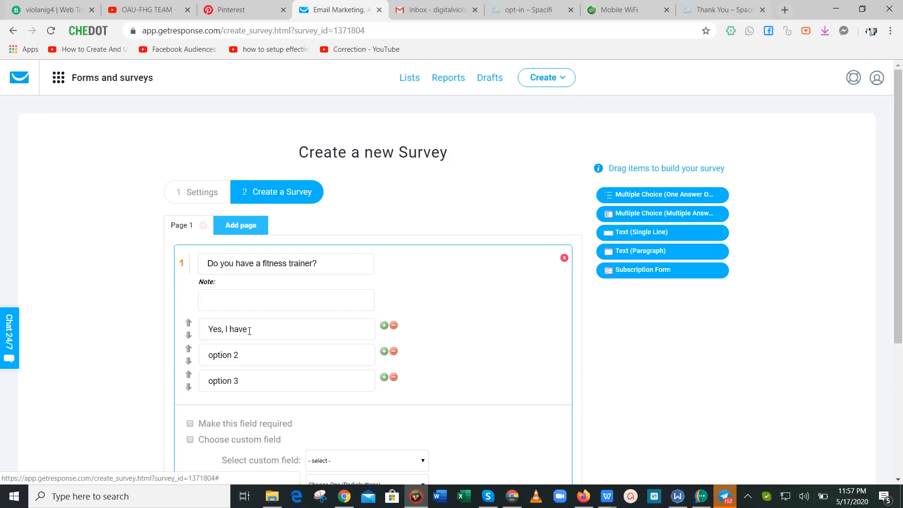
left_click(255, 360)
key("BackSpace")
key("BackSpace")
key("BackSpace")
key("BackSpace")
key("BackSpace")
key("BackSpace")
key("BackSpace")
key("BackSpace")
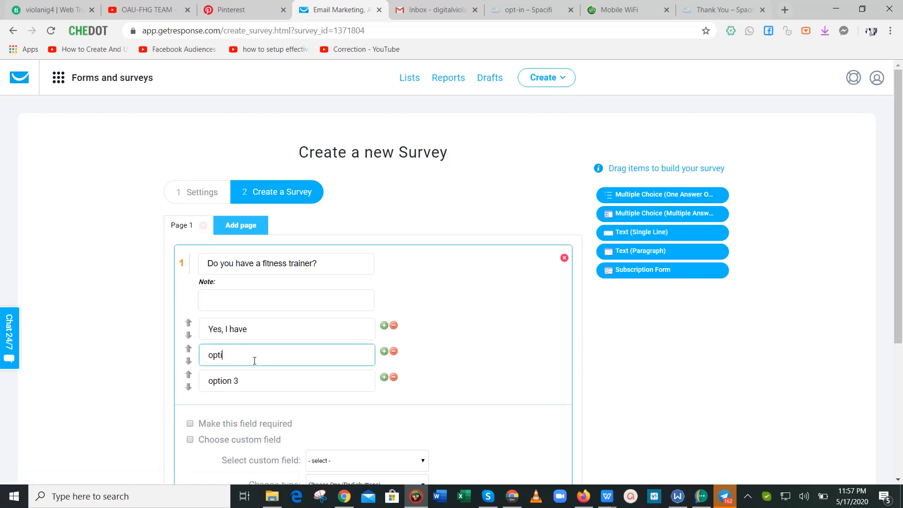
type("No, i don't")
left_click(225, 356)
key("BackSpace")
type("I")
Set the third answer to 'None' and add a fourth answer 'I don't know'.
double_click(254, 387)
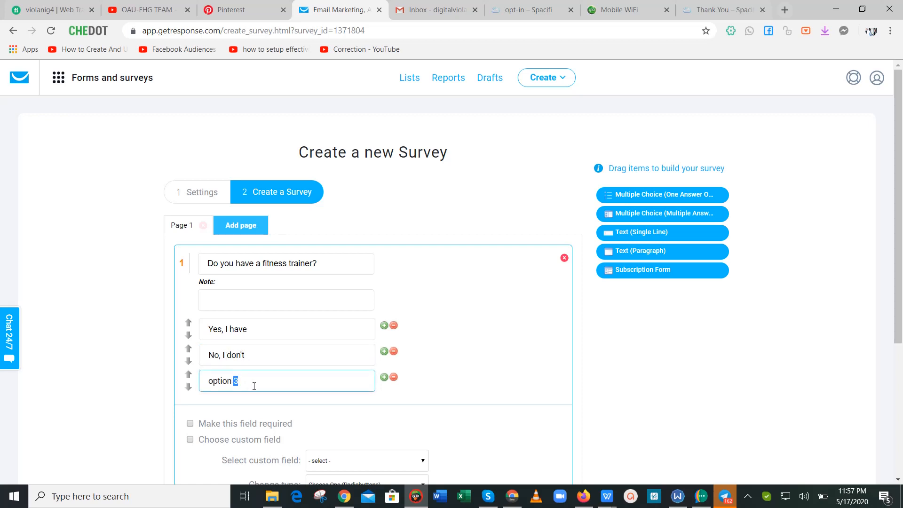
key("BackSpace")
key("BackSpace")
key("BackSpace")
key("BackSpace")
key("BackSpace")
key("BackSpace")
key("BackSpace")
key("BackSpace")
type("None")
left_click(384, 377)
left_click(280, 409)
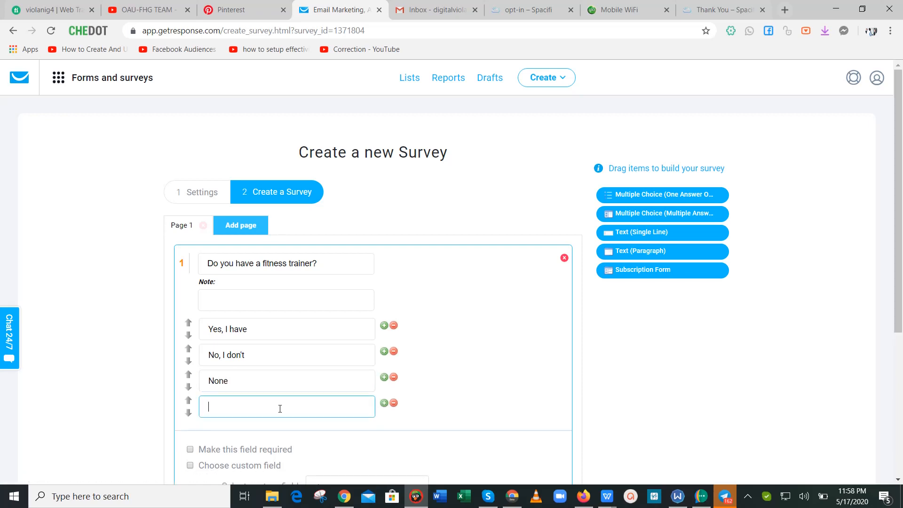
type("I don't know")
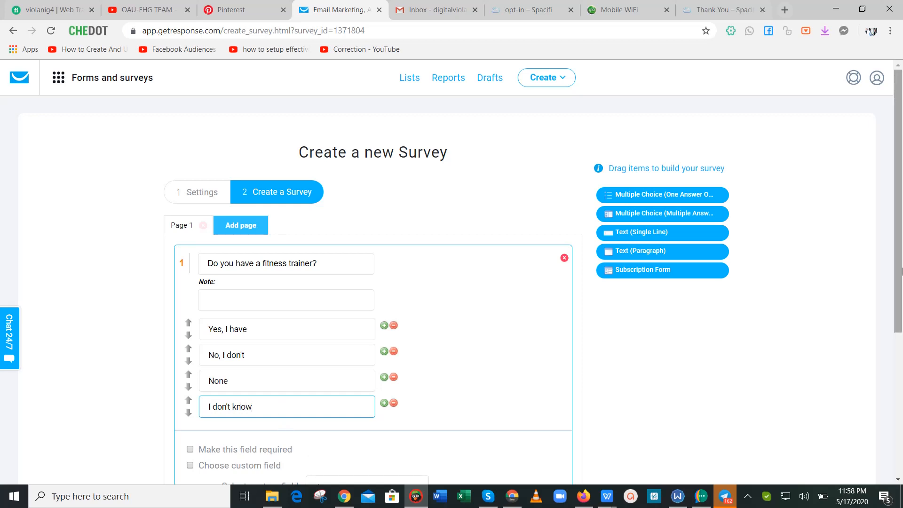
scroll(424, 339, "down", 2)
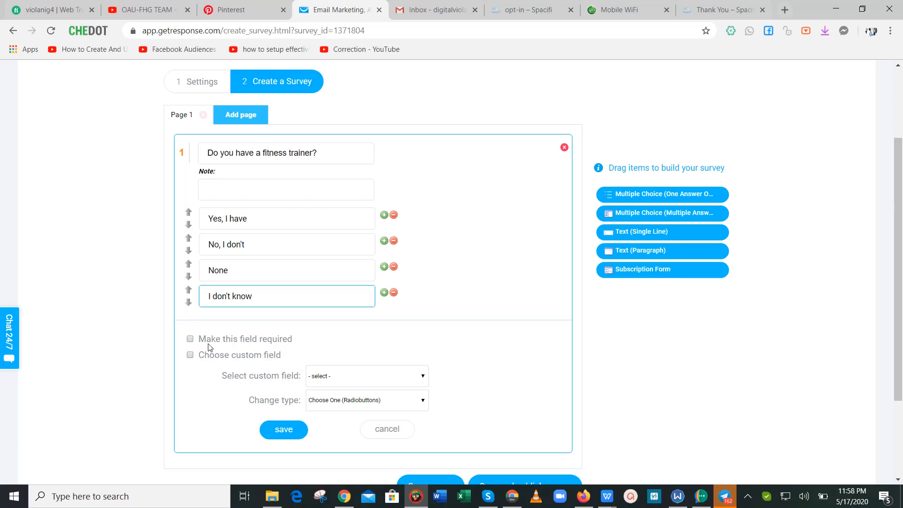
Mark question 1 required with no custom field, keep it single-answer, and save it.
left_click(190, 339)
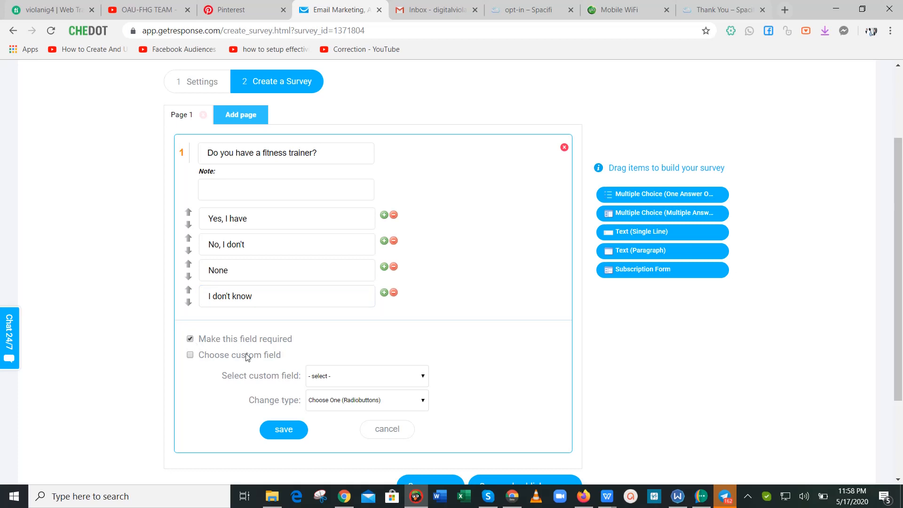
scroll(448, 355, "down", 3)
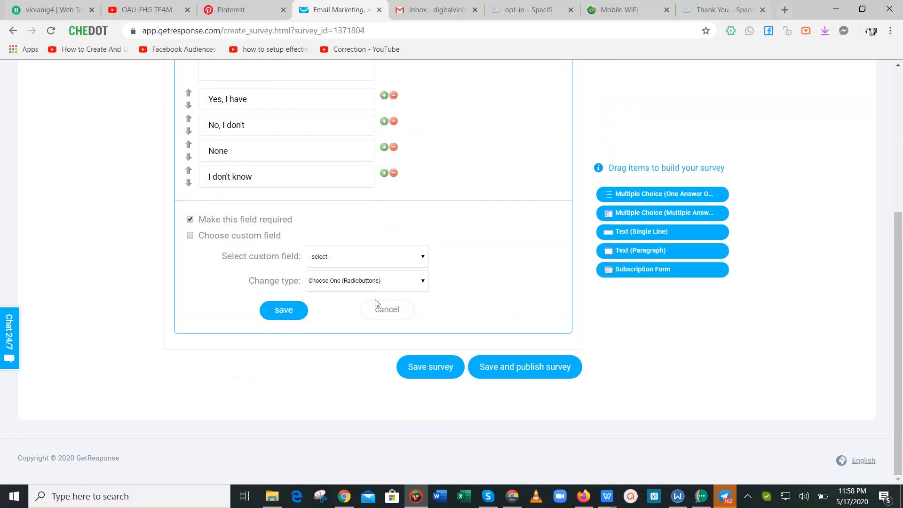
left_click(351, 258)
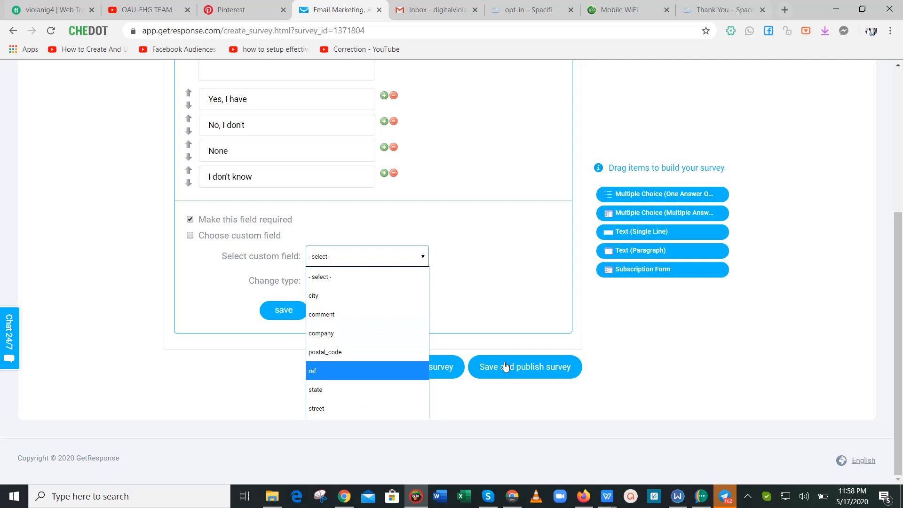
left_click(898, 299)
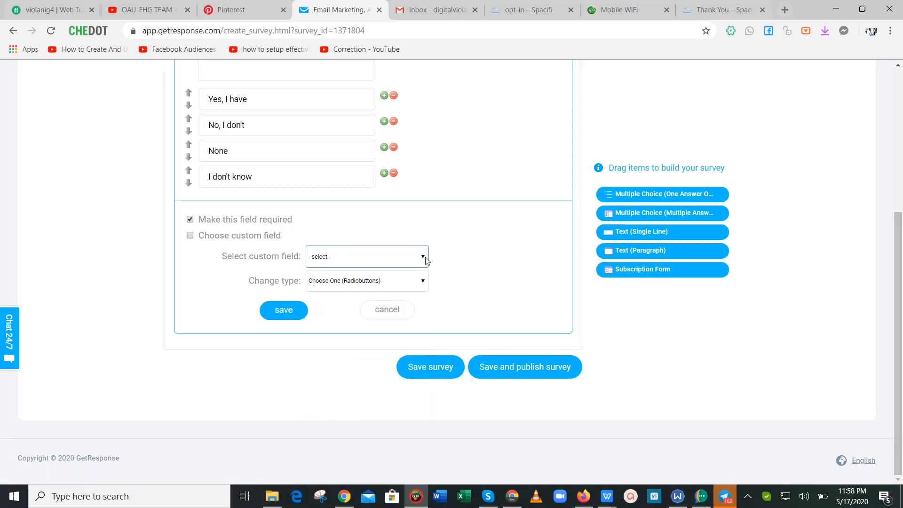
left_click(426, 258)
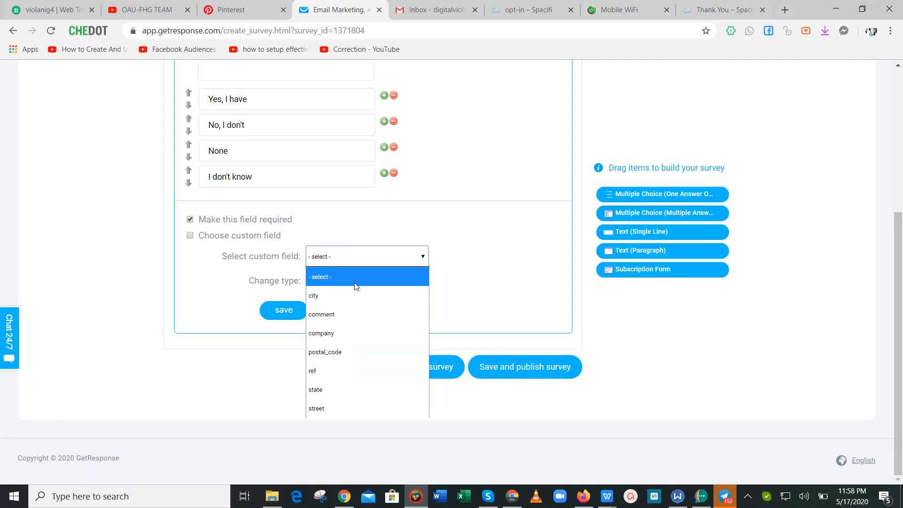
left_click(204, 296)
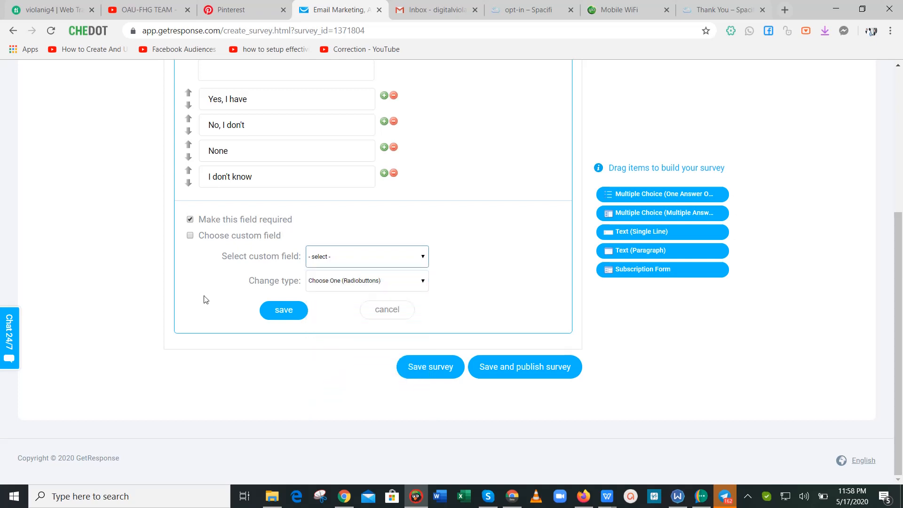
left_click(335, 281)
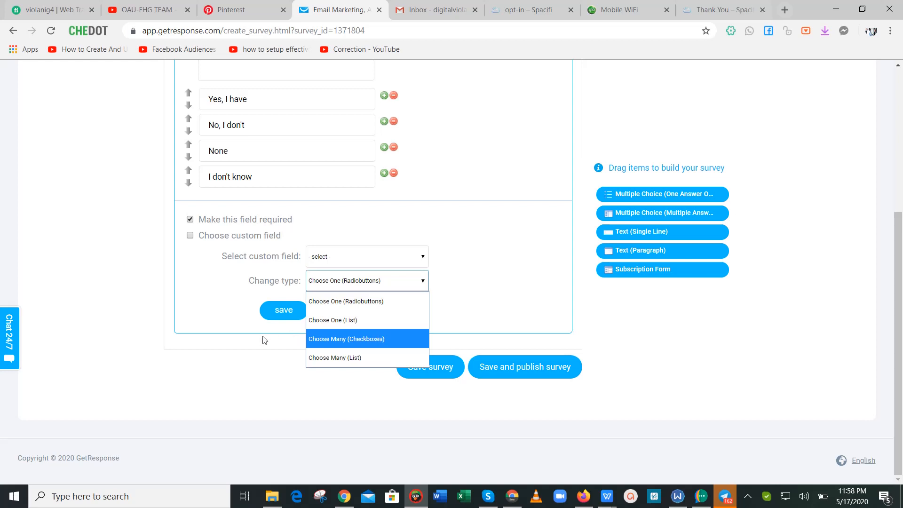
left_click(278, 314)
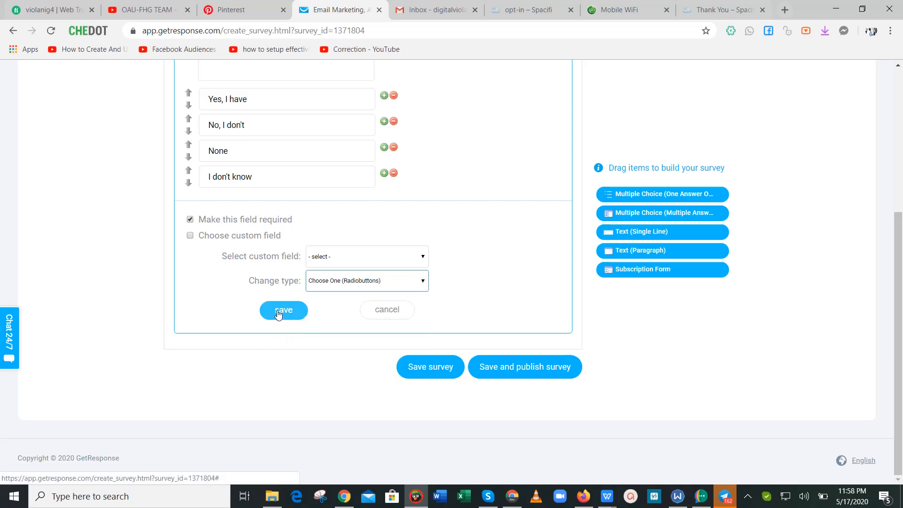
left_click(284, 310)
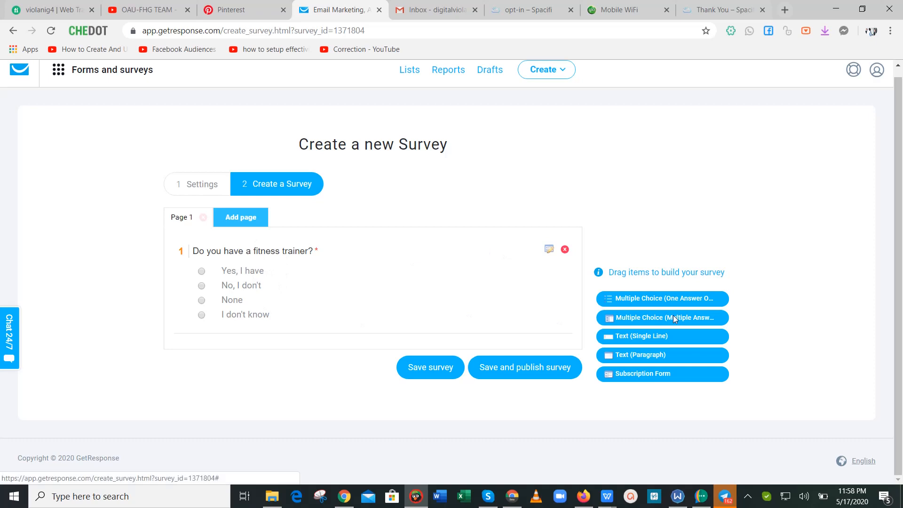
Add a Multiple Choice (Multiple Answers) question below question 1 and clear its placeholder title.
left_click_drag(673, 316, 293, 352)
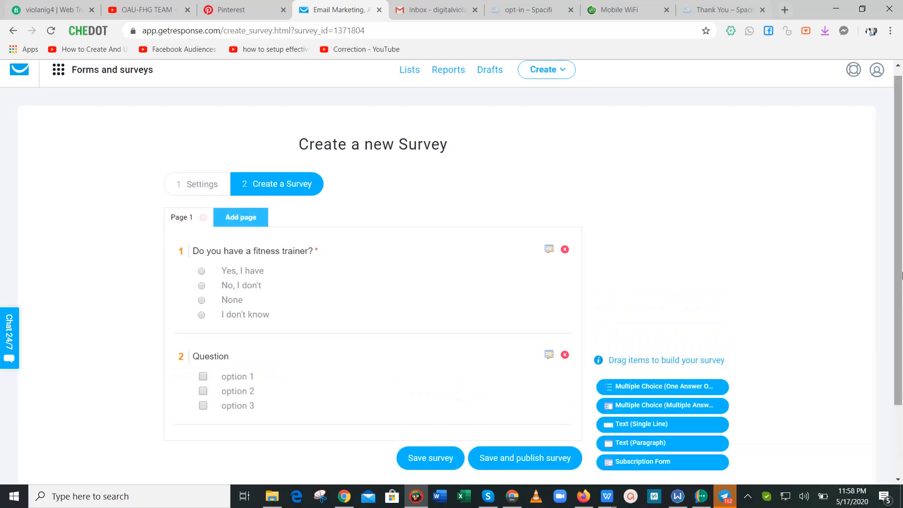
left_click_drag(899, 291, 901, 362)
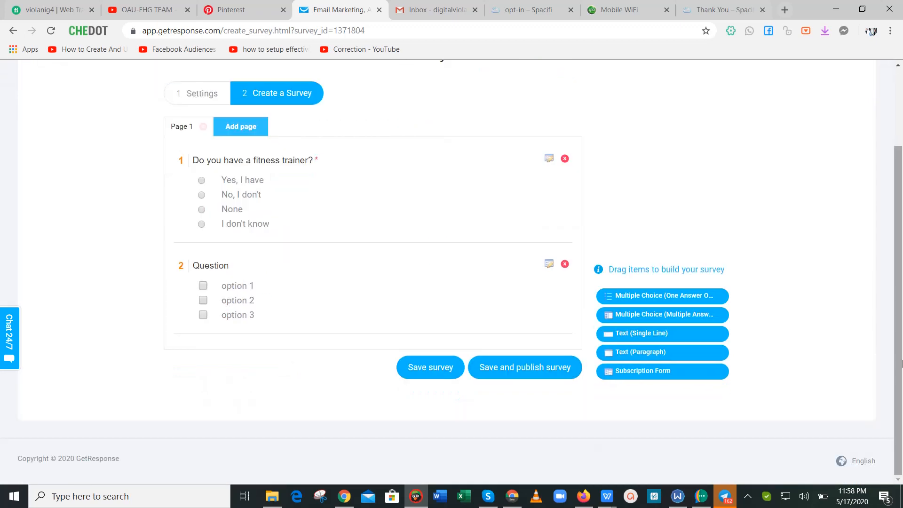
left_click(549, 264)
left_click(309, 271)
key("BackSpace")
key("BackSpace")
key("BackSpace")
key("BackSpace")
key("BackSpace")
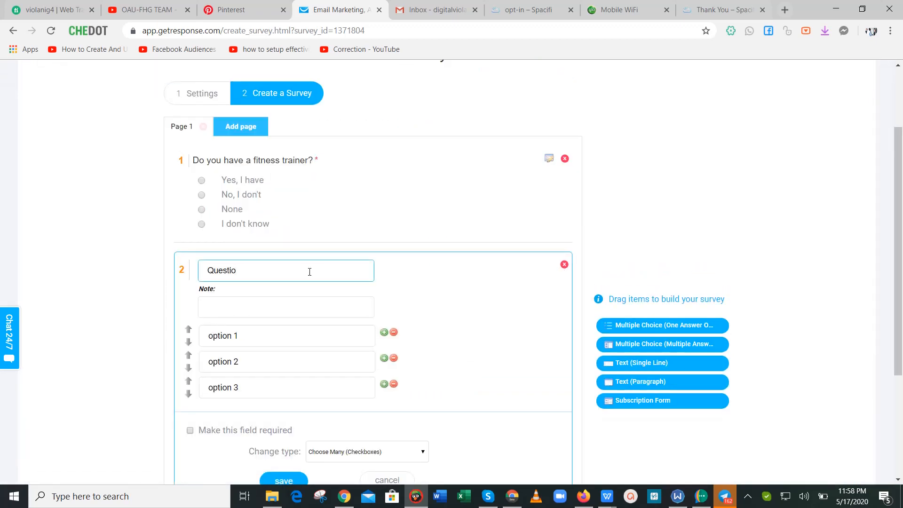
key("BackSpace")
key("BackSpace")
key("BackSpace")
Title question 2 'What fitness product have you ever bought online?'.
type("Have you evenrbog")
key("BackSpace")
key("BackSpace")
key("BackSpace")
key("BackSpace")
key("BackSpace")
key("BackSpace")
key("BackSpace")
key("BackSpace")
key("BackSpace")
key("BackSpace")
key("BackSpace")
key("BackSpace")
key("BackSpace")
key("BackSpace")
key("BackSpace")
key("BackSpace")
key("BackSpace")
type("What fitness prod")
type("uct have")
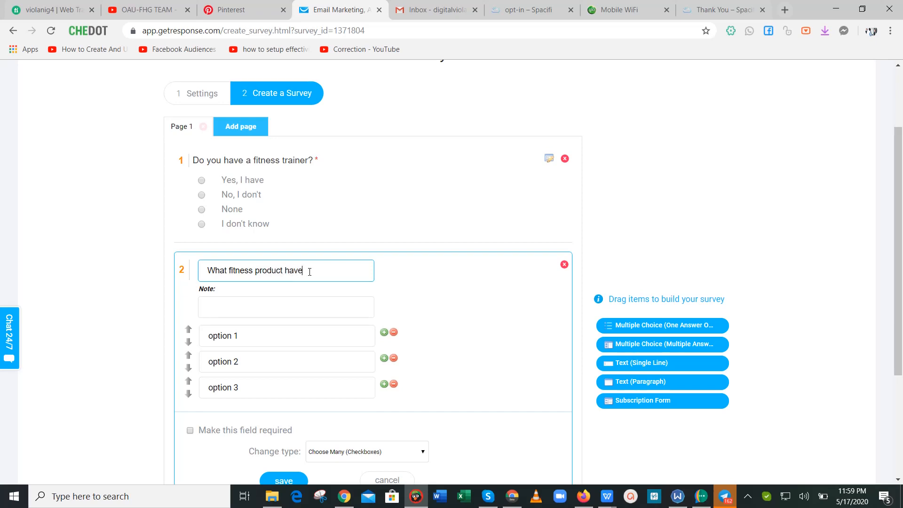
type(" you boy")
type("ght ob")
type(" ever bought")
key("End")
type("ever")
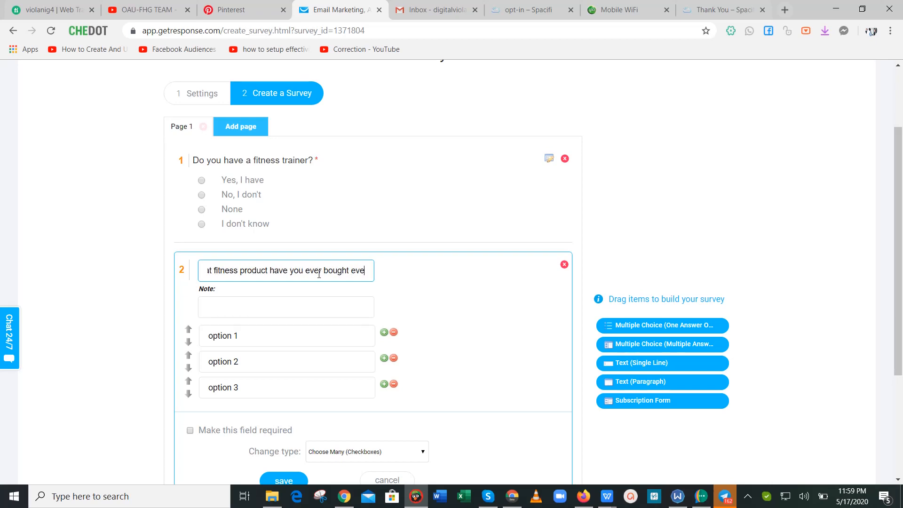
key("BackSpace")
key("BackSpace")
key("BackSpace")
key("BackSpace")
type("onlibe")
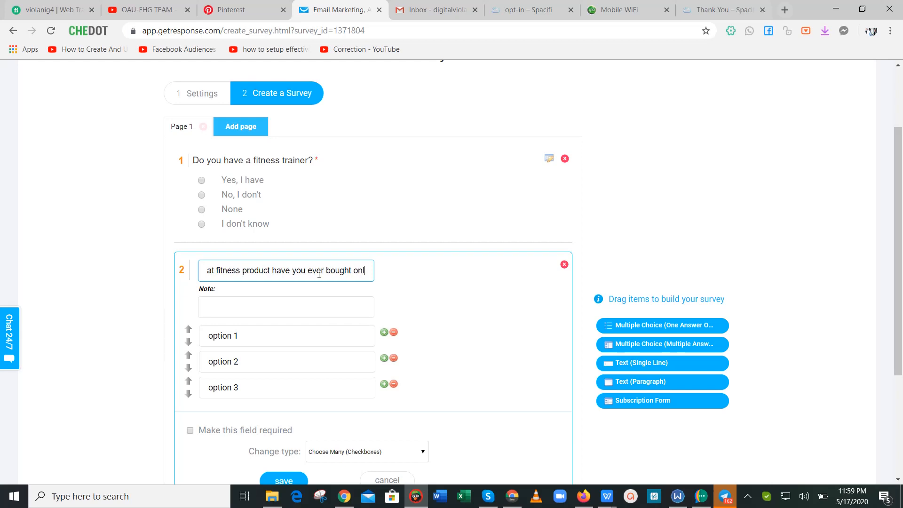
key("BackSpace")
key("BackSpace")
type("ne")
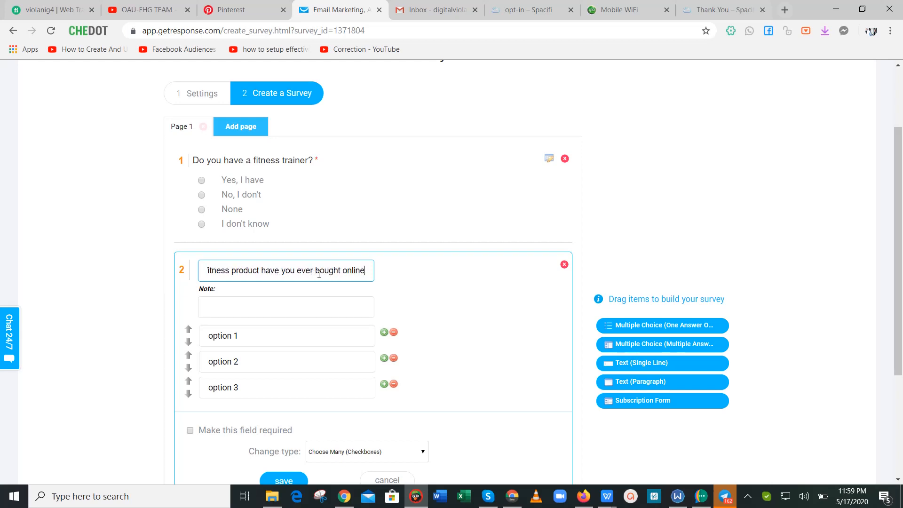
type("?")
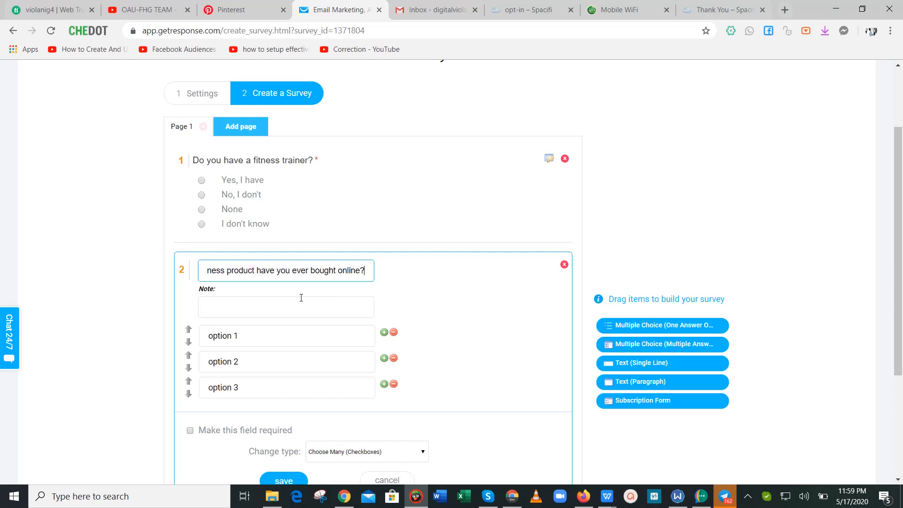
Replace the first answer's placeholder, typed so far as 'Ftiness Je'.
left_click(295, 339)
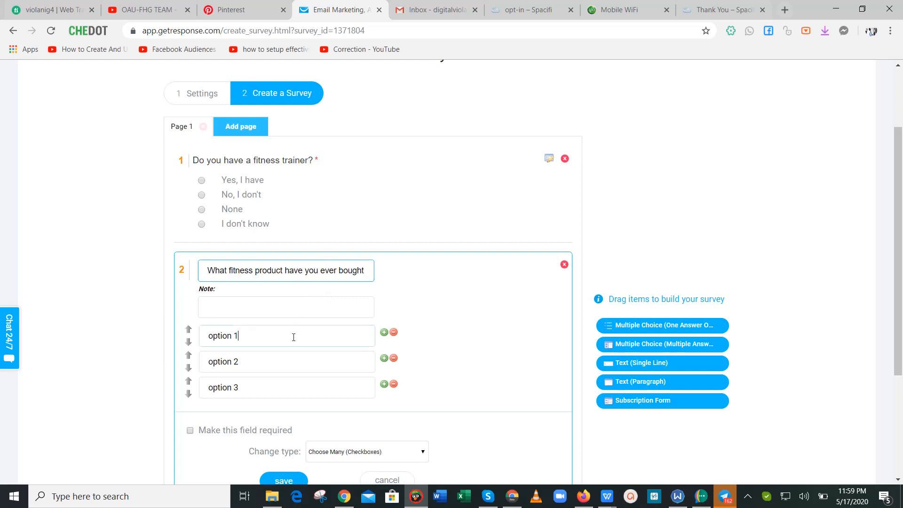
key("BackSpace")
key("BackSpace")
key("BackSpace")
key("BackSpace")
key("BackSpace")
key("BackSpace")
key("BackSpace")
key("BackSpace")
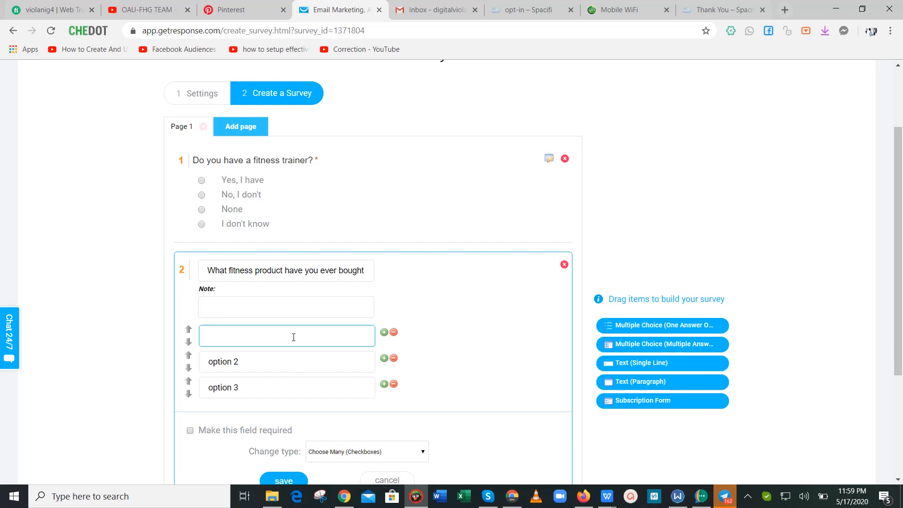
type("Fitnes")
key("BackSpace")
key("BackSpace")
key("BackSpace")
key("BackSpace")
key("BackSpace")
key("BackSpace")
type("Ftiness Je")
Check the store homepage's Men's Fitness Clothing menu for answer ideas, then return to the survey.
left_click(345, 497)
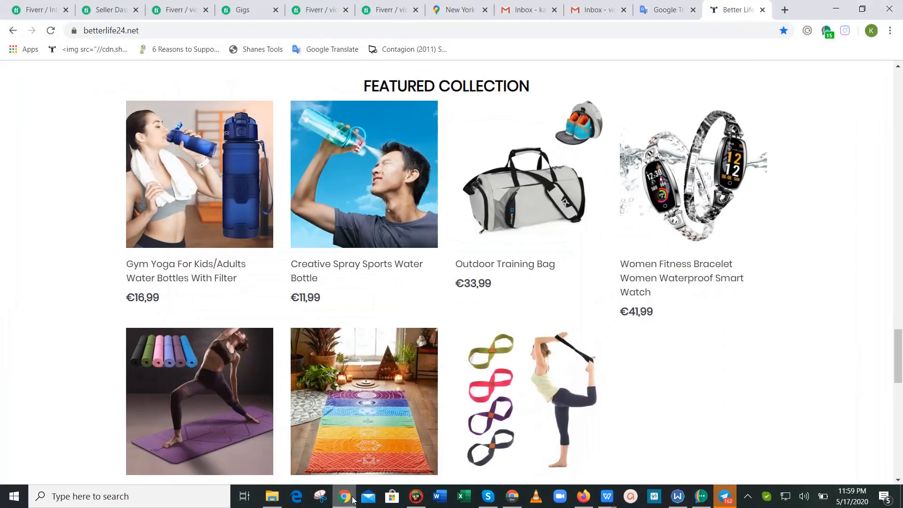
left_click_drag(899, 346, 902, 74)
mouse_move(421, 107)
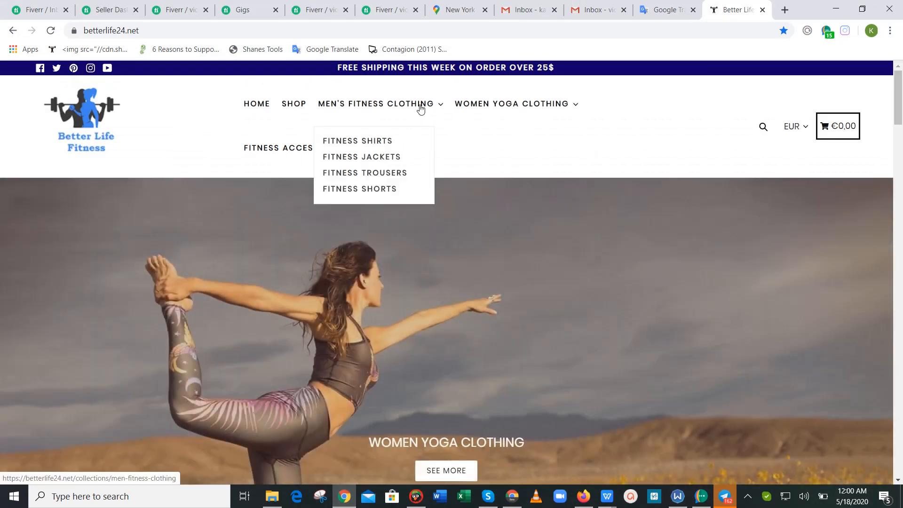
left_click(423, 494)
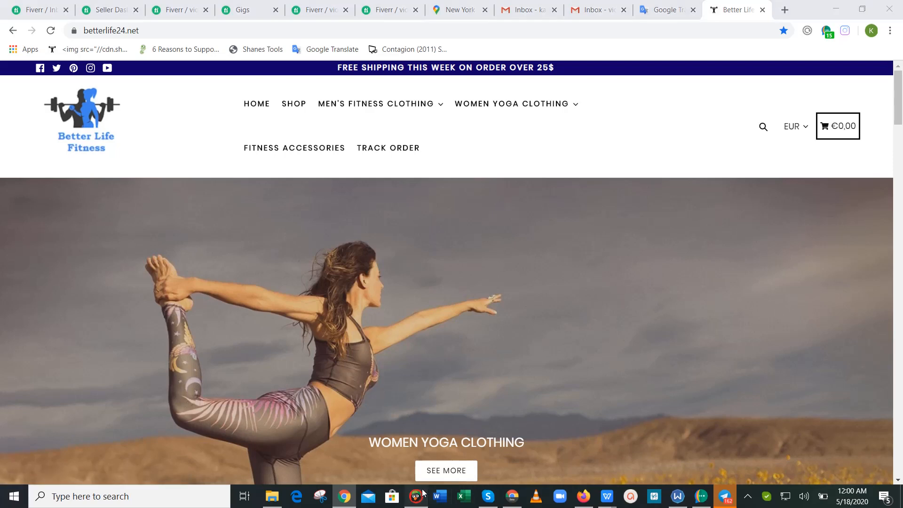
Fill the first three answers: 'Ftiness Shirt', 'Fitness Jacket' and 'Yoga tights'.
key("BackSpace")
key("BackSpace")
type("S")
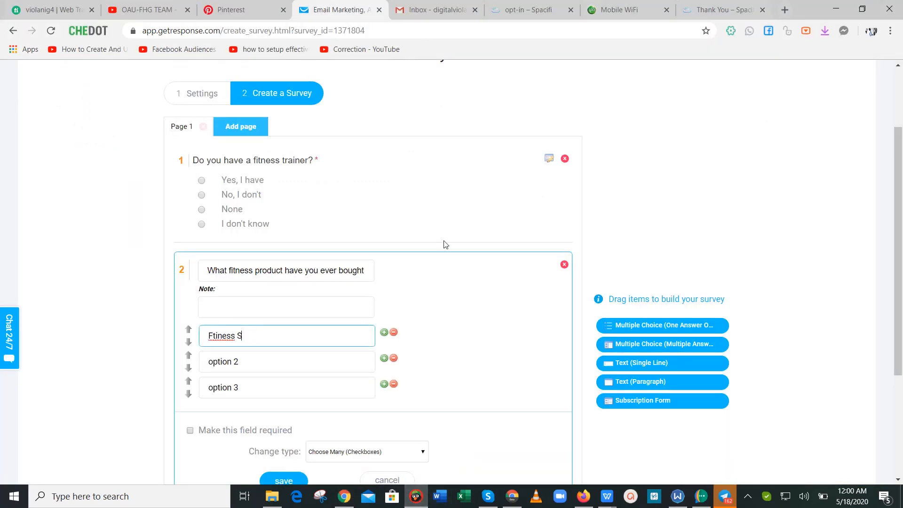
type("hirt")
key("Tab")
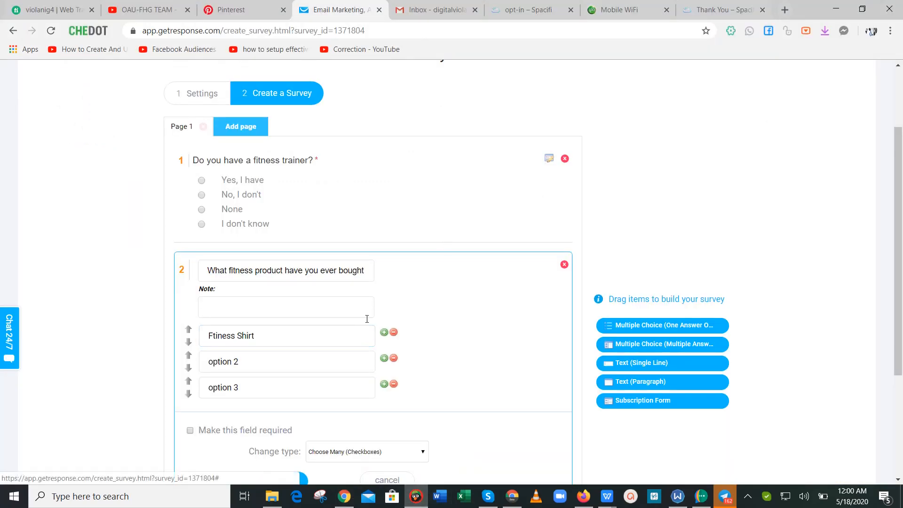
left_click(290, 359)
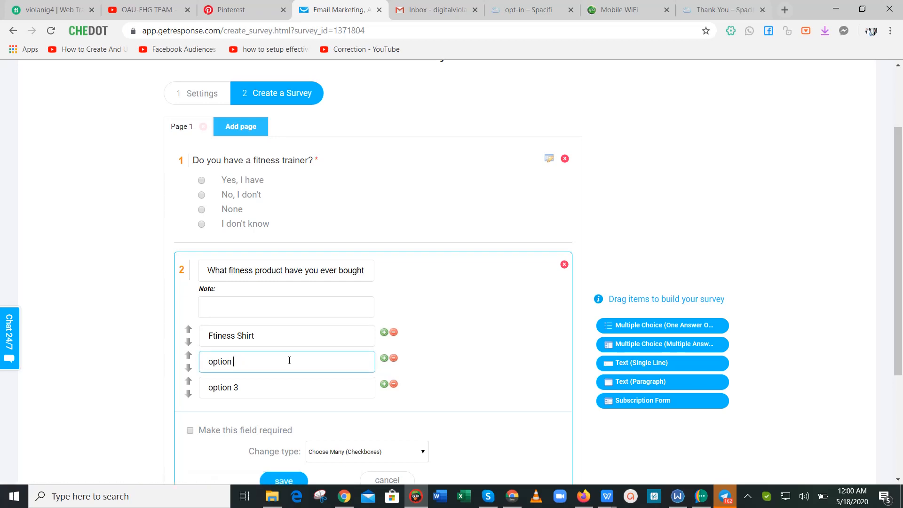
key("ctrl+a")
key("BackSpace")
type("Fitness Jacket")
left_click(274, 377)
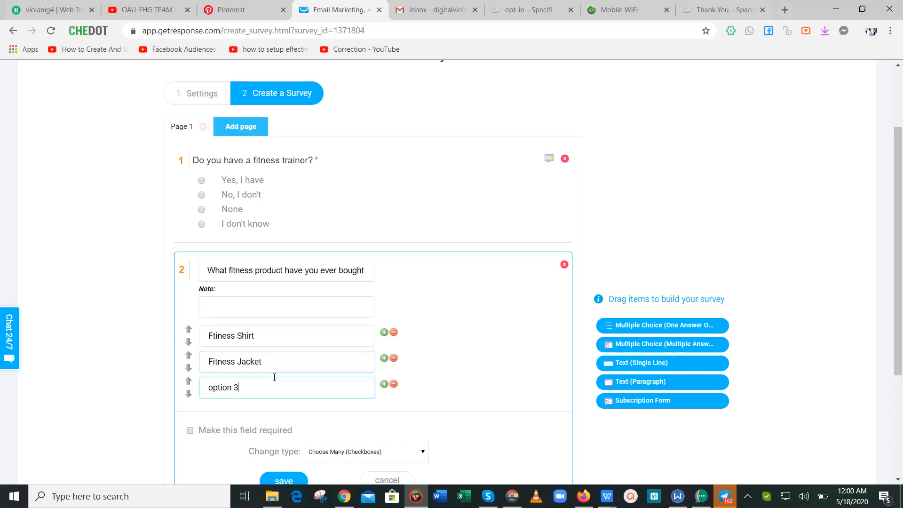
key("BackSpace")
key("BackSpace")
key("BackSpace")
key("BackSpace")
key("BackSpace")
key("BackSpace")
key("BackSpace")
key("BackSpace")
type("Yo")
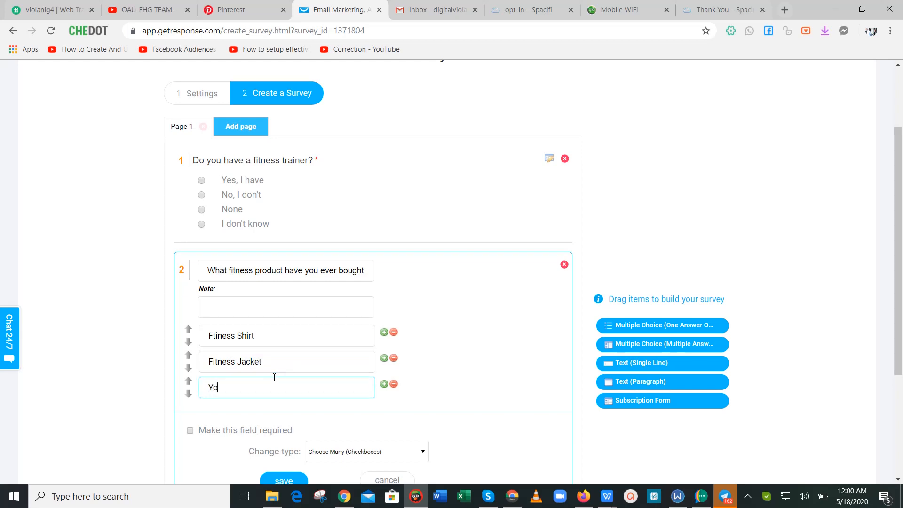
type("ga tights")
Add a fourth answer 'Yoga sets' after glancing at the store.
left_click(384, 385)
left_click(359, 411)
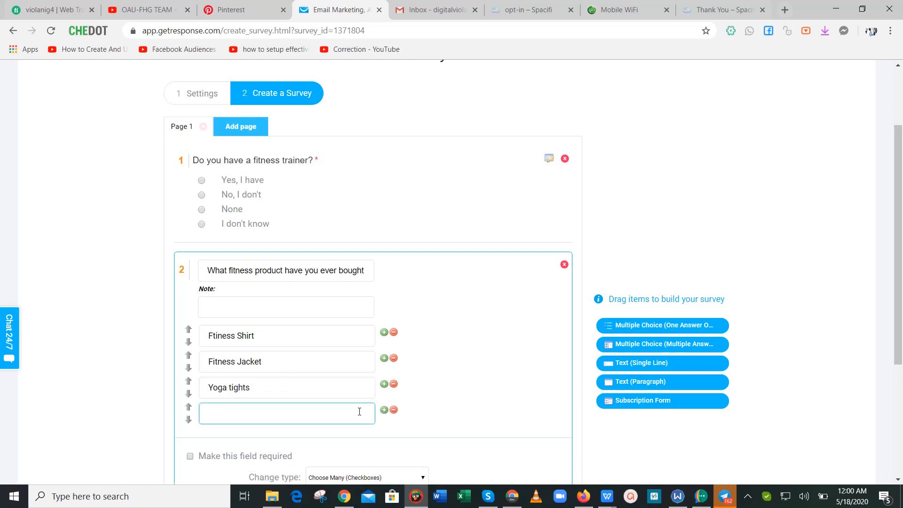
type("Yoga")
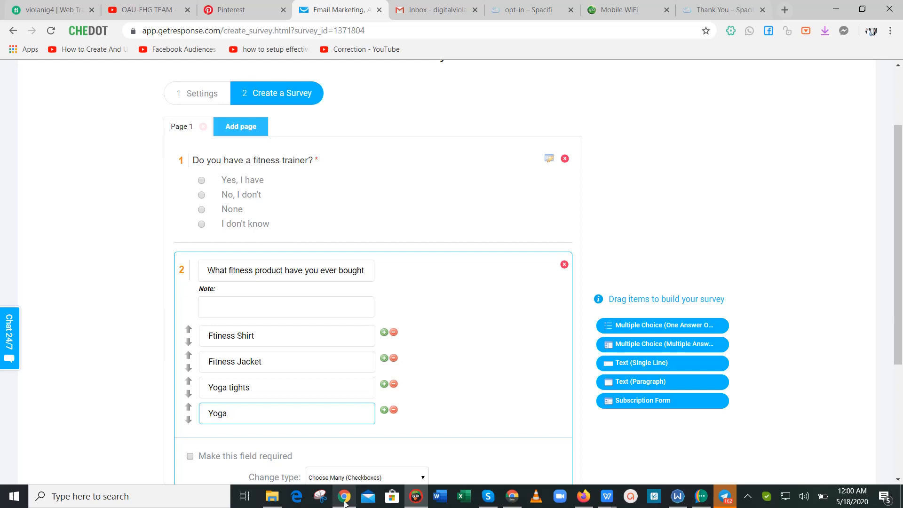
mouse_move(345, 496)
left_click(373, 439)
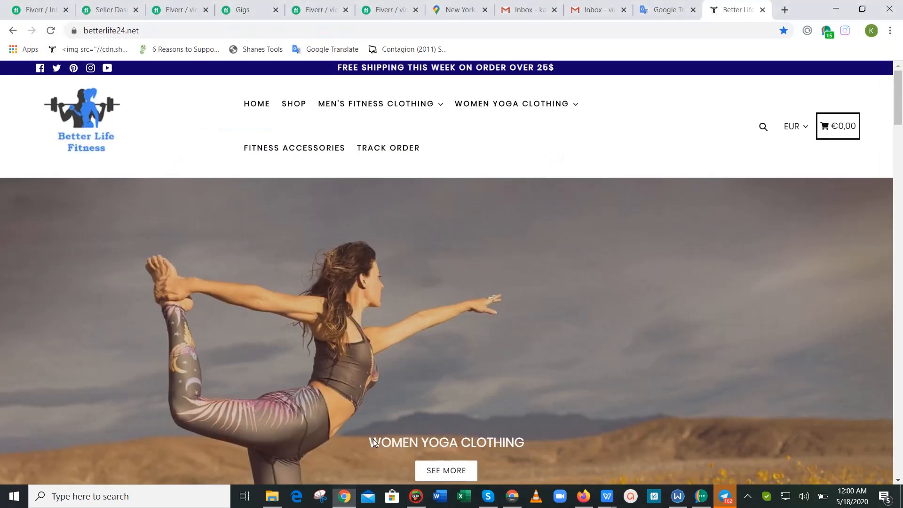
mouse_move(533, 110)
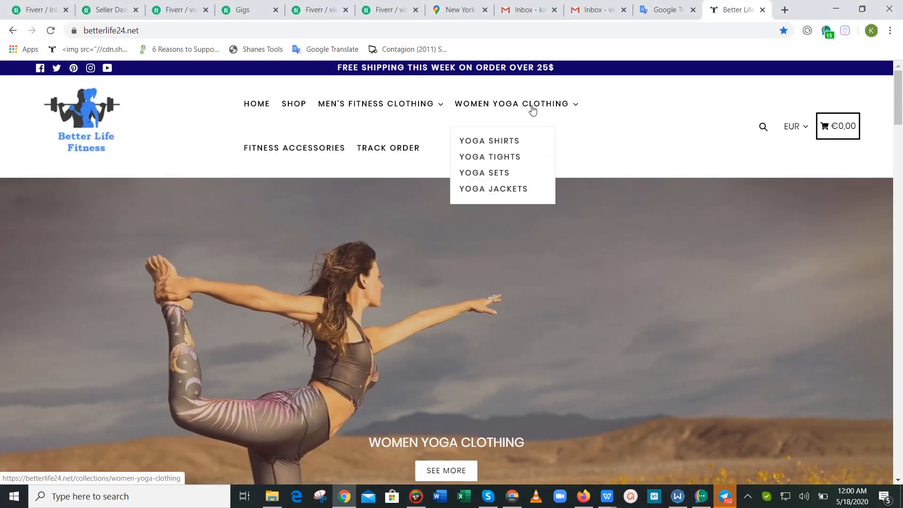
left_click(416, 496)
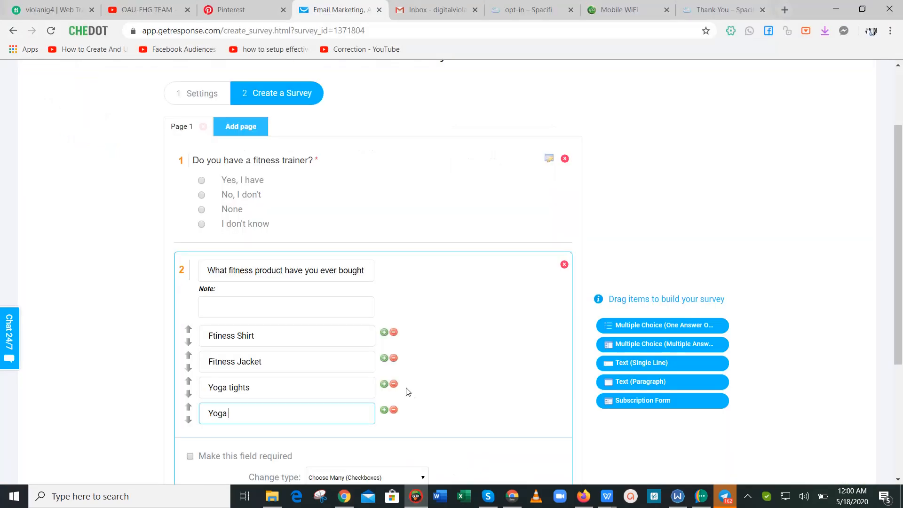
type("sets")
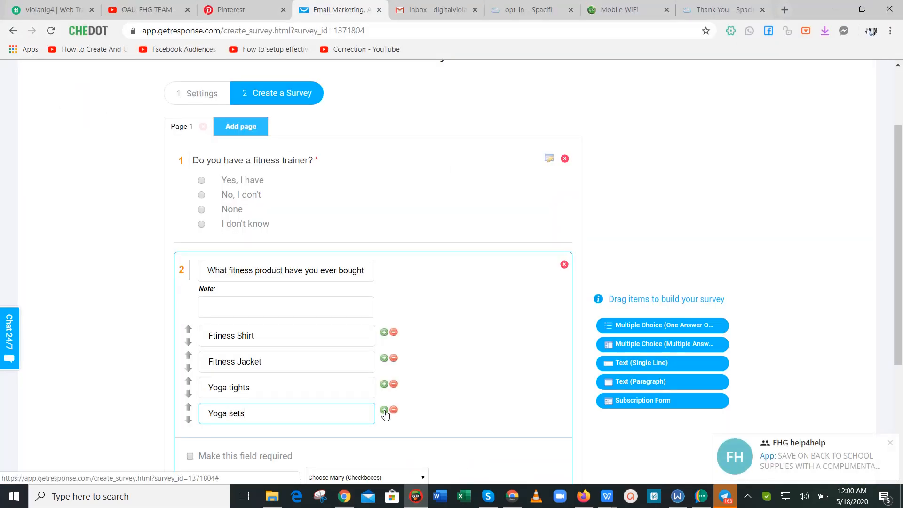
Add a fifth answer 'Fitness accessories'.
left_click(384, 411)
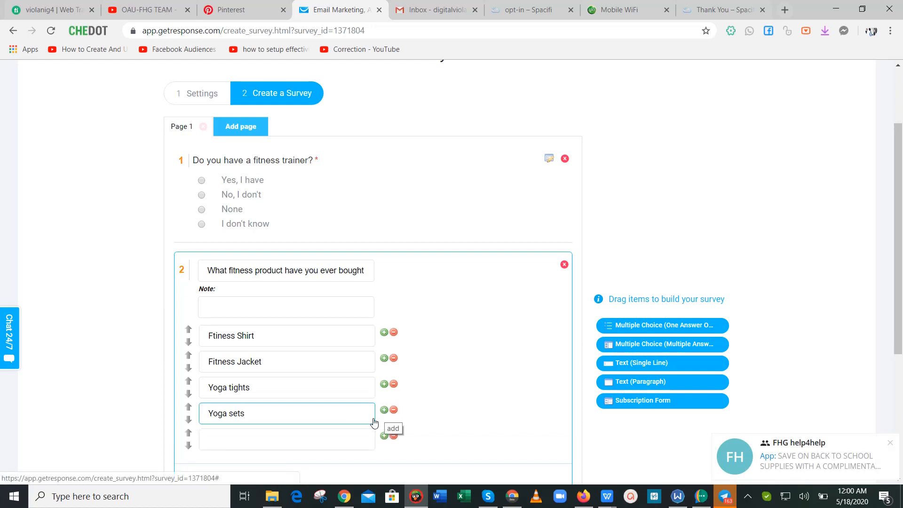
left_click(313, 442)
type("Fitne")
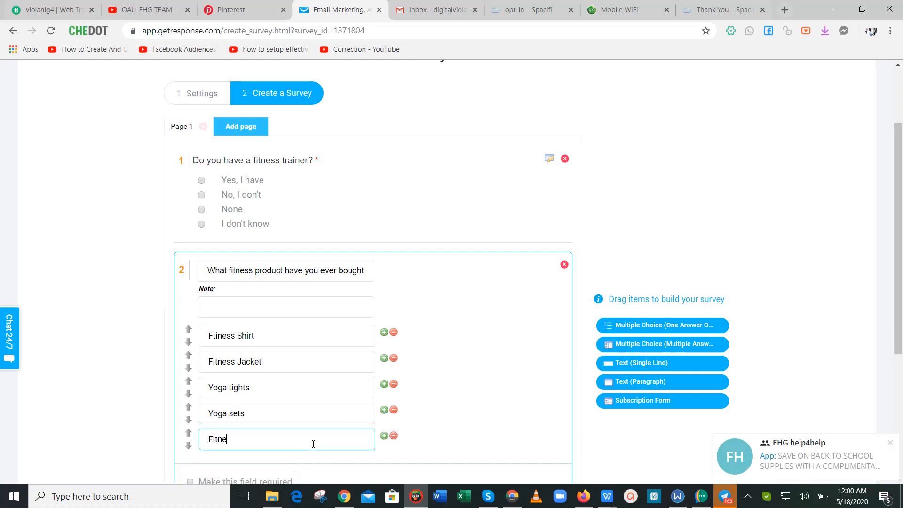
type("ss accesso")
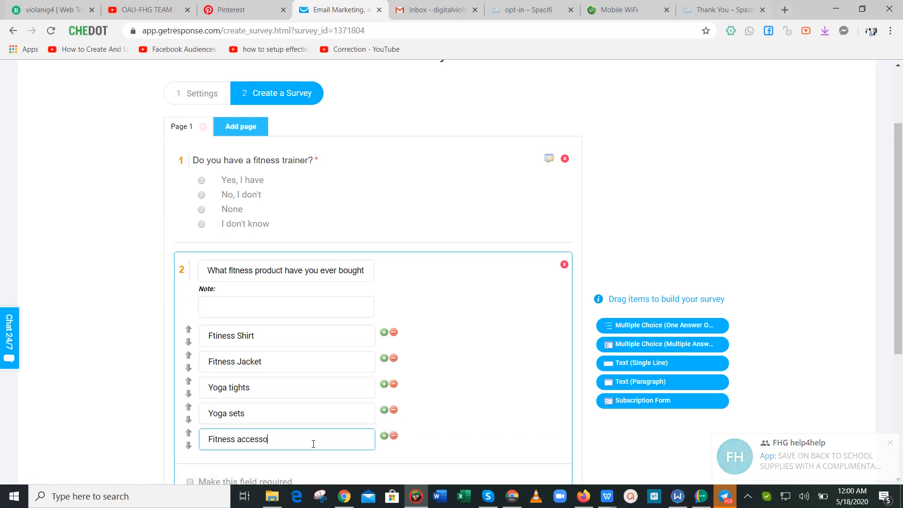
type("ries")
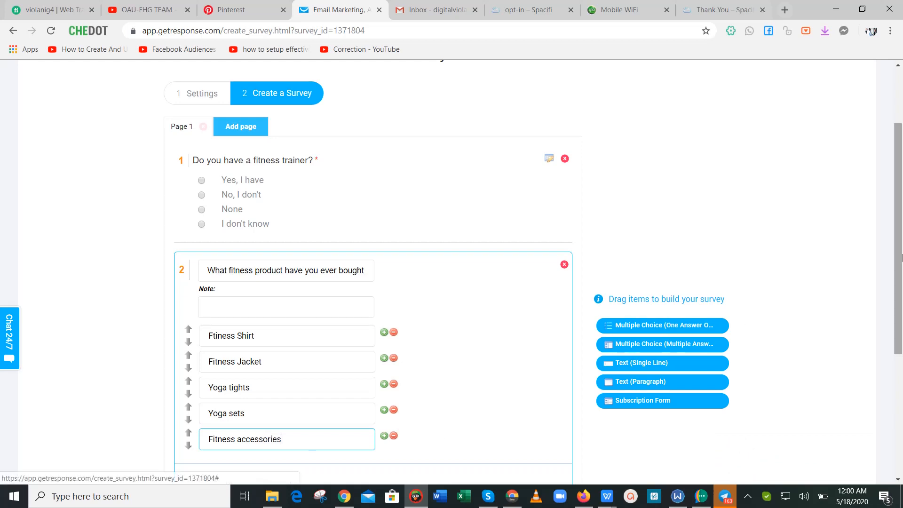
Finish the 'Fitness accessories' answer, tick Make this field required, and save question 2.
scroll(480, 273, "down", 5)
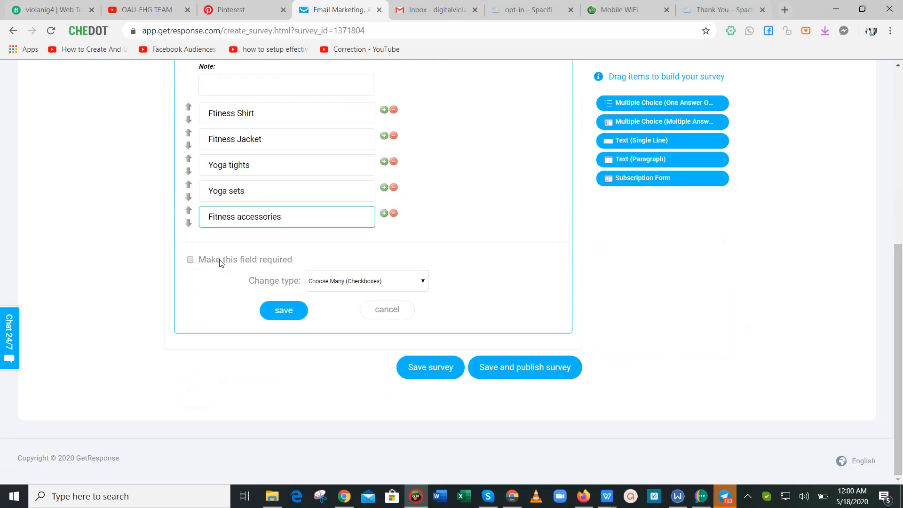
left_click(191, 259)
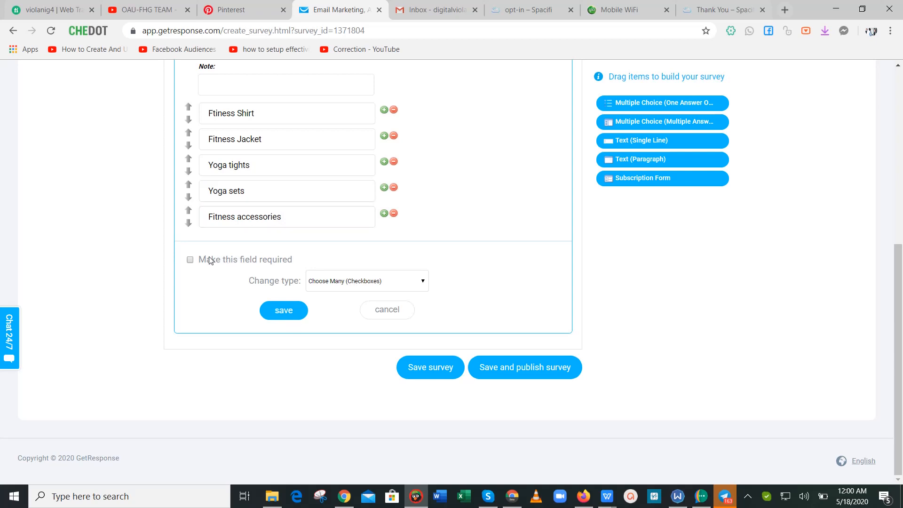
left_click(190, 260)
left_click(283, 311)
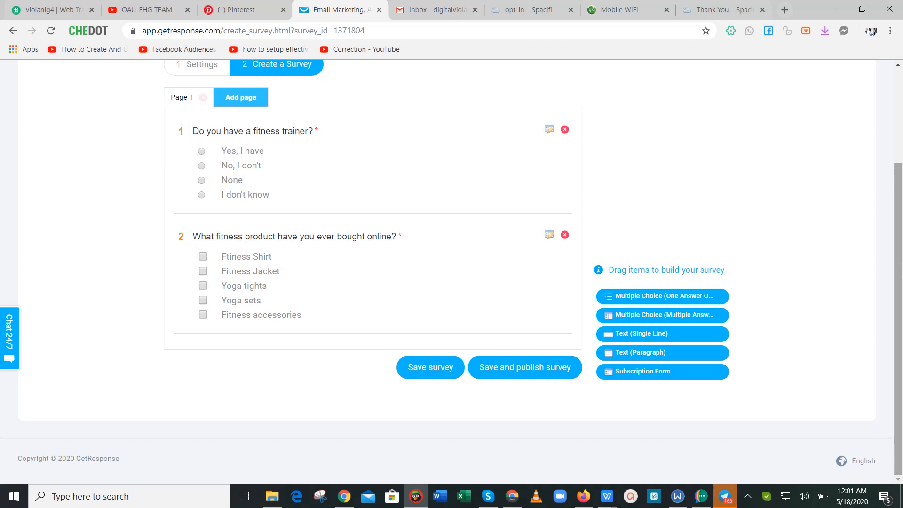
left_click(902, 281)
Add a Text (Single Line) question below question 2 and open it for editing.
left_click_drag(902, 289, 902, 317)
mouse_move(902, 315)
left_mouse_down()
mouse_move(902, 260)
mouse_move(902, 324)
left_mouse_up()
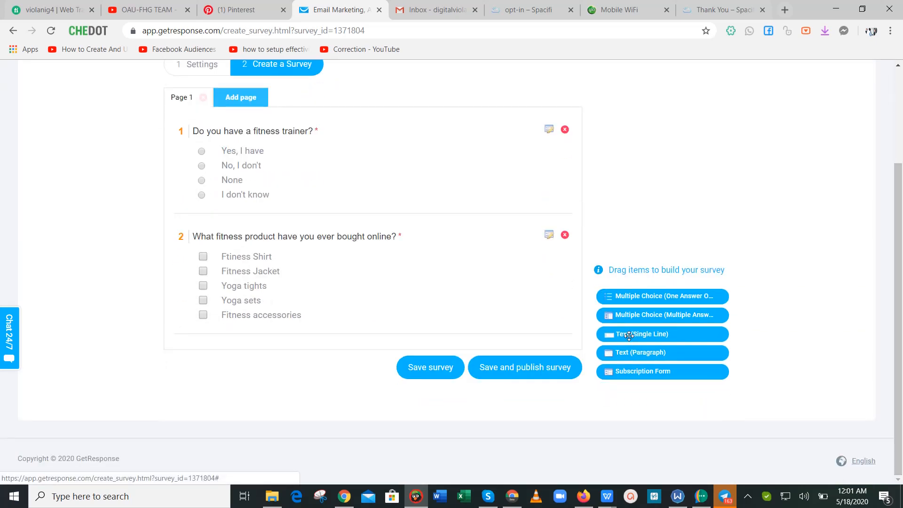
left_click_drag(611, 334, 282, 323)
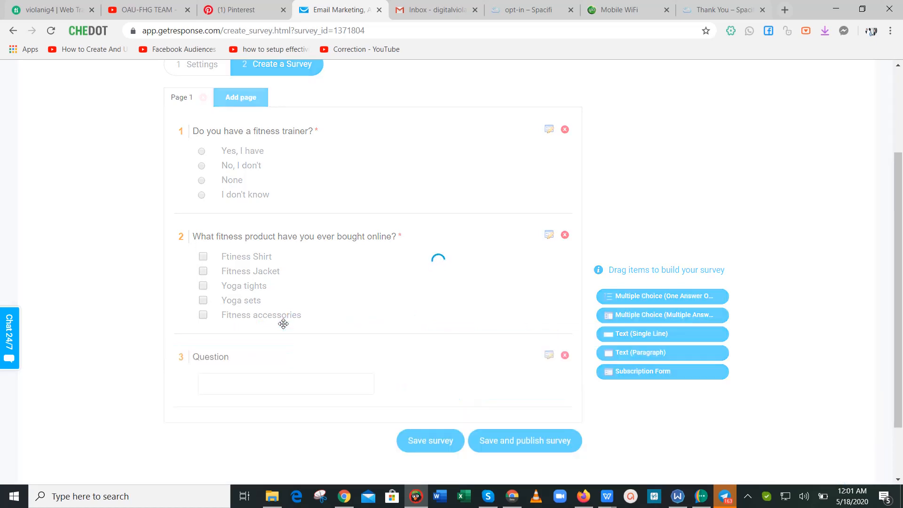
scroll(892, 286, "down", 2)
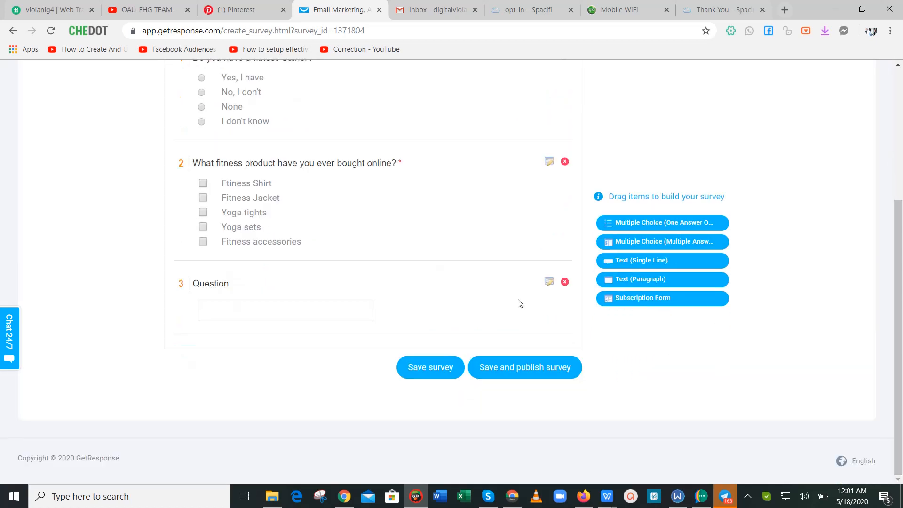
left_click(549, 282)
Title it 'How do you see our platform?', mark it required and save.
left_click(262, 293)
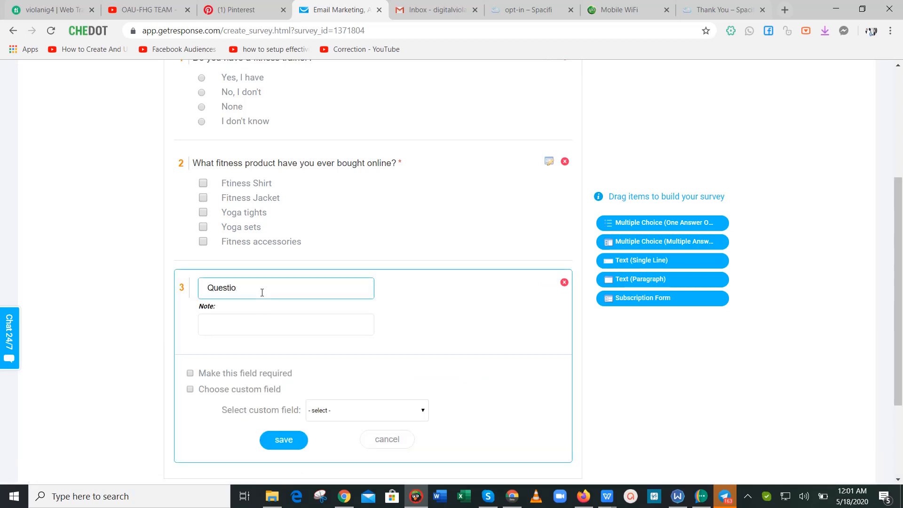
key("BackSpace")
key("BackSpace")
key("BackSpace")
key("BackSpace")
key("BackSpace")
key("BackSpace")
key("BackSpace")
type("W")
key("BackSpace")
type("How do you see our platform?")
left_click_drag(901, 298, 901, 358)
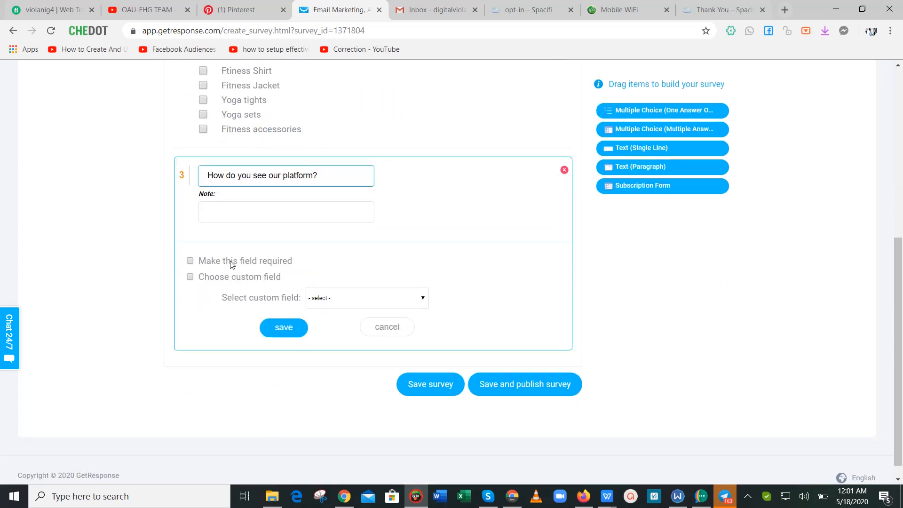
left_click(191, 262)
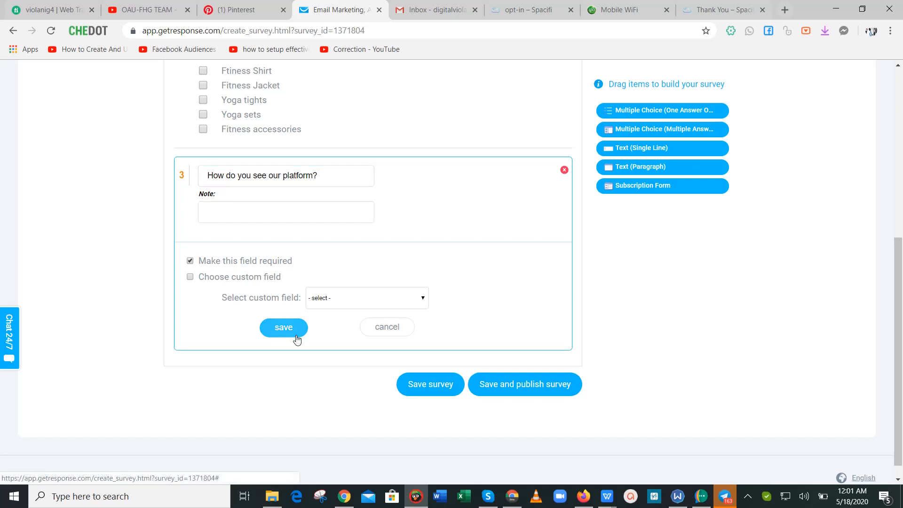
left_click(284, 328)
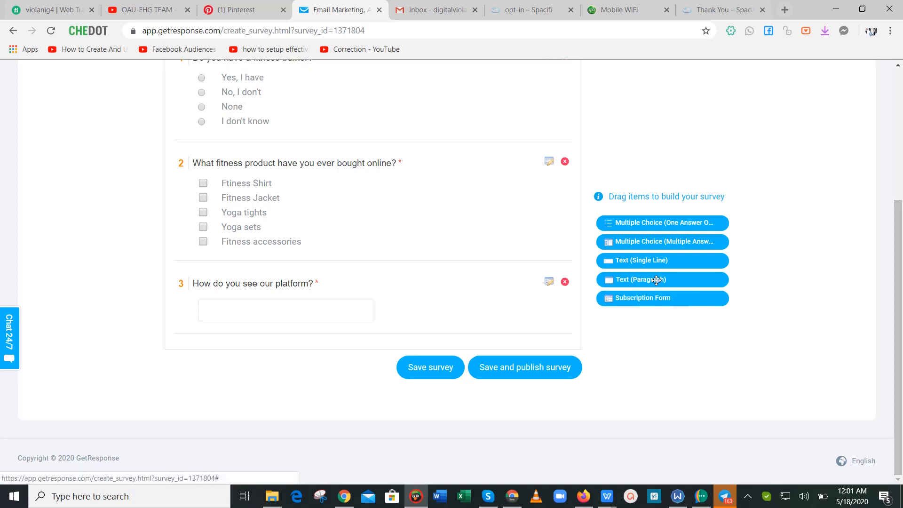
Add required Text (Paragraph) question 'What do we need to do to improve our customer experience?' and save.
left_click_drag(606, 280, 889, 299)
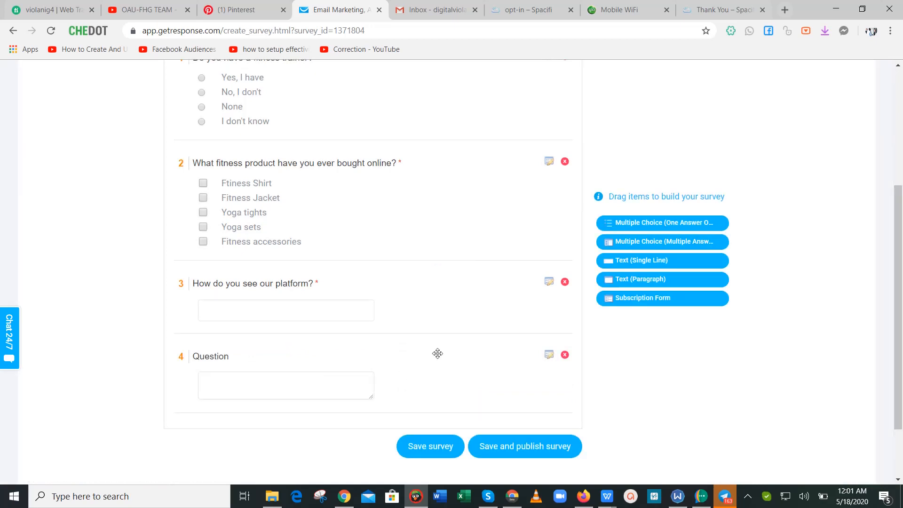
left_click(549, 355)
left_click(290, 366)
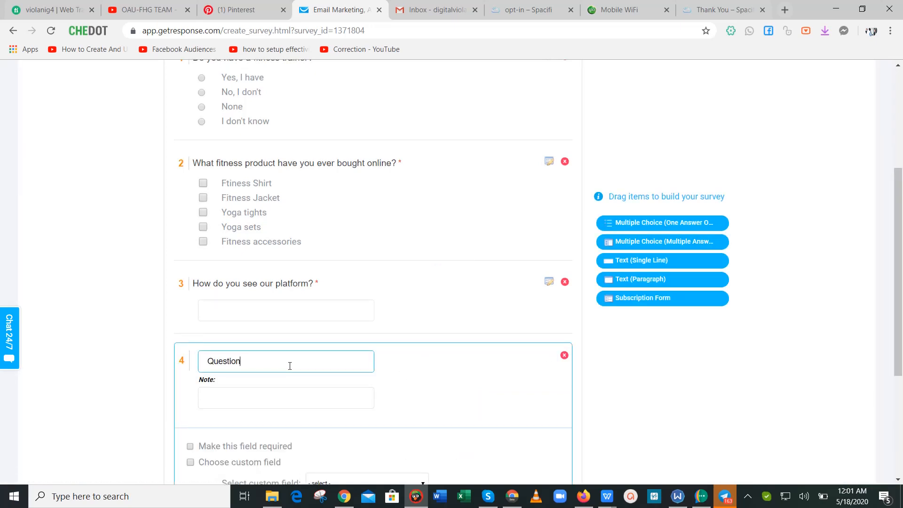
key("BackSpace")
key("BackSpace")
key("BackSpace")
key("BackSpace")
key("BackSpace")
key("BackSpace")
key("BackSpace")
type("Wha t do we need to d")
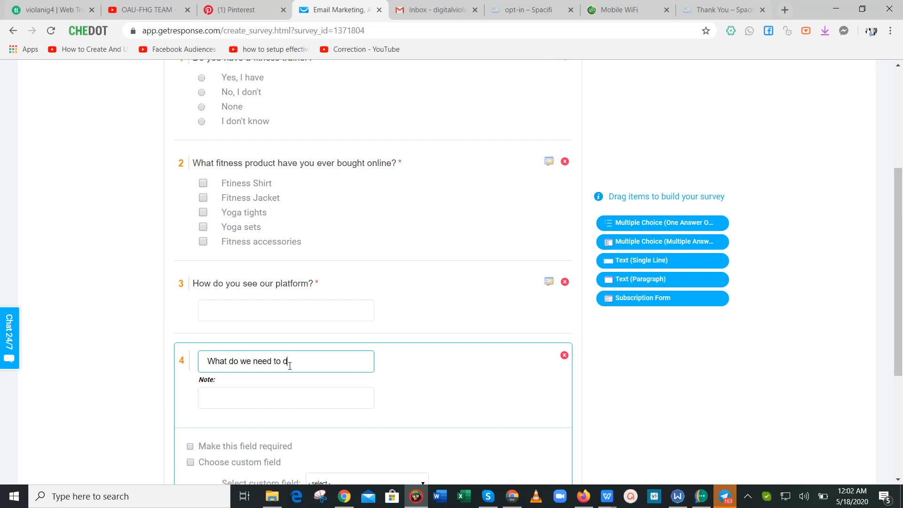
type("o to impo")
type("ove our custome")
type("r ex")
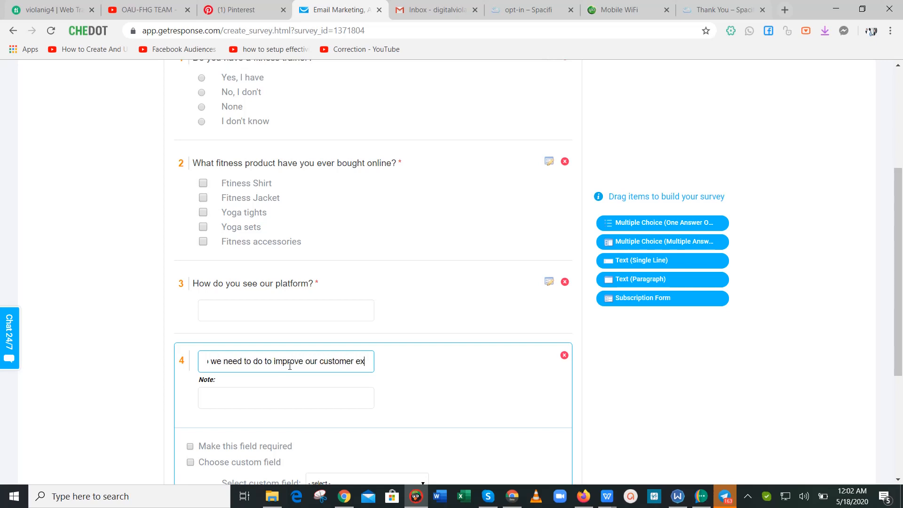
type("perience?")
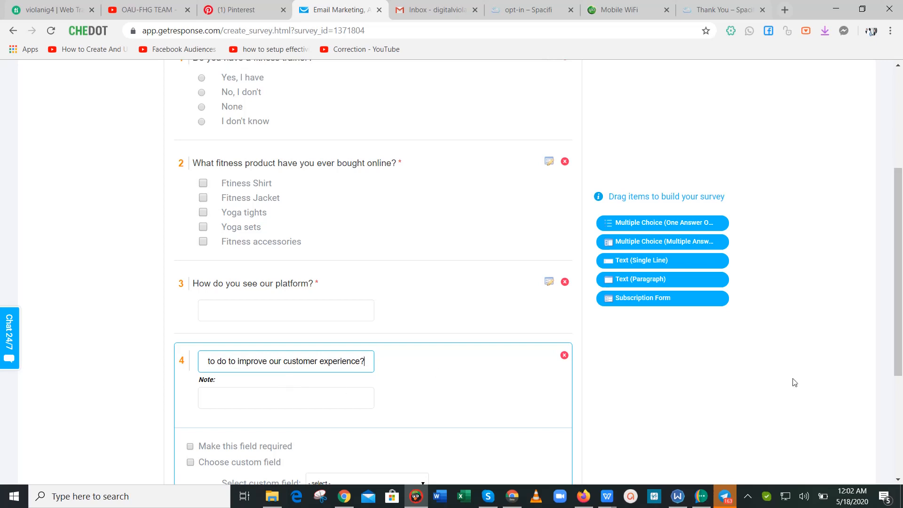
left_click_drag(899, 317, 902, 407)
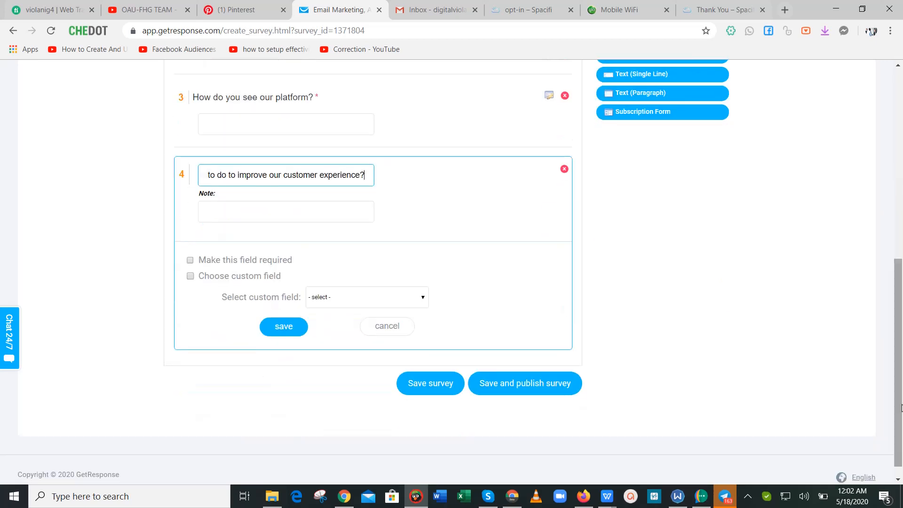
left_click(190, 261)
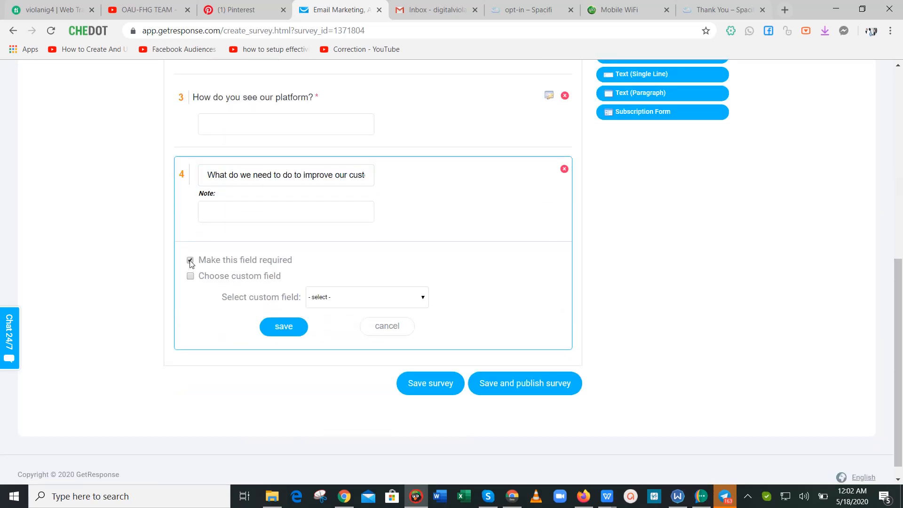
left_click(273, 330)
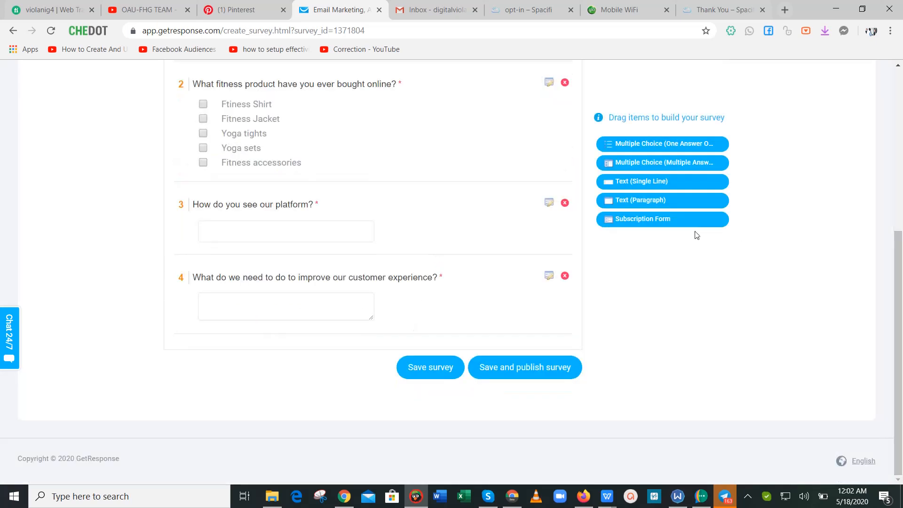
left_click_drag(659, 219, 588, 253)
left_click(327, 309)
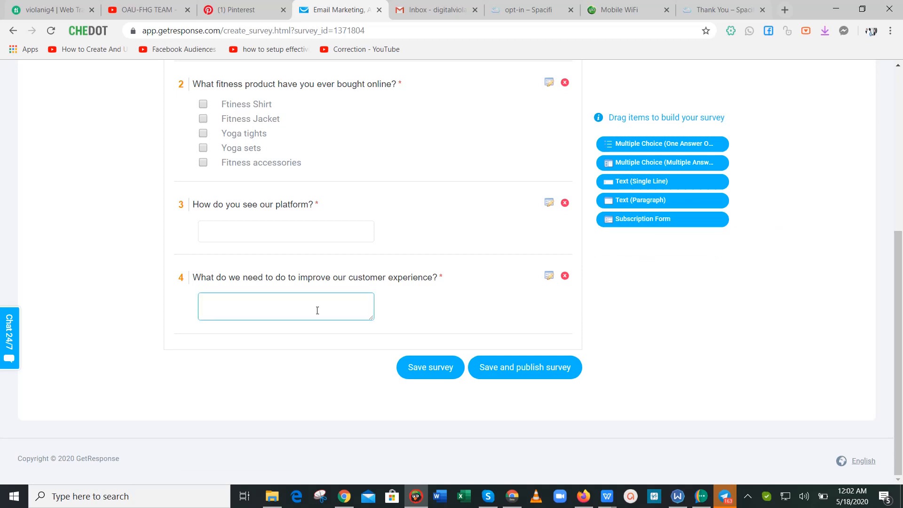
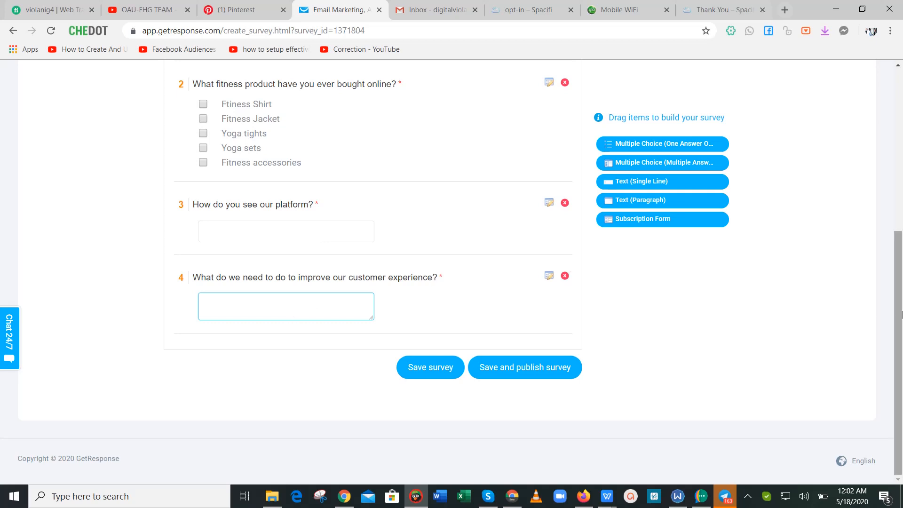
Drag a Subscription Form into the survey as question 5 and open it for editing.
left_click_drag(655, 219, 270, 341)
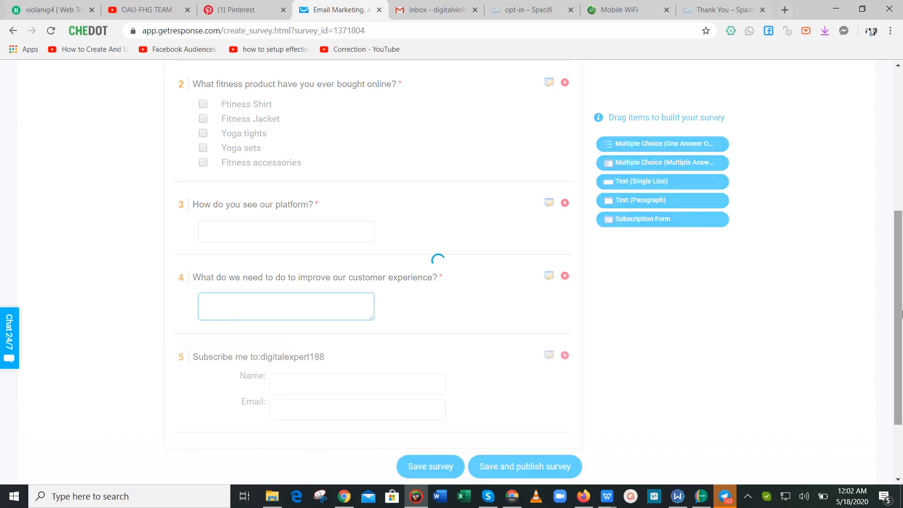
left_click_drag(901, 317, 902, 396)
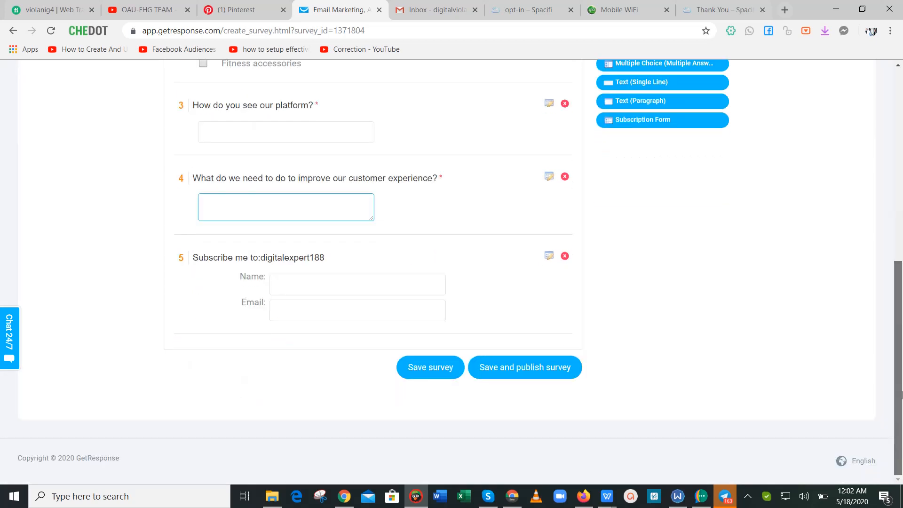
left_click(549, 256)
Reword its label to 'Would you like to improve your fitness? Subscribe for weekly tips here'.
left_click(334, 263)
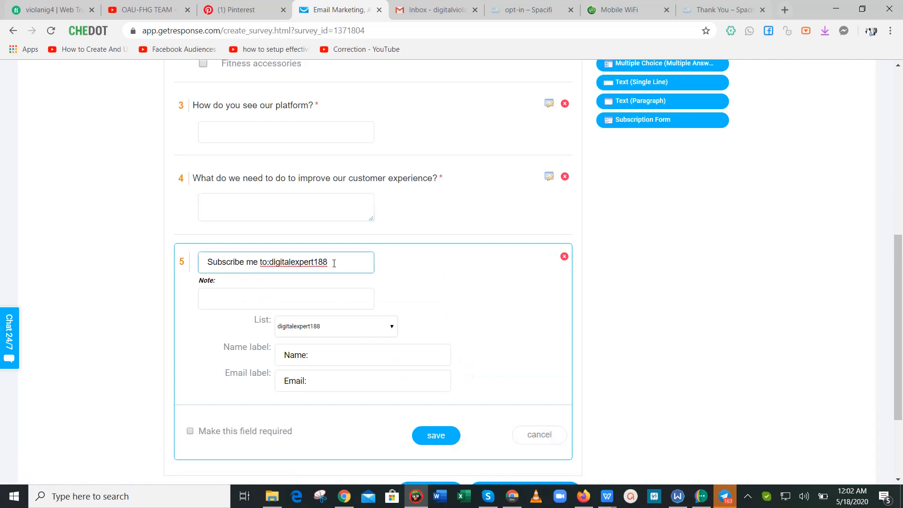
key("BackSpace")
key("BackSpace")
key("BackSpace")
key("BackSpace")
key("BackSpace")
key("BackSpace")
key("BackSpace")
key("BackSpace")
key("BackSpace")
key("BackSpace")
key("BackSpace")
key("BackSpace")
key("BackSpace")
key("BackSpace")
key("BackSpace")
key("BackSpace")
key("BackSpace")
key("BackSpace")
key("BackSpace")
key("BackSpace")
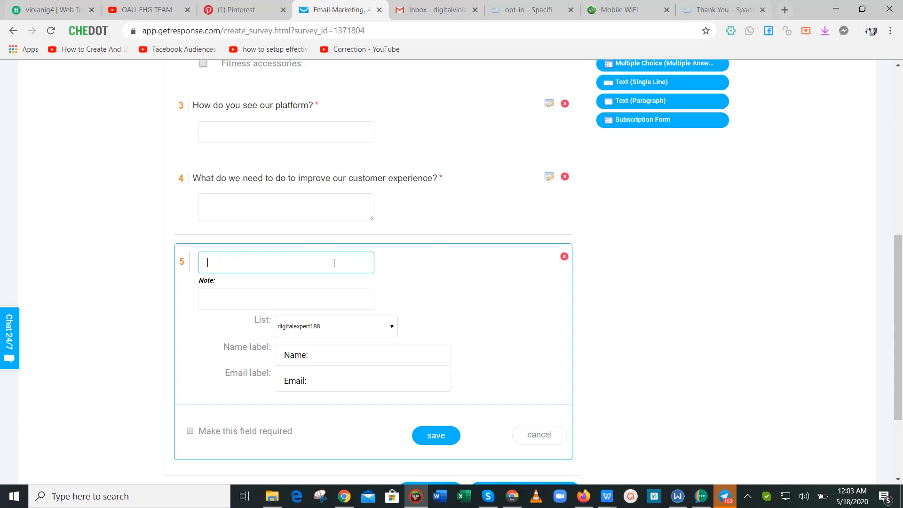
type("Rece")
key("BackSpace")
key("BackSpace")
key("BackSpace")
key("BackSpace")
type("W")
key("BackSpace")
type("Like")
key("BackSpace")
key("BackSpace")
key("BackSpace")
type("Would ")
type("you like to ")
type("irp")
type("mprove")
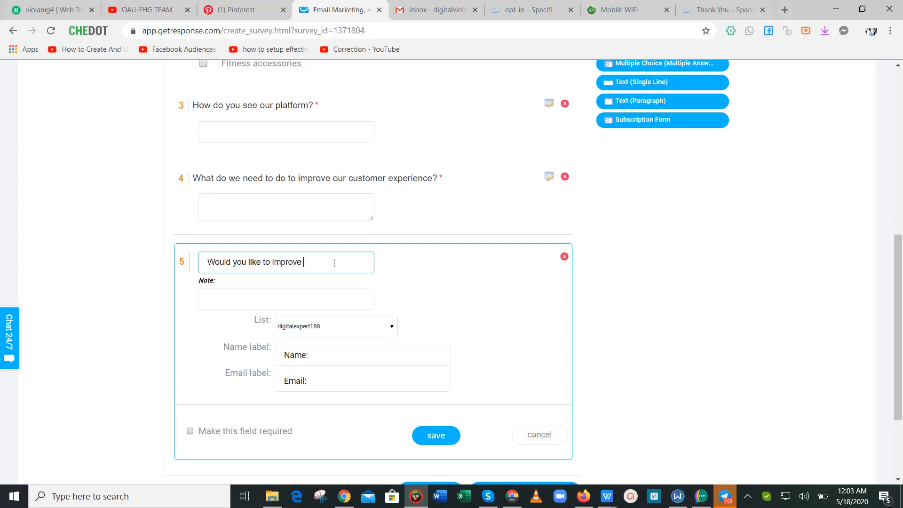
type(" your fitness? Subscrine")
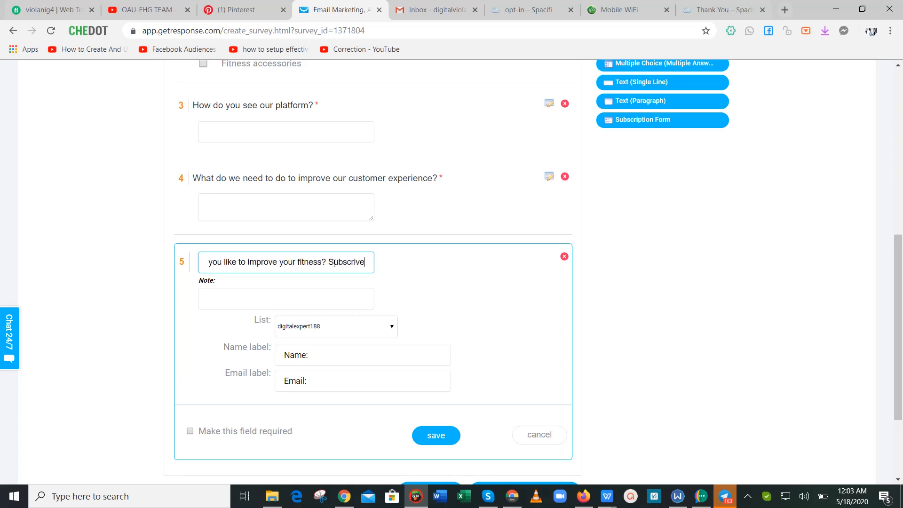
key("BackSpace")
key("BackSpace")
type("nbe")
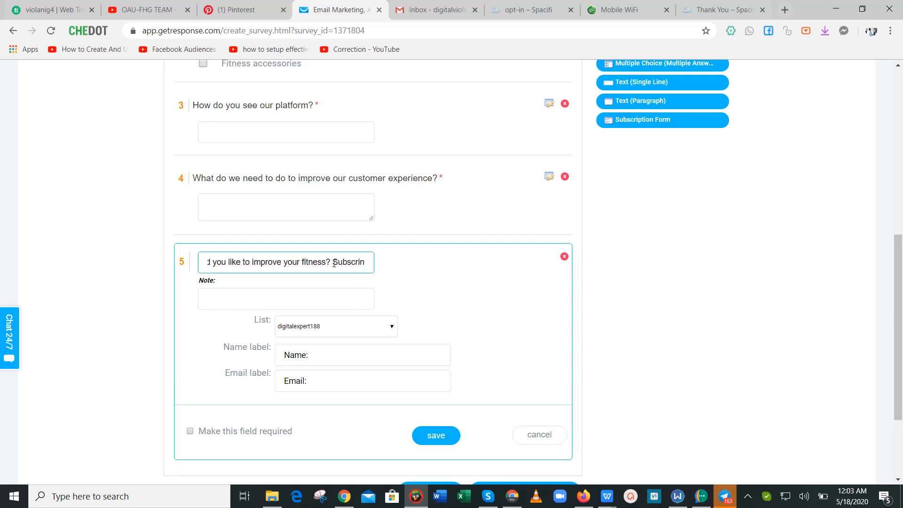
key("BackSpace")
key("BackSpace")
key("BackSpace")
key("BackSpace")
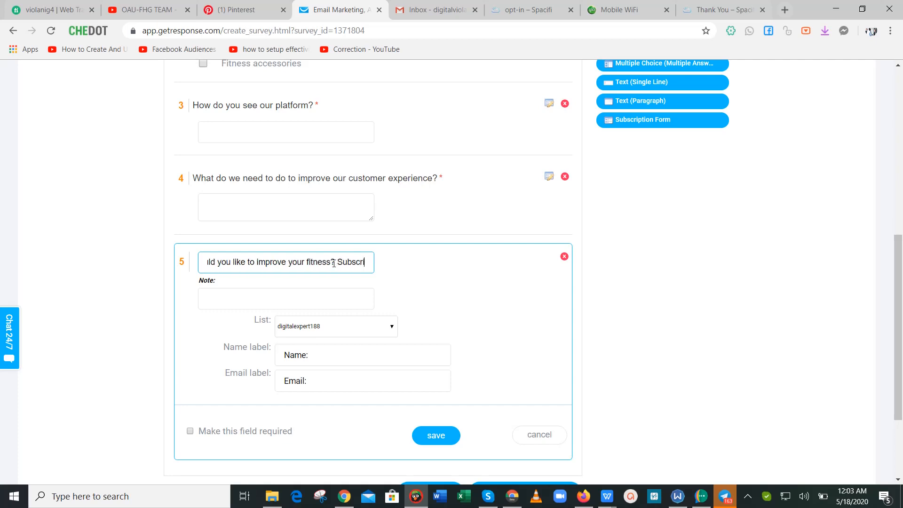
type("be for w")
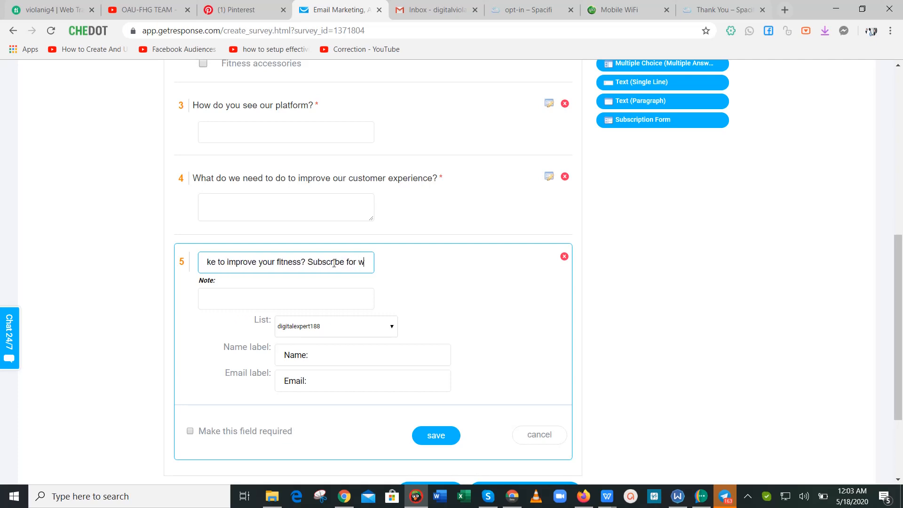
type("eekly tip")
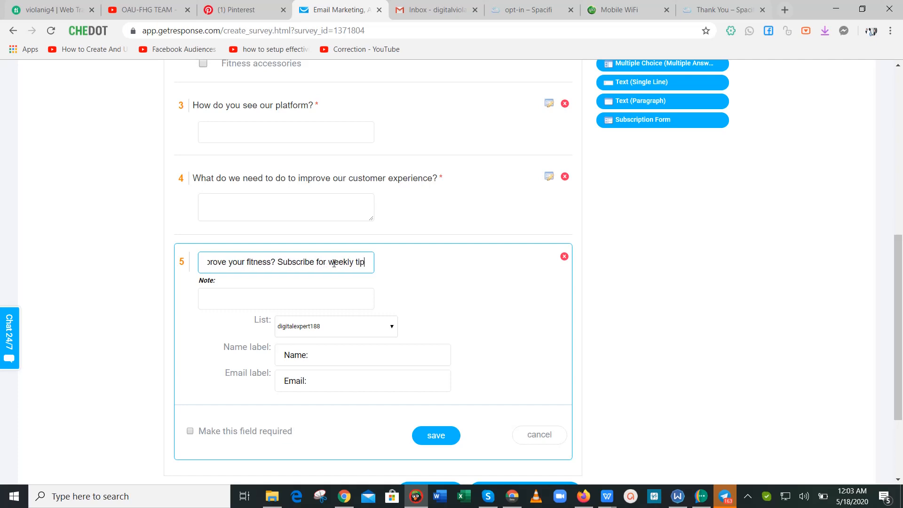
type("s here")
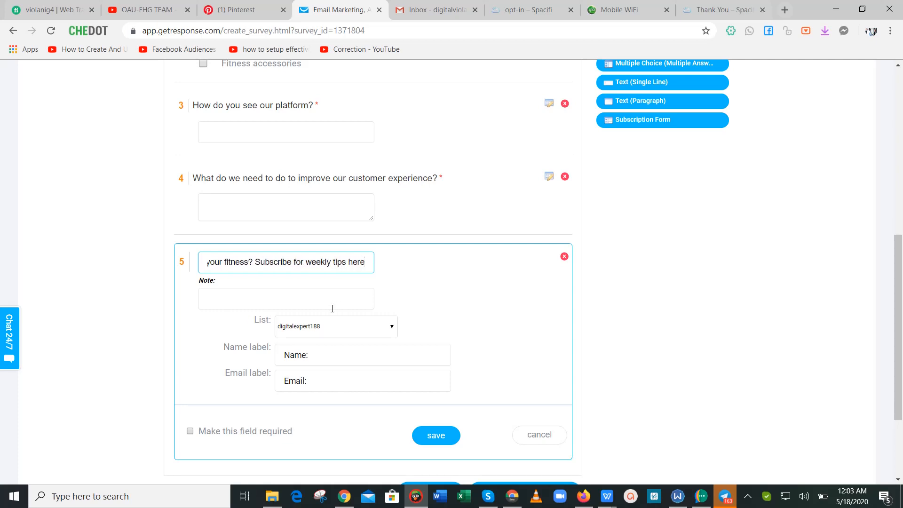
left_click(330, 322)
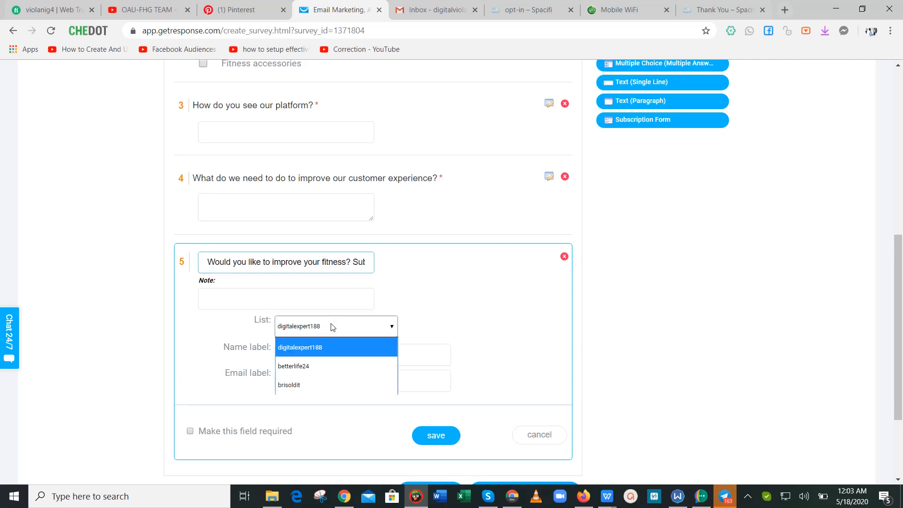
Choose the betterlife24 contact list and check the Name and Email field labels.
left_click(329, 366)
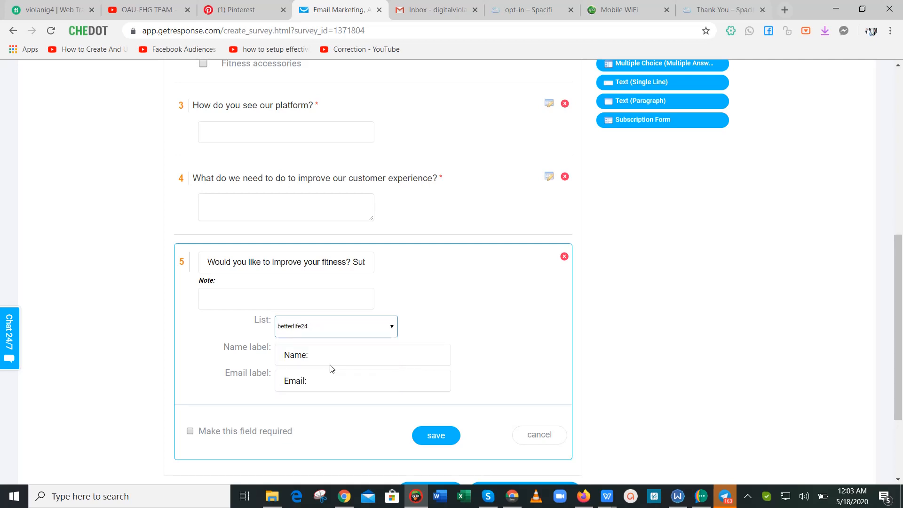
scroll(578, 312, "down", 3)
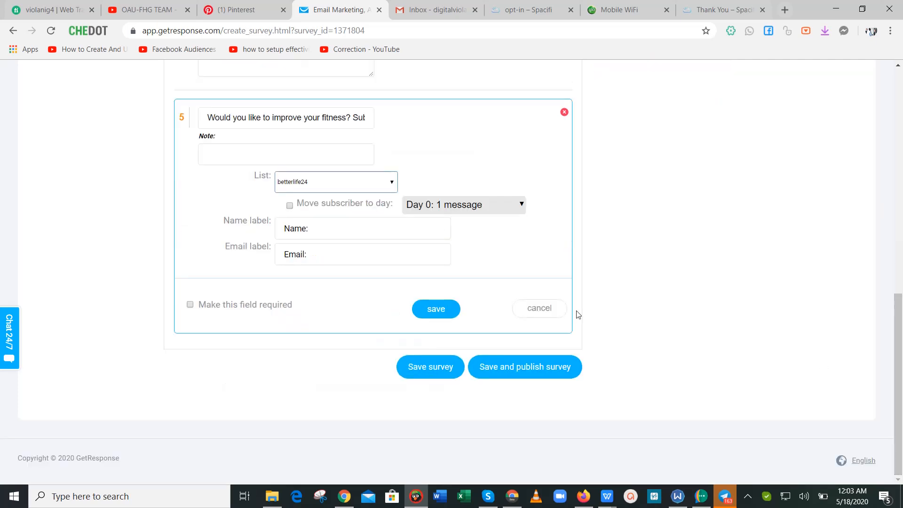
left_click(350, 231)
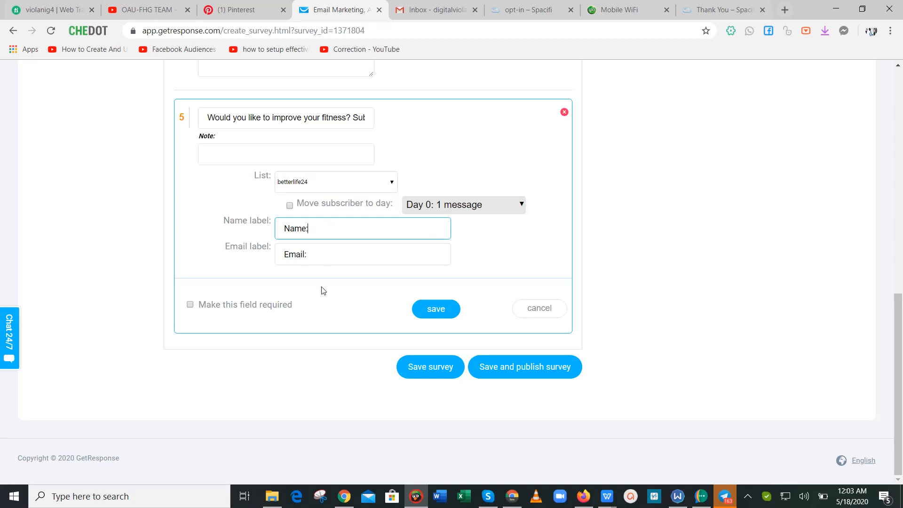
left_click(340, 254)
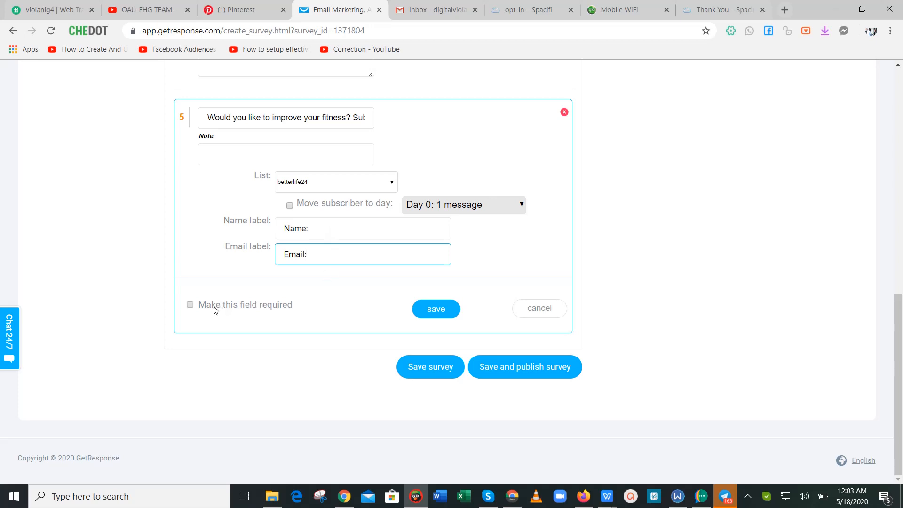
Make question 5 required, leave Move subscriber to day unchecked, and save it.
left_click(190, 305)
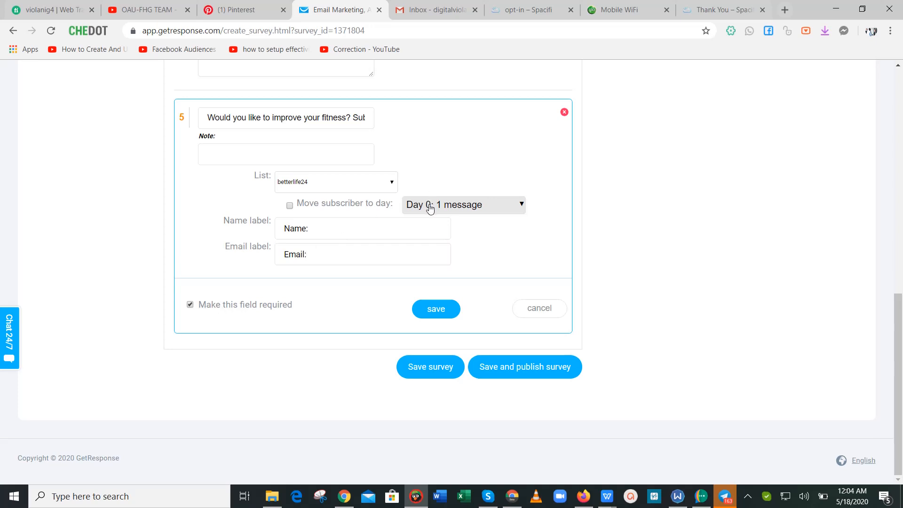
left_click(290, 206)
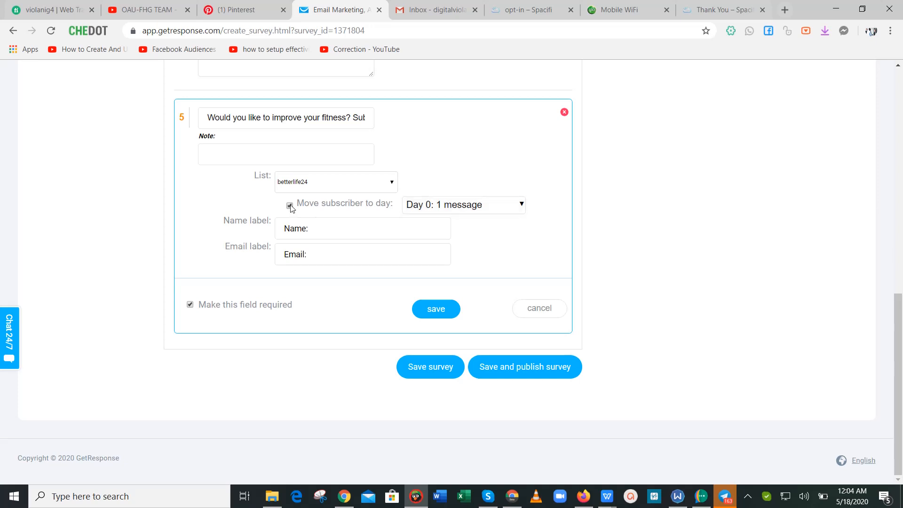
left_click(488, 208)
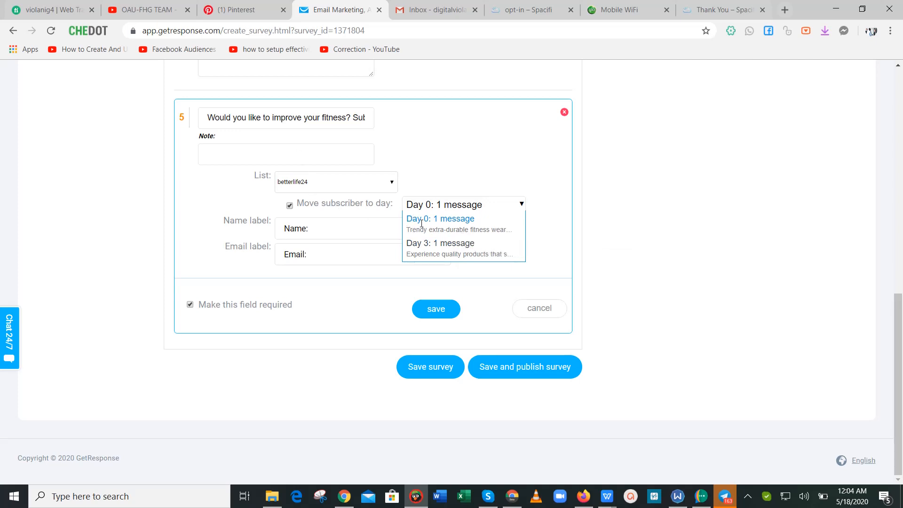
left_click(319, 207)
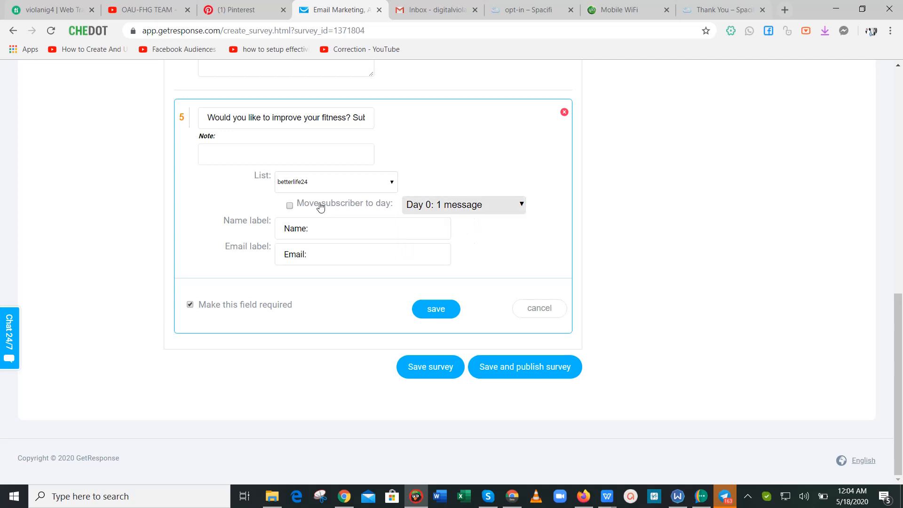
mouse_move(898, 325)
left_mouse_down()
mouse_move(900, 309)
mouse_move(897, 327)
left_mouse_up()
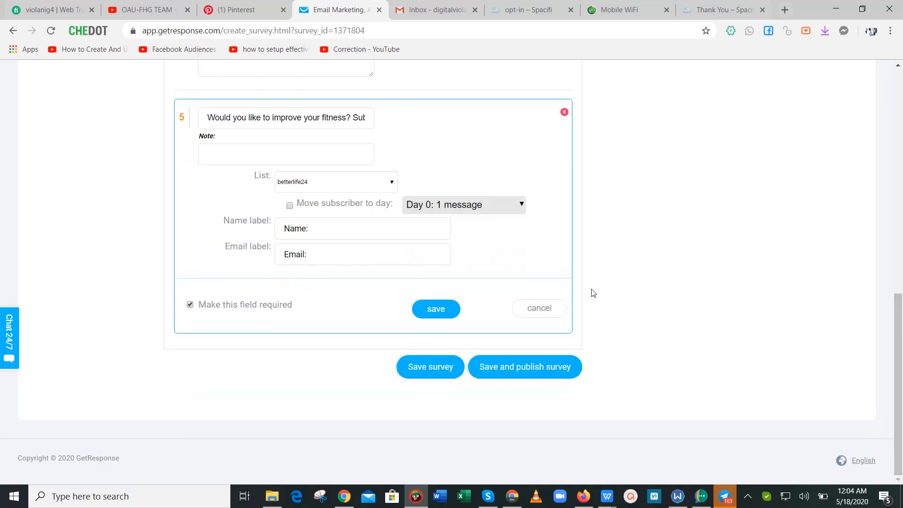
left_click(438, 320)
Add a Page 2 to the survey with a multiple-answer question on it.
left_click_drag(899, 317, 899, 102)
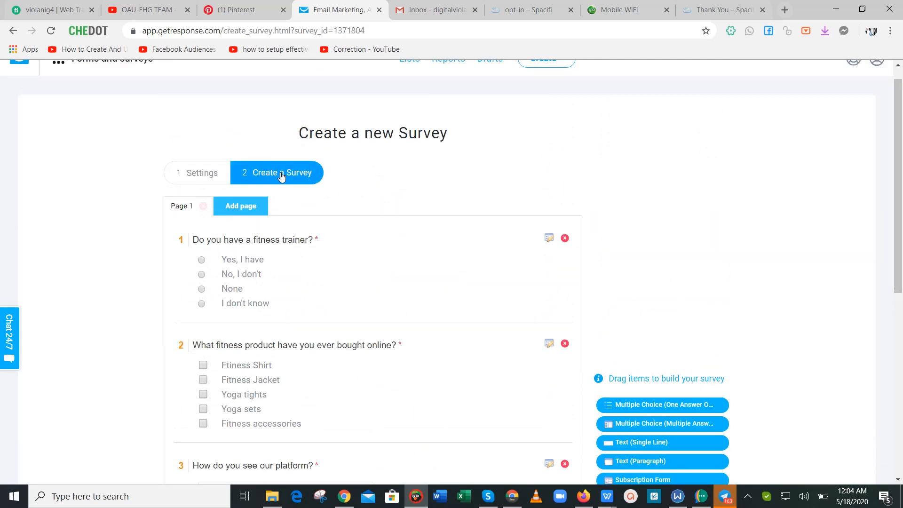
left_click(250, 207)
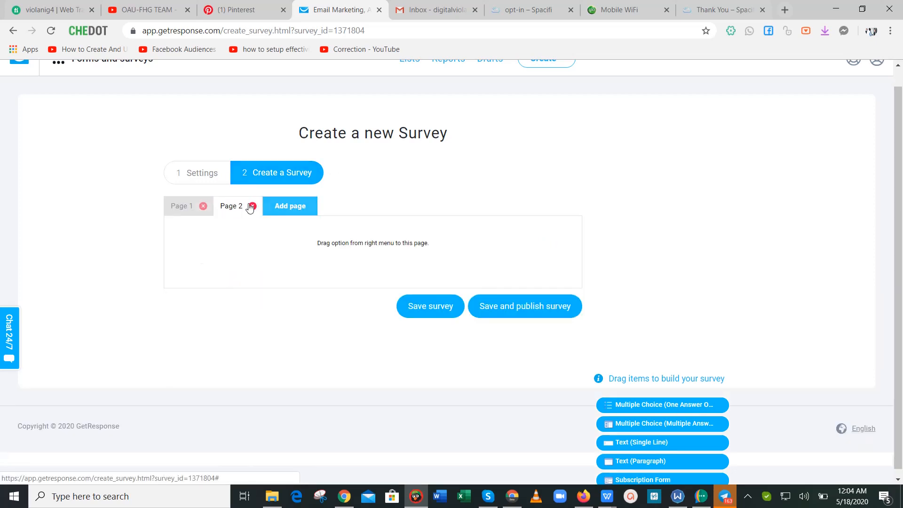
scroll(612, 396, "down", 1)
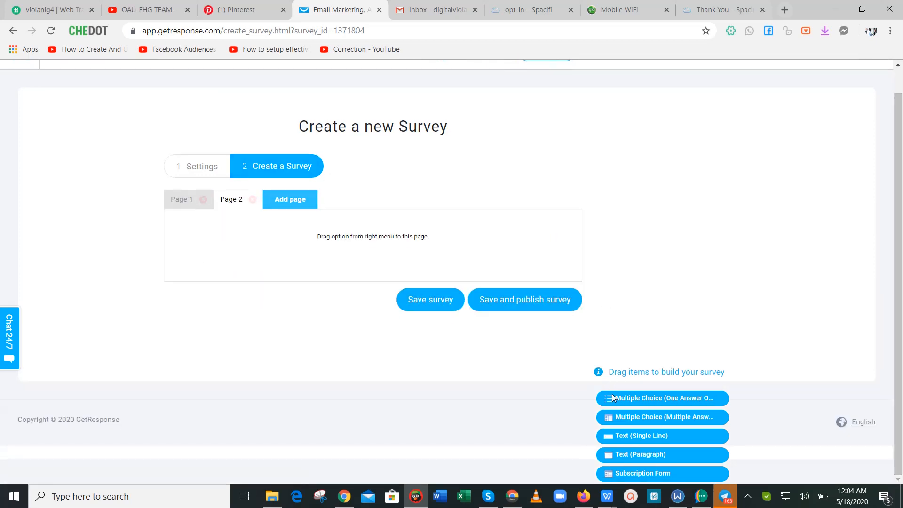
left_click_drag(612, 417, 315, 268)
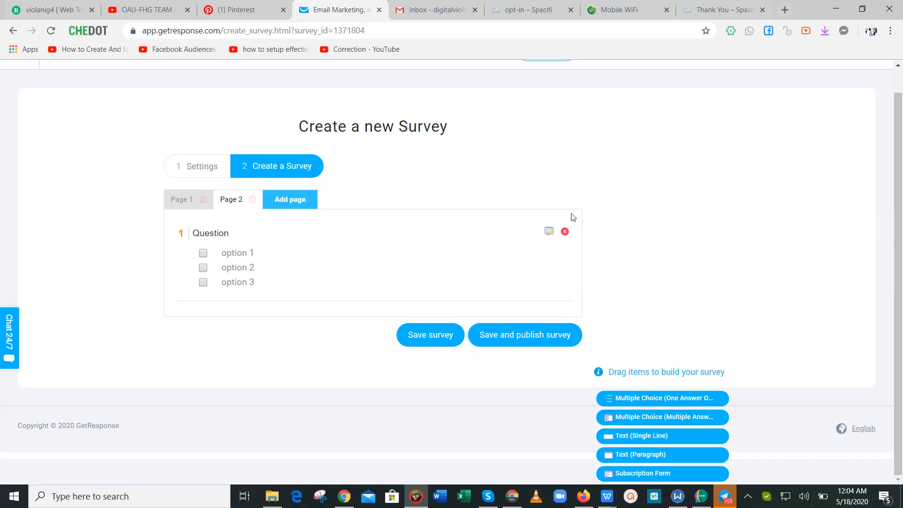
Delete the leftover Page 2 question, then delete the empty Page 2.
left_click(565, 232)
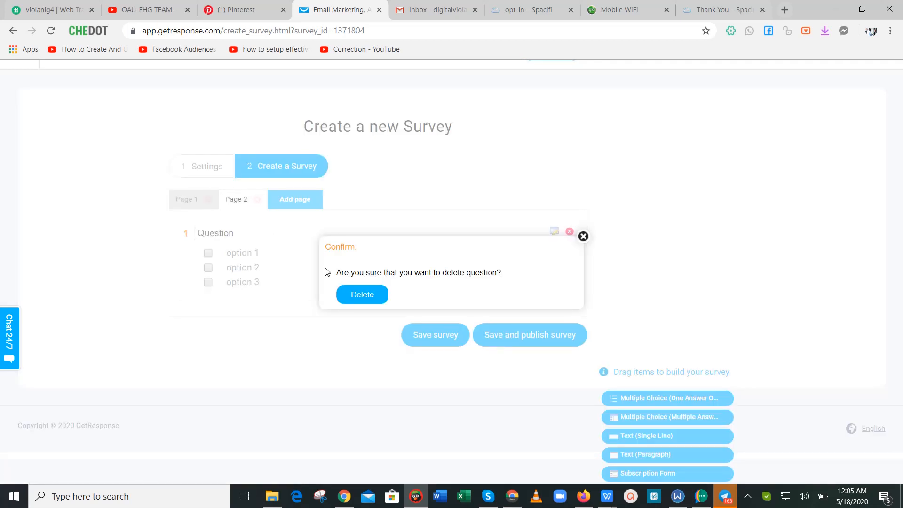
left_click(362, 289)
left_click(257, 226)
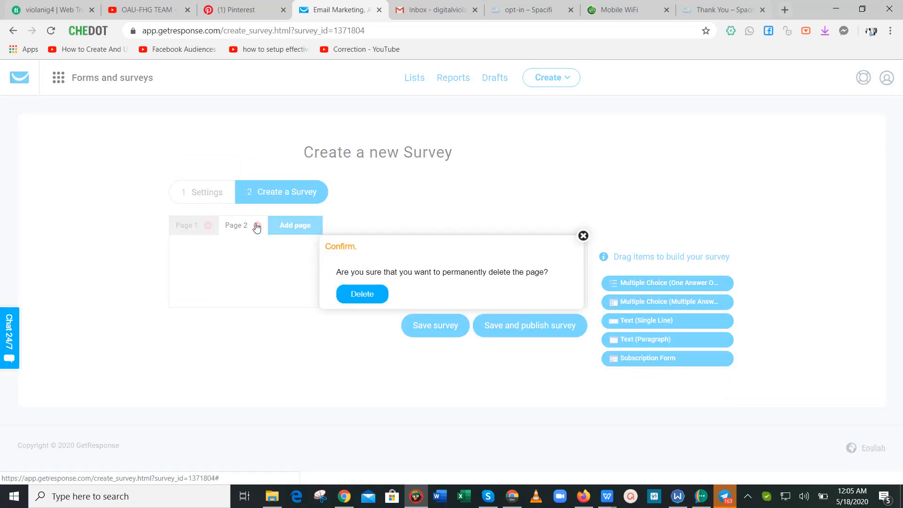
left_click(367, 292)
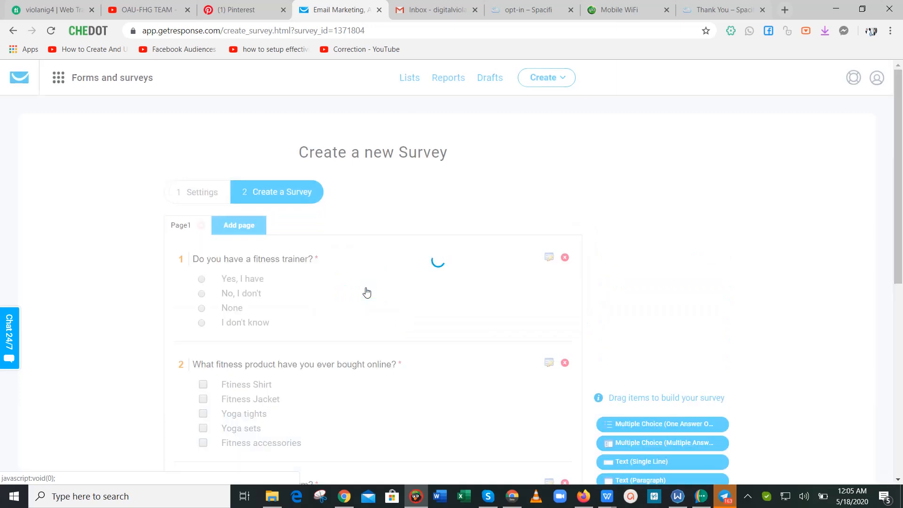
Save the survey, publish BetterLife Questionnaire, and leave BetterLife24 Survey unpublished.
scroll(603, 374, "down", 8)
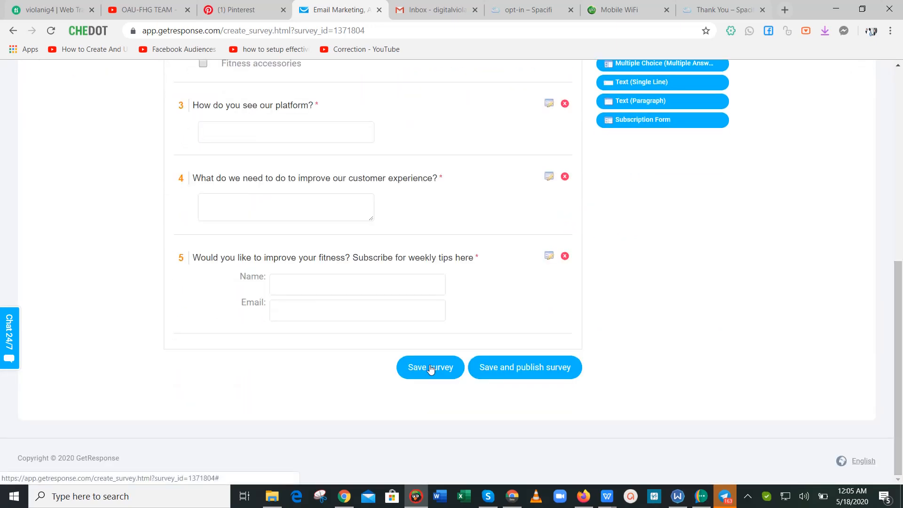
left_click(431, 367)
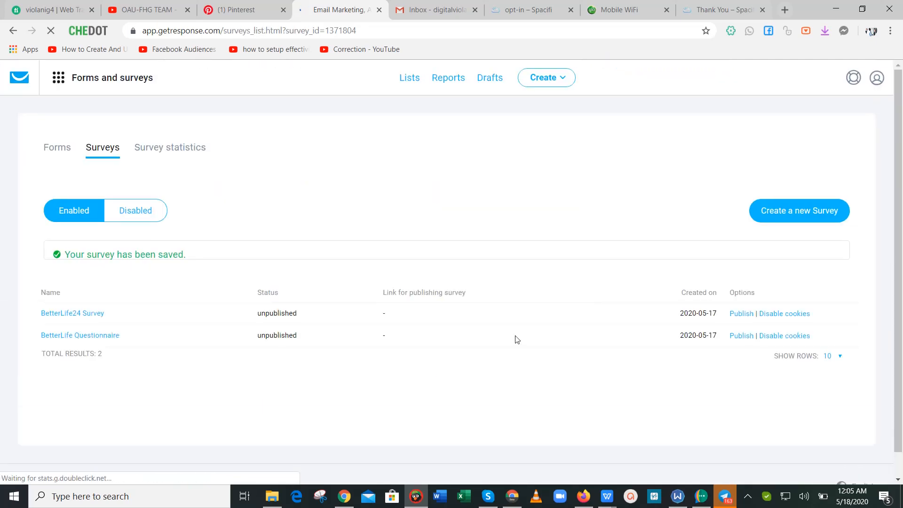
left_click(745, 318)
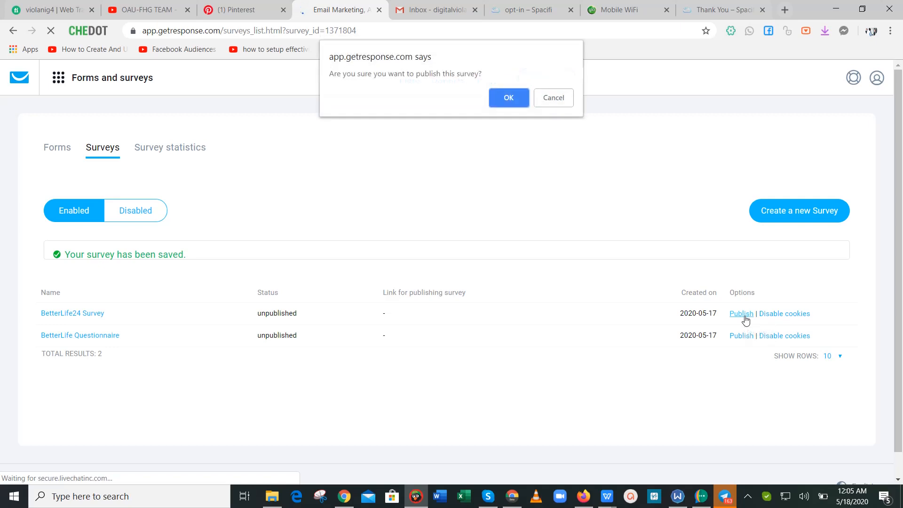
left_click(505, 97)
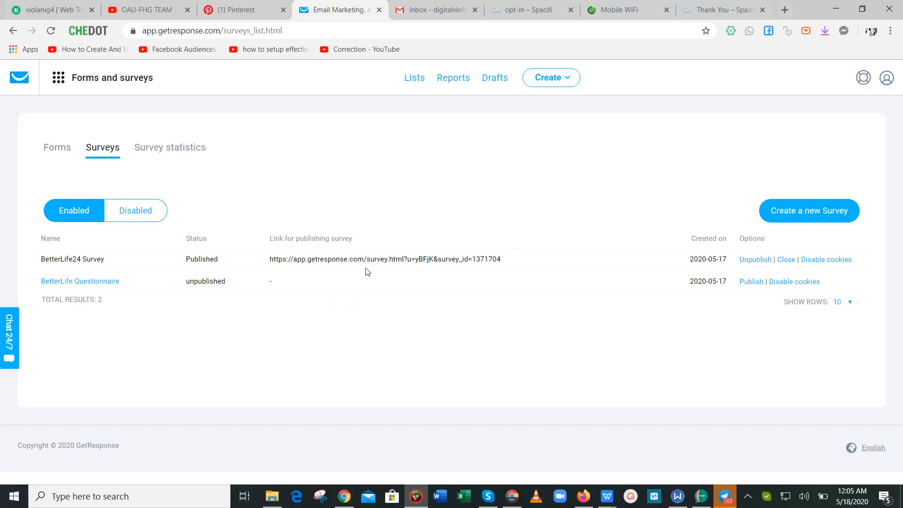
left_click(750, 284)
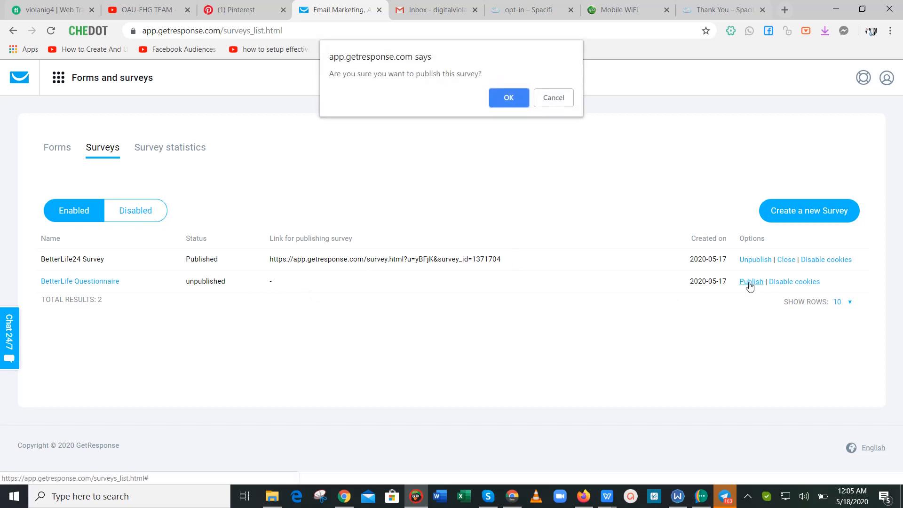
left_click(496, 97)
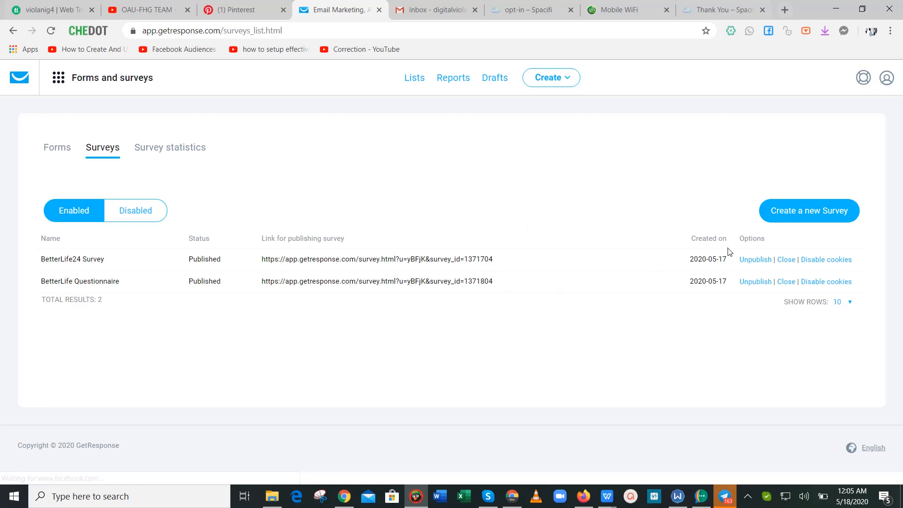
left_click(754, 262)
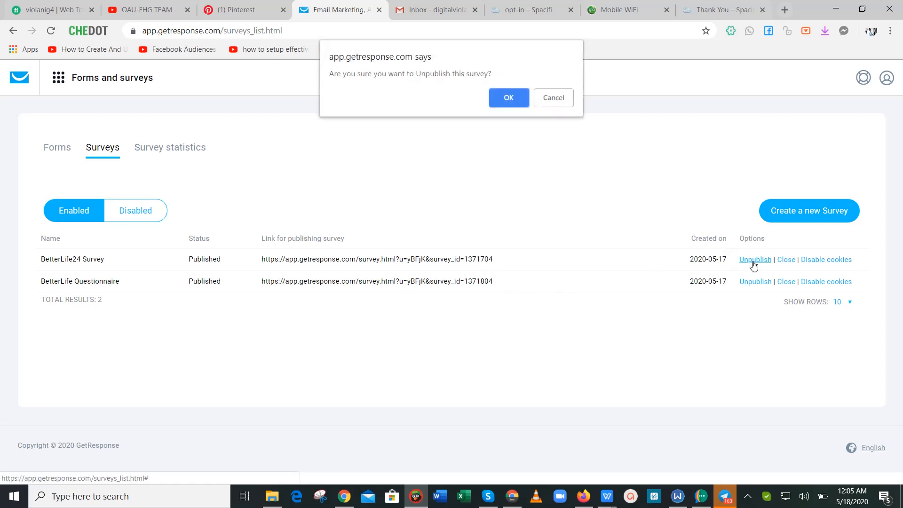
left_click(508, 98)
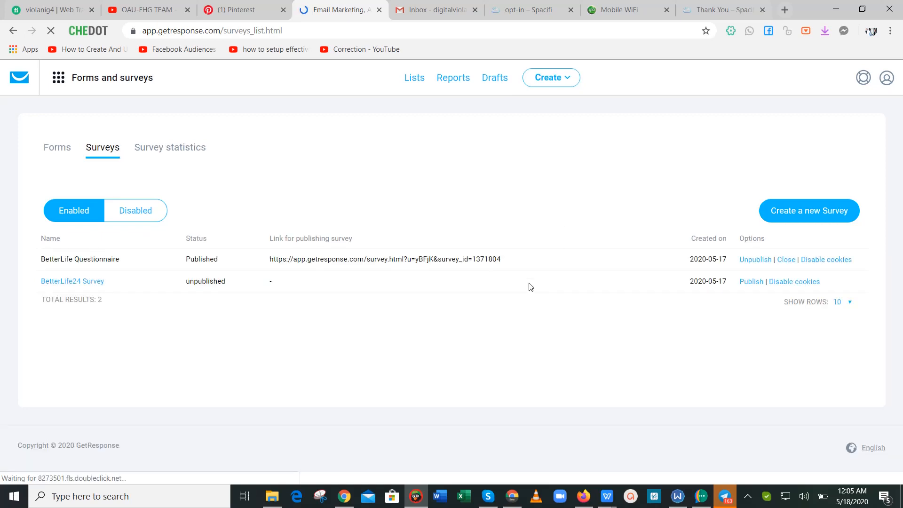
Select and copy BetterLife Questionnaire's public survey link.
left_click_drag(510, 258, 398, 268)
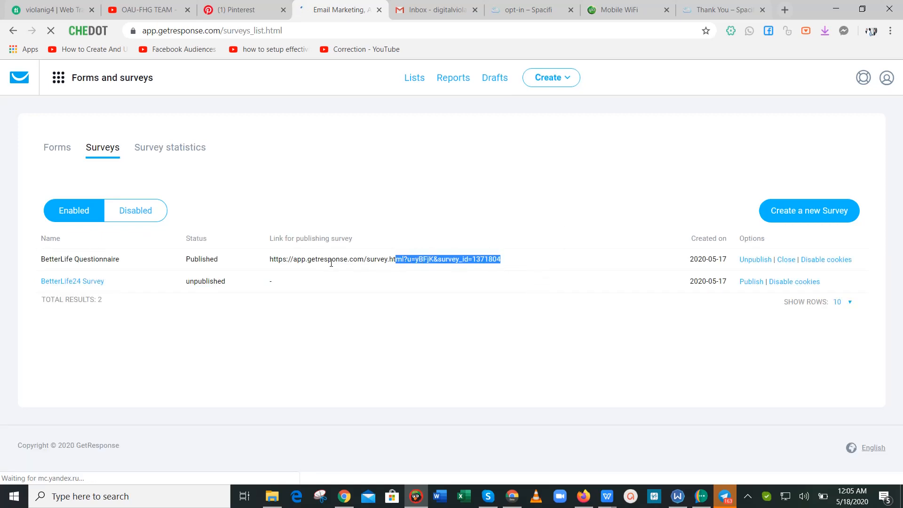
left_click_drag(312, 259, 295, 259)
left_click(229, 213)
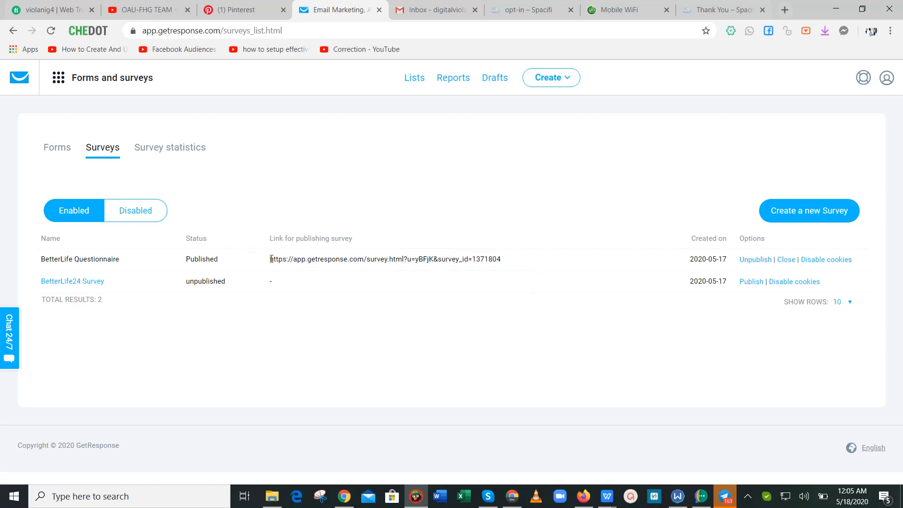
left_click_drag(271, 259, 448, 267)
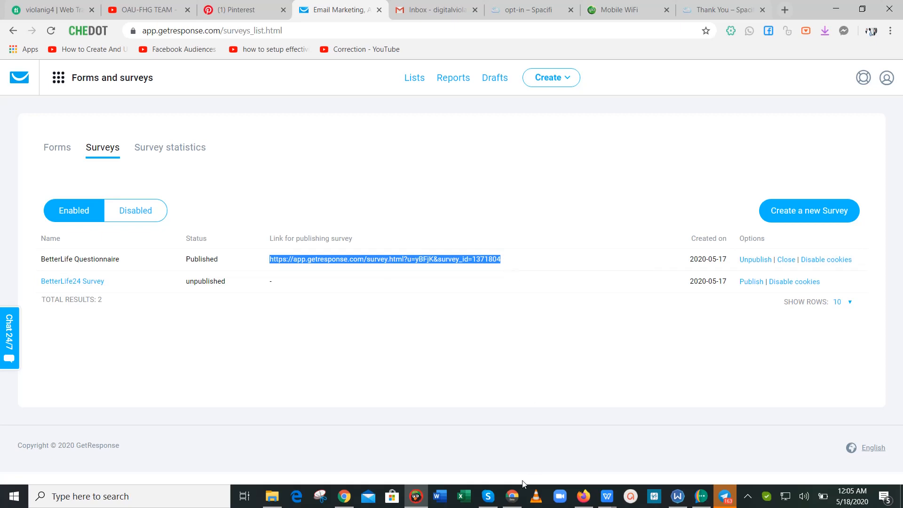
left_click(513, 497)
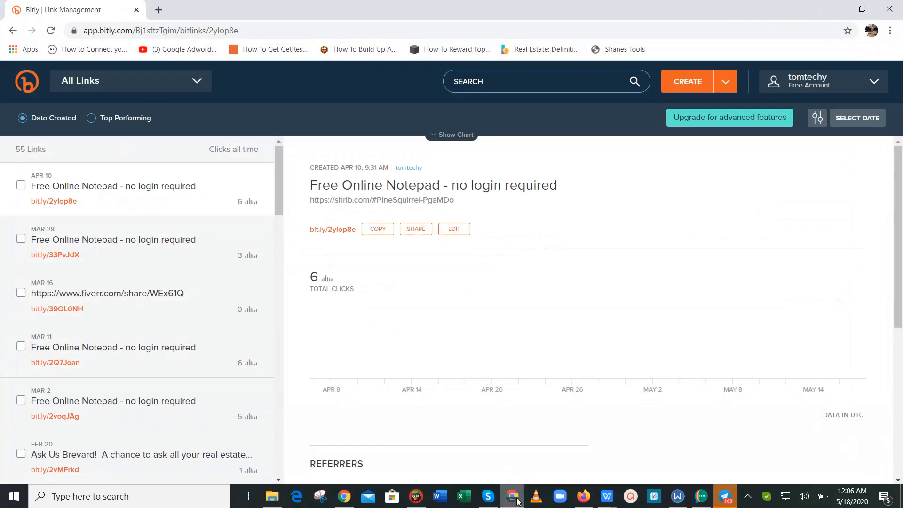
Load the copied survey link in a new browser tab.
left_click(159, 10)
type("https://app.getresponse.com/survey.html?u=yBFjK&survey_id=1371804")
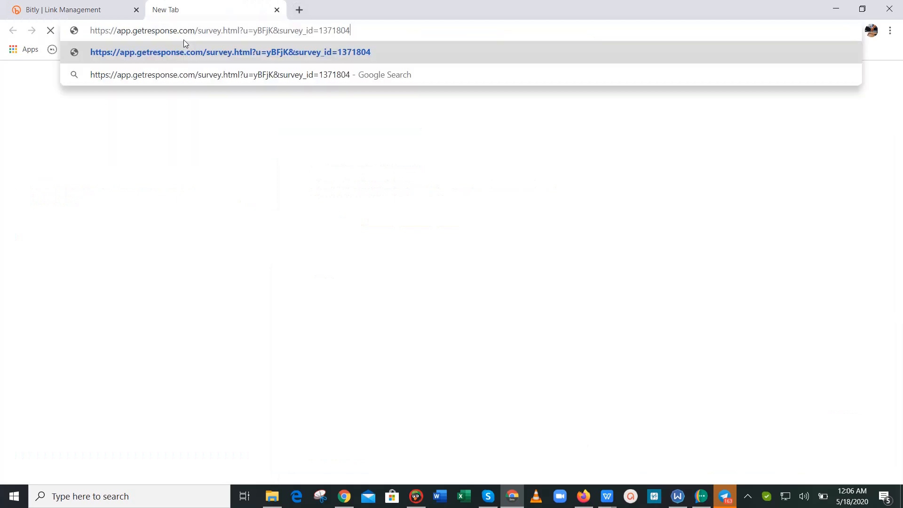
key("Return")
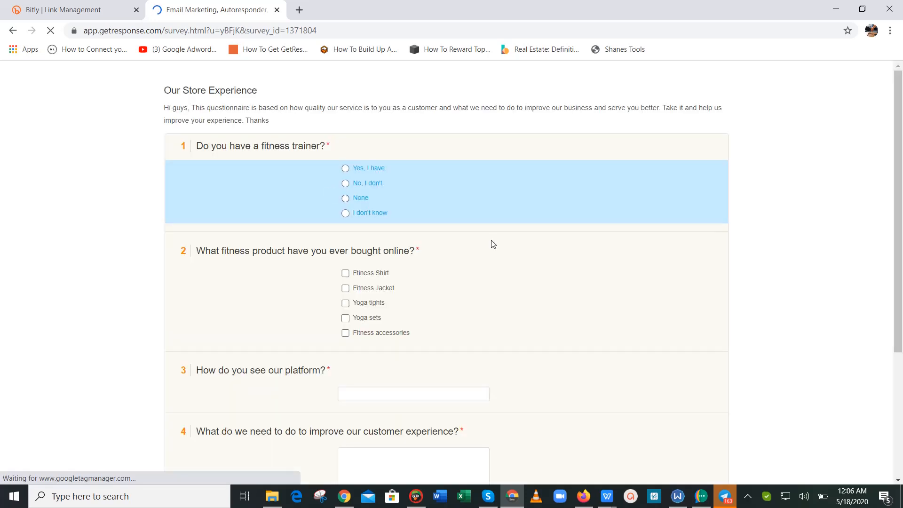
left_click_drag(902, 248, 902, 169)
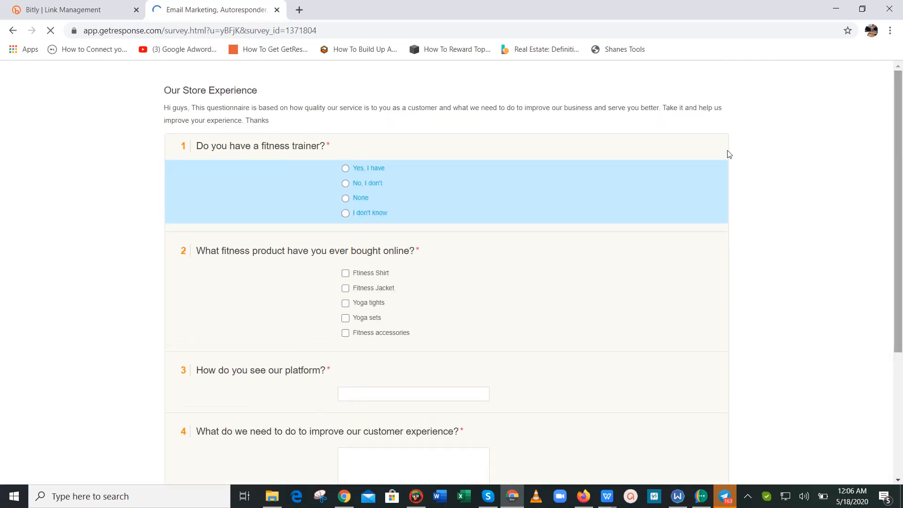
Answer 'Yes, I have' and tick Ftiness Shirt, Fitness Jacket and Yoga tights.
left_click(346, 169)
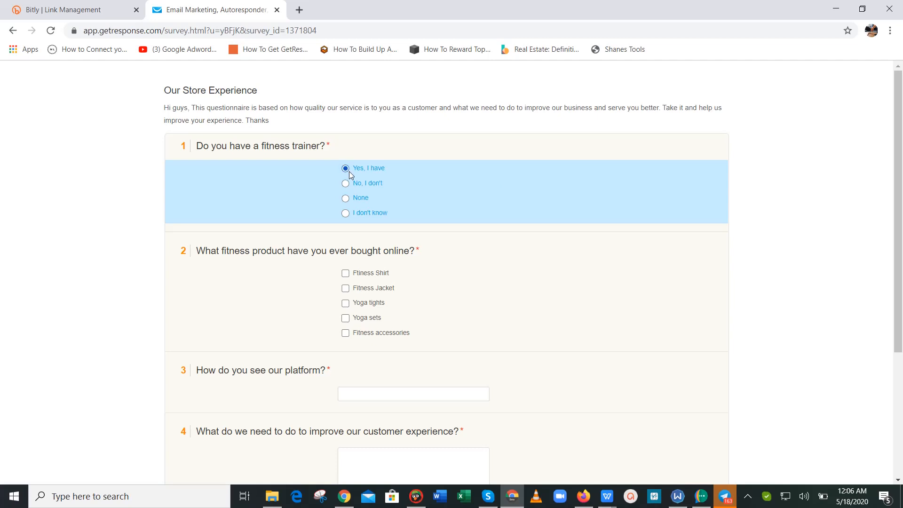
left_click(368, 184)
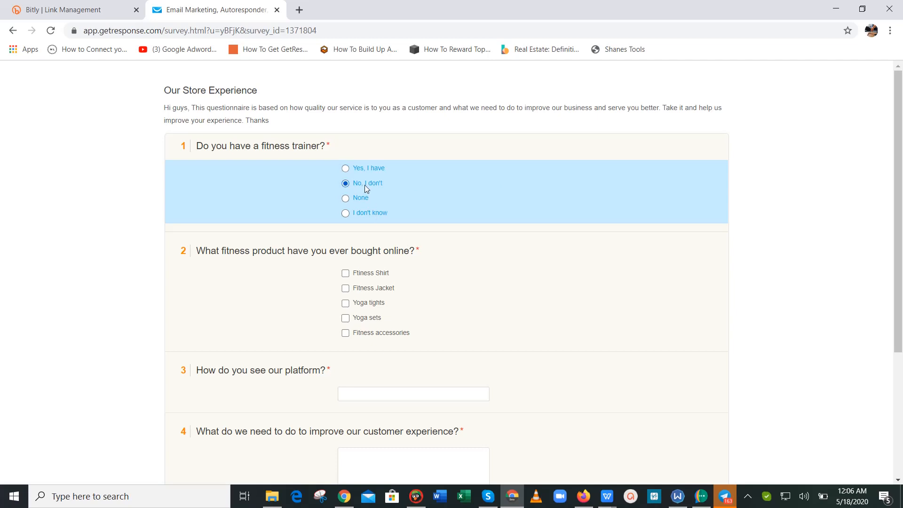
left_click(351, 166)
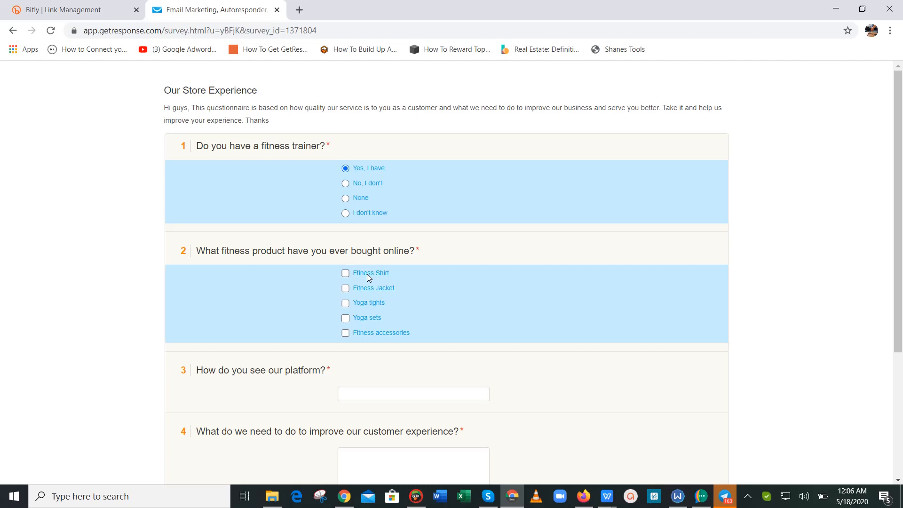
left_click(369, 277)
left_click(369, 292)
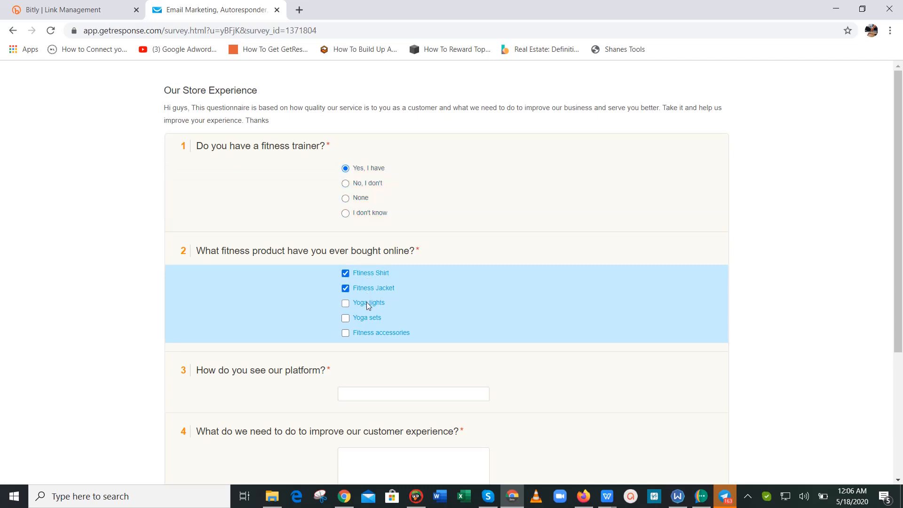
left_click(369, 306)
left_click_drag(901, 254, 901, 266)
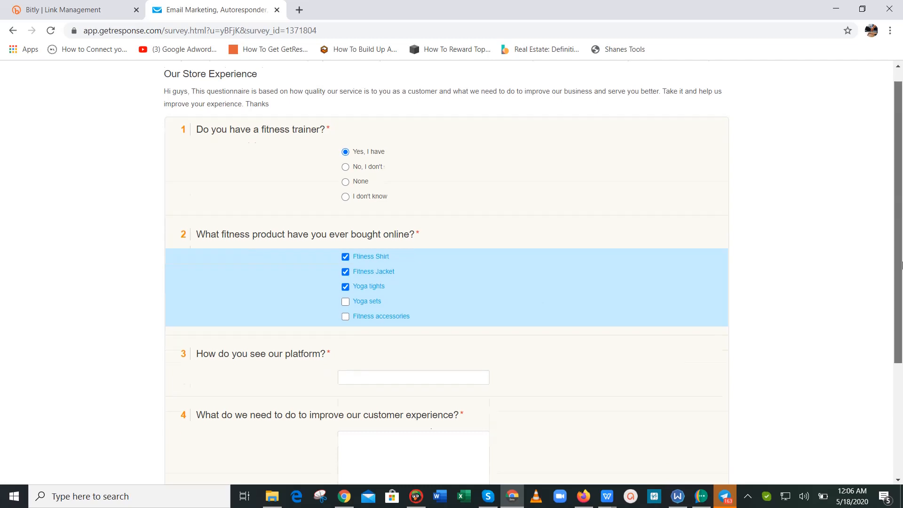
scroll(512, 186, "down", 2)
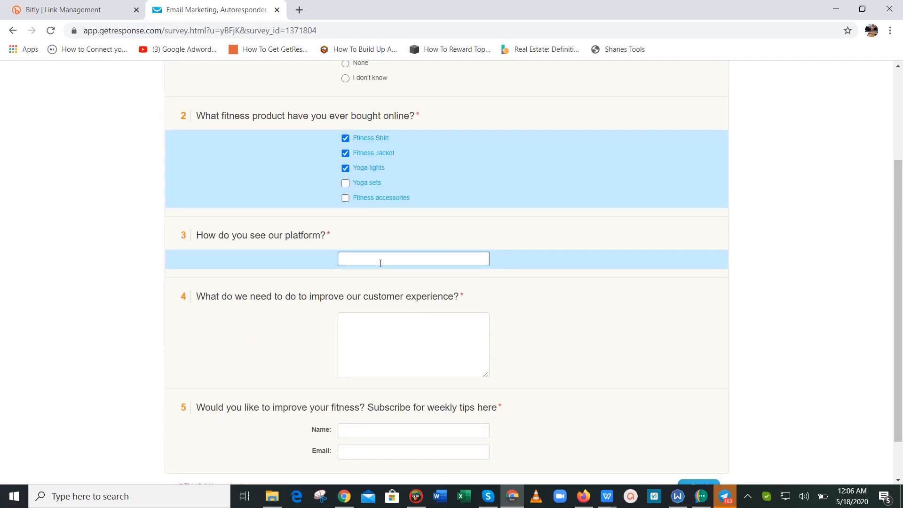
Answer question 3 with 'Gre' and question 4 with 'Your site texts, your products, your UI'.
left_click(381, 264)
type("Great")
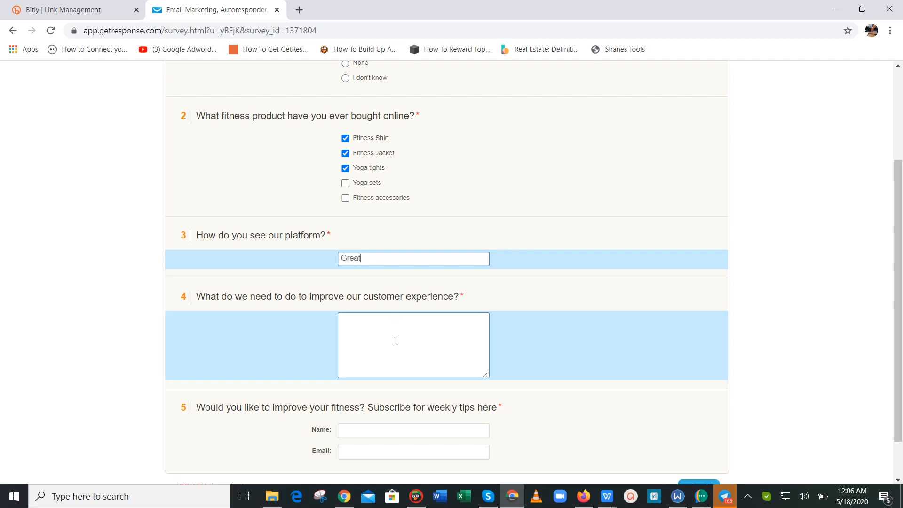
left_click(395, 340)
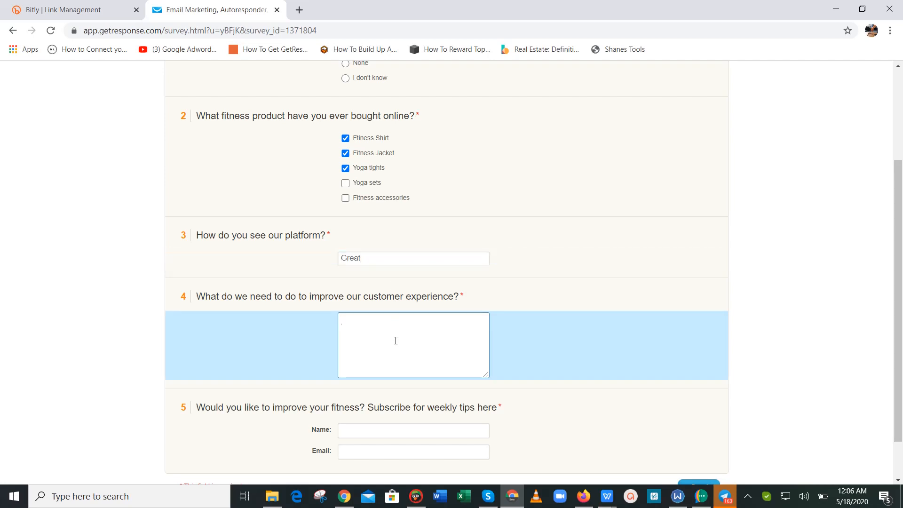
type("Your site texts, your products, your")
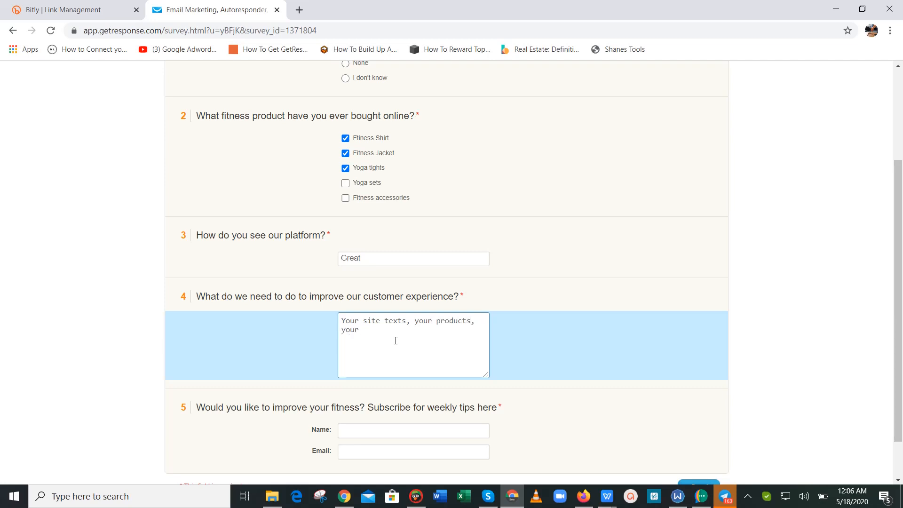
type(" UI....")
Enter the respondent's name and e-mail address in question 5 and send the survey.
left_click(471, 433)
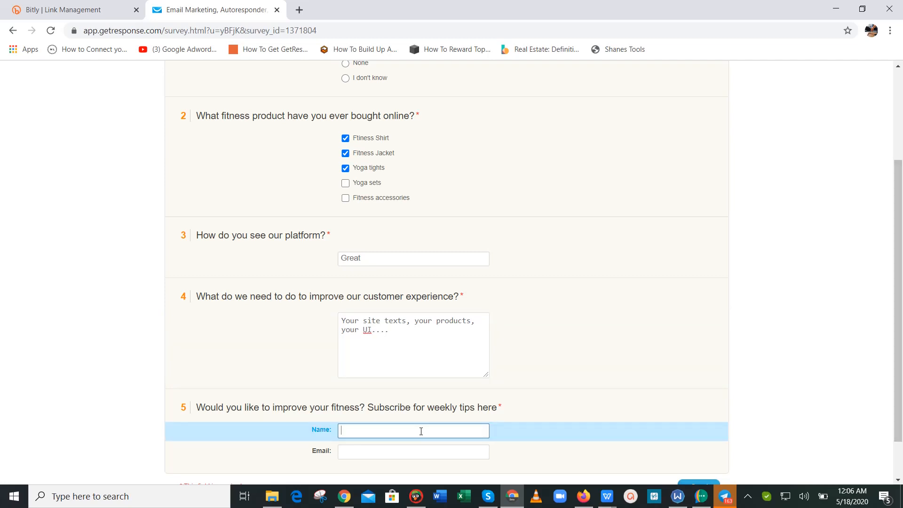
scroll(706, 401, "down", 2)
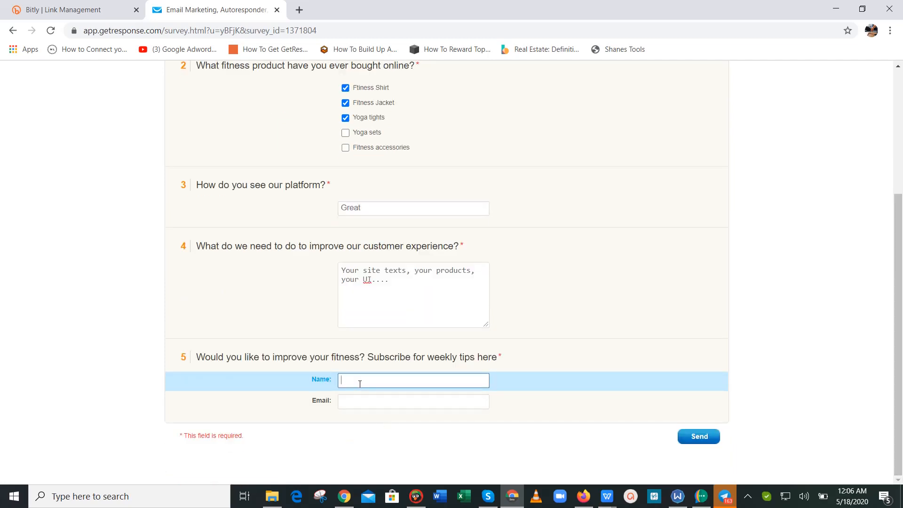
key("Tab")
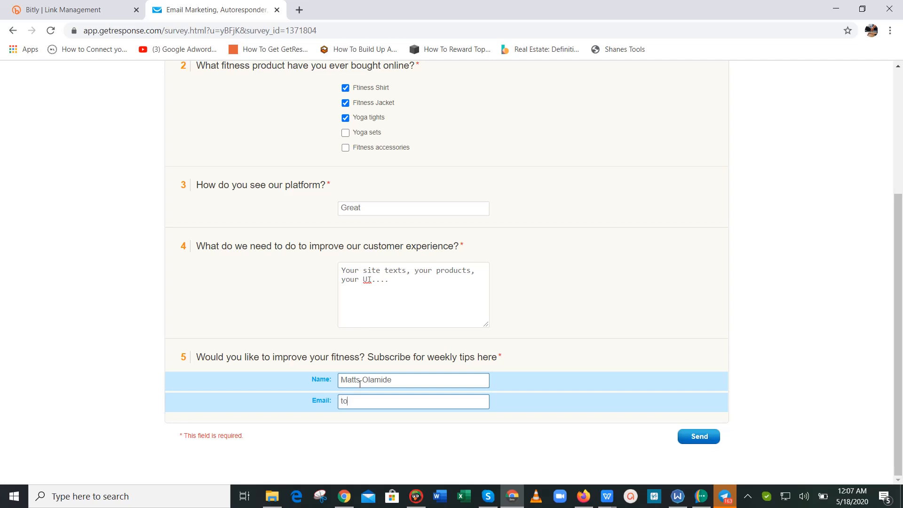
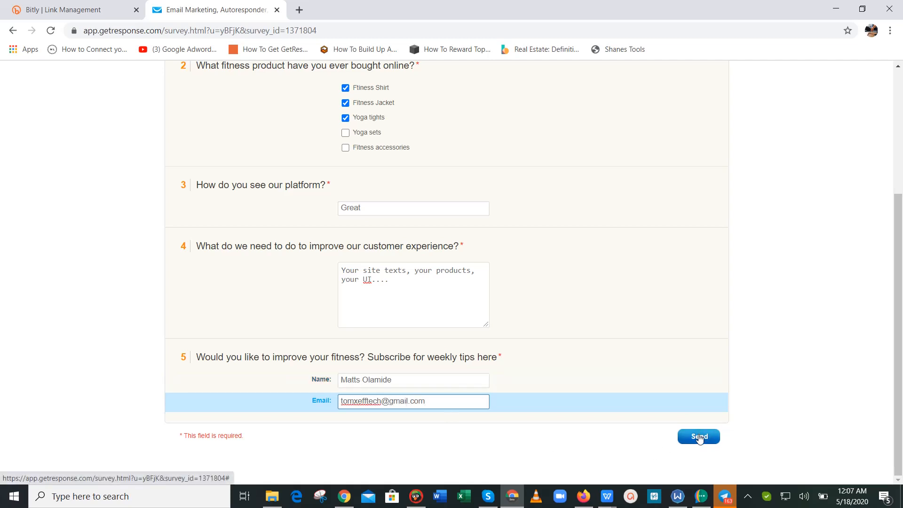
left_click(700, 439)
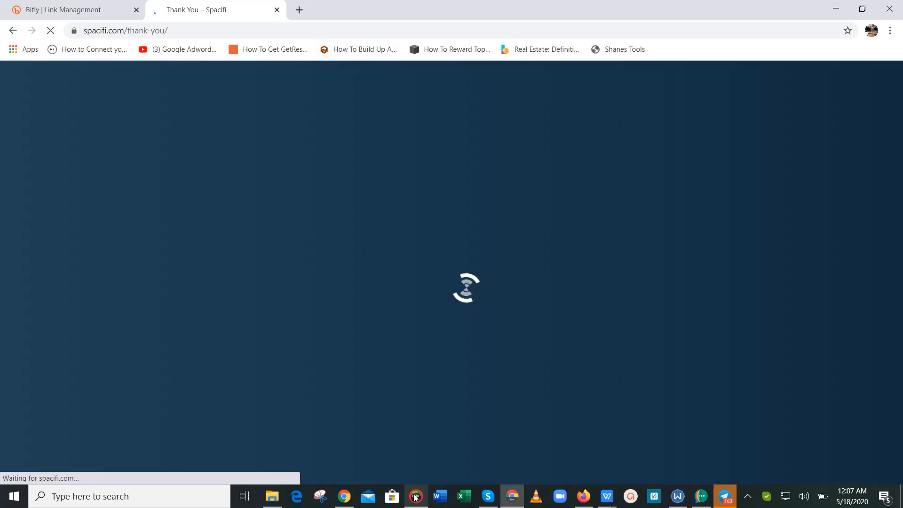
Return to the GetResponse surveys list after checking the thank-you page, and open Survey statistics.
left_click(416, 497)
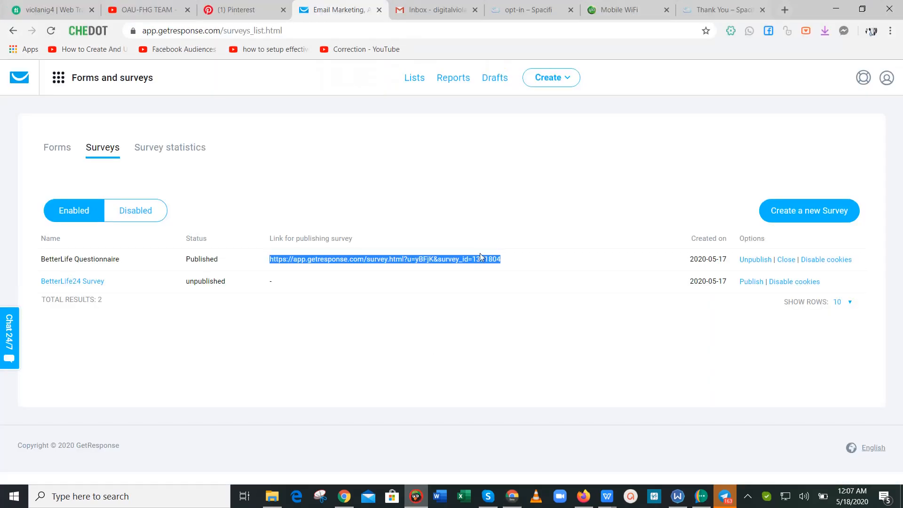
left_click(535, 259)
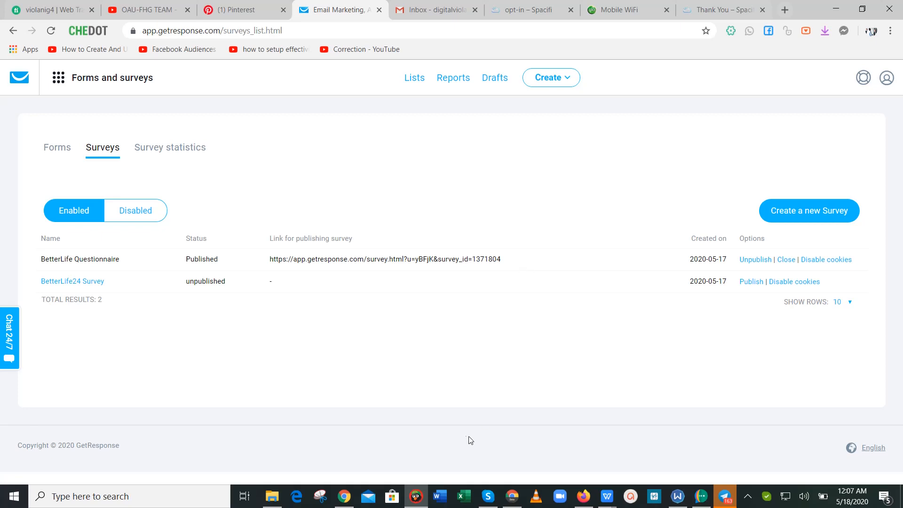
left_click(511, 498)
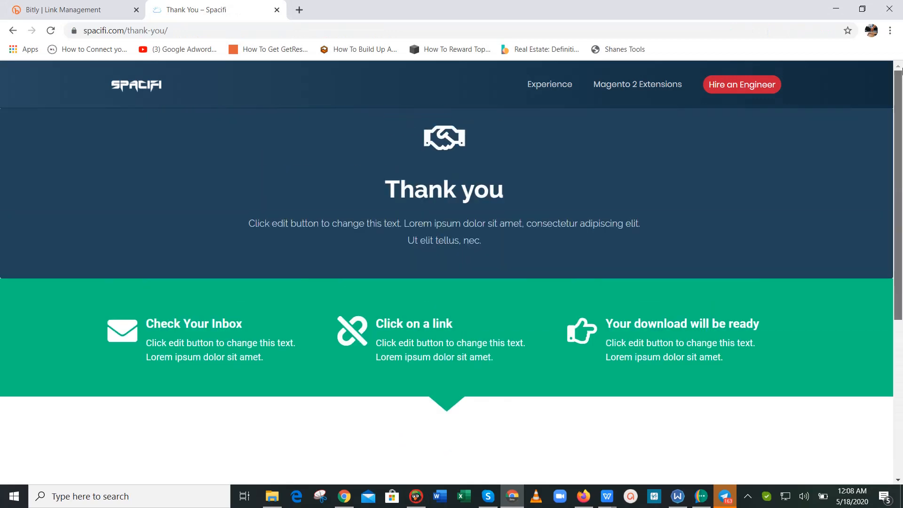
left_click(416, 497)
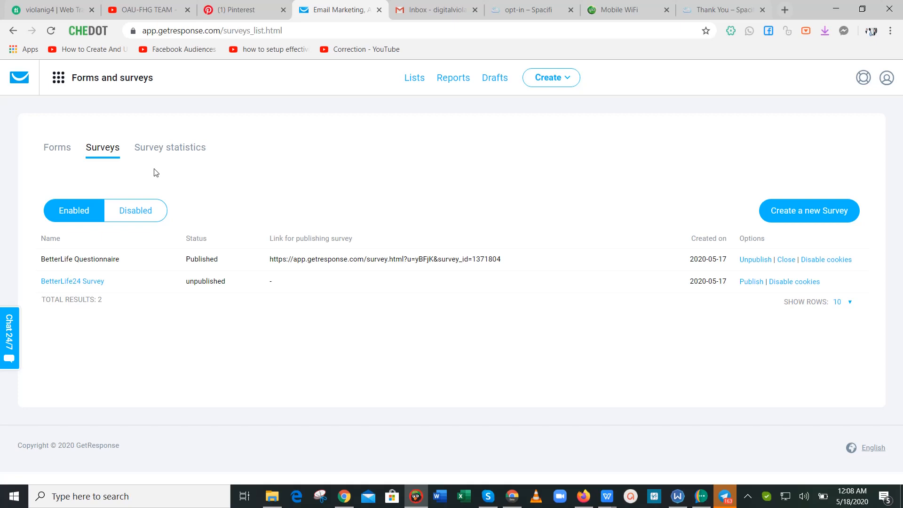
left_click(161, 153)
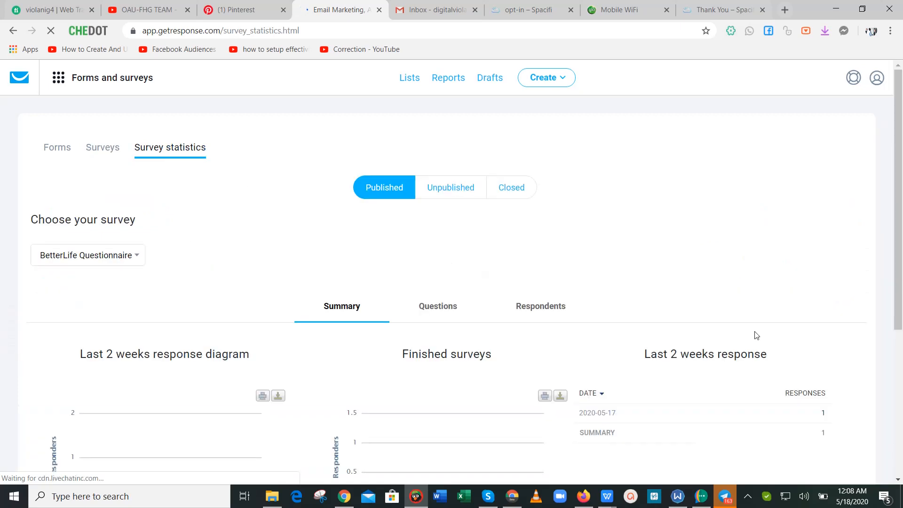
Review BetterLife Questionnaire's Summary statistics, dismiss the chat pop-up, and switch to the Questions tab.
scroll(901, 331, "down", 2)
scroll(901, 331, "down", 3)
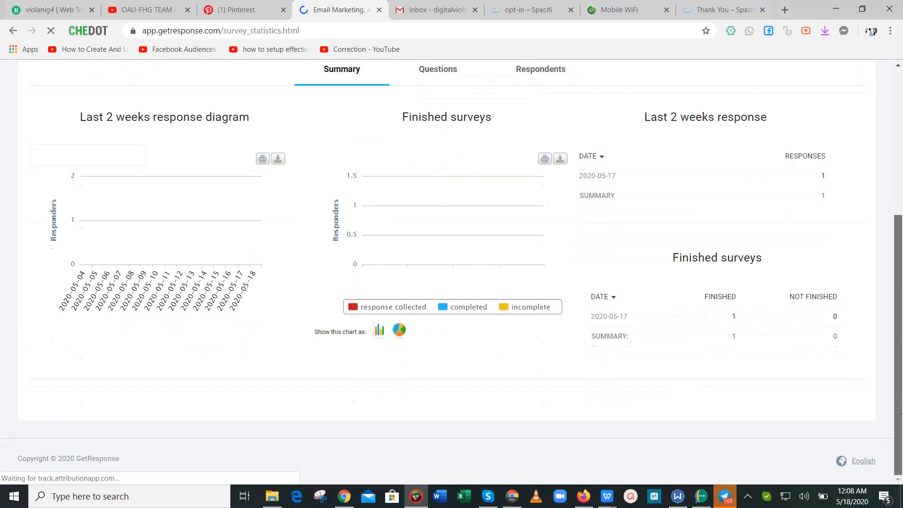
scroll(901, 331, "up", 3)
left_click(902, 496)
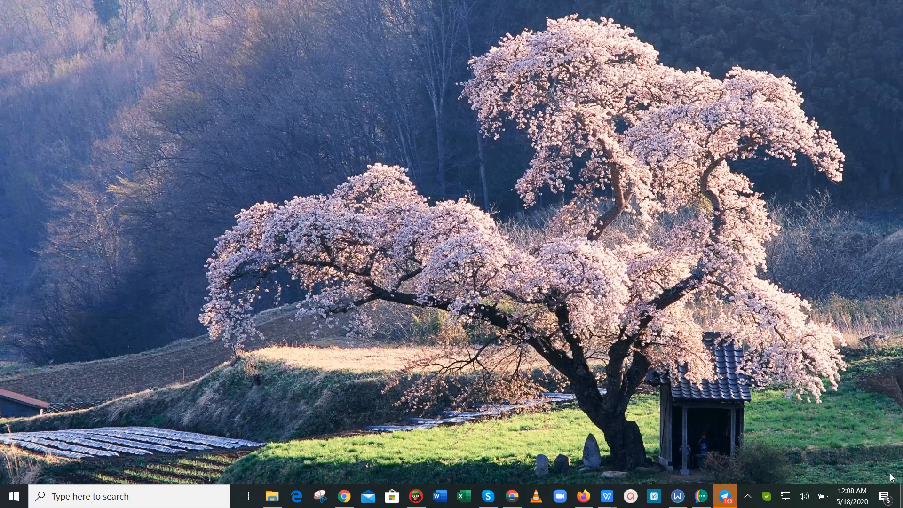
left_click(416, 496)
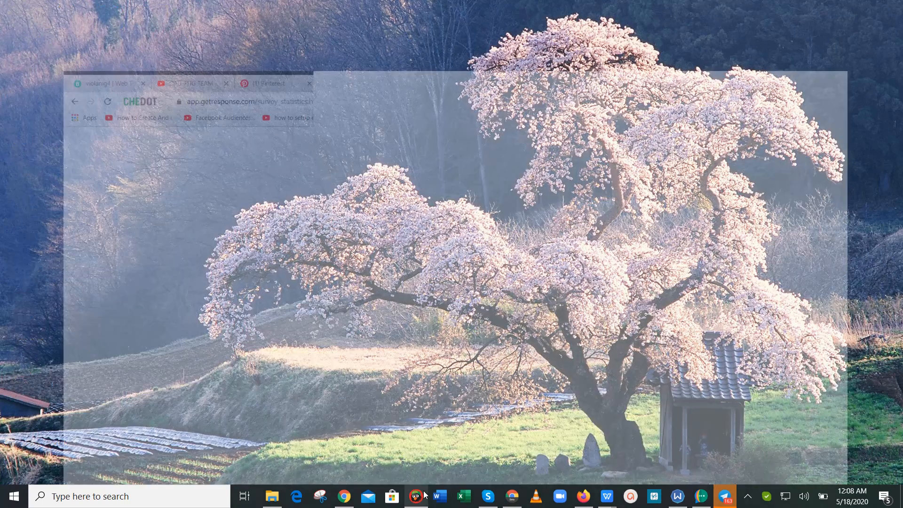
left_click_drag(902, 262, 902, 198)
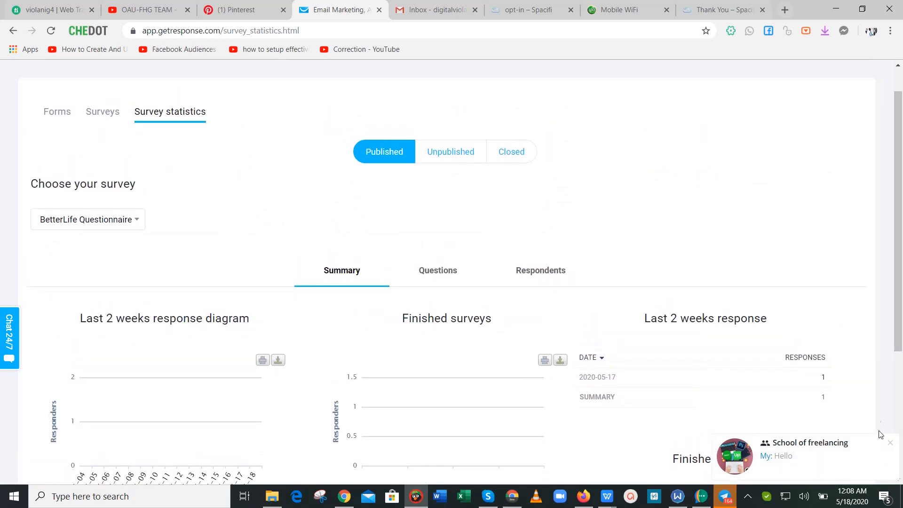
left_click(891, 444)
scroll(902, 315, "down", 2)
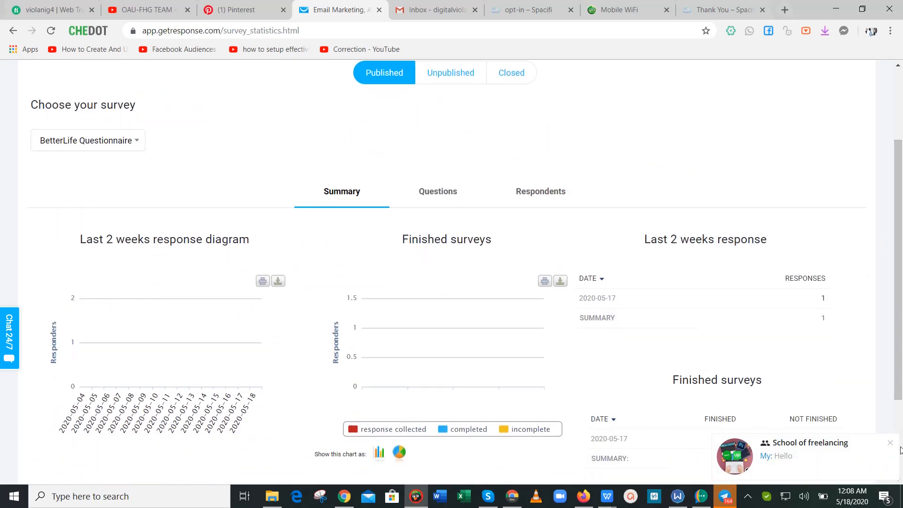
scroll(902, 321, "up", 2)
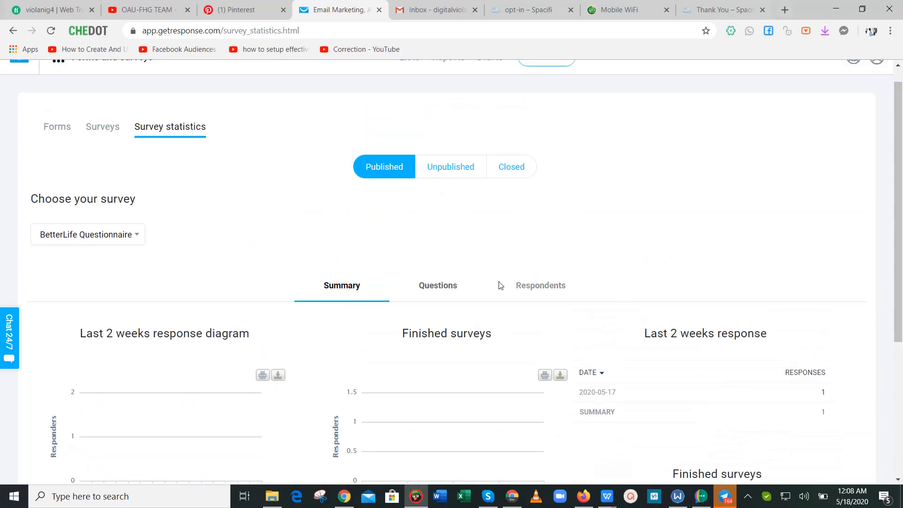
left_click(455, 285)
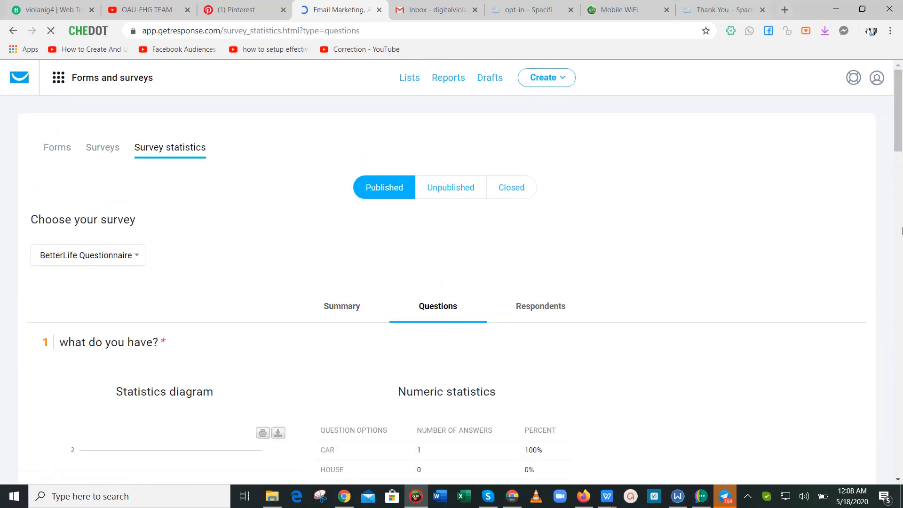
scroll(902, 150, "down", 5)
left_click_drag(902, 151, 902, 402)
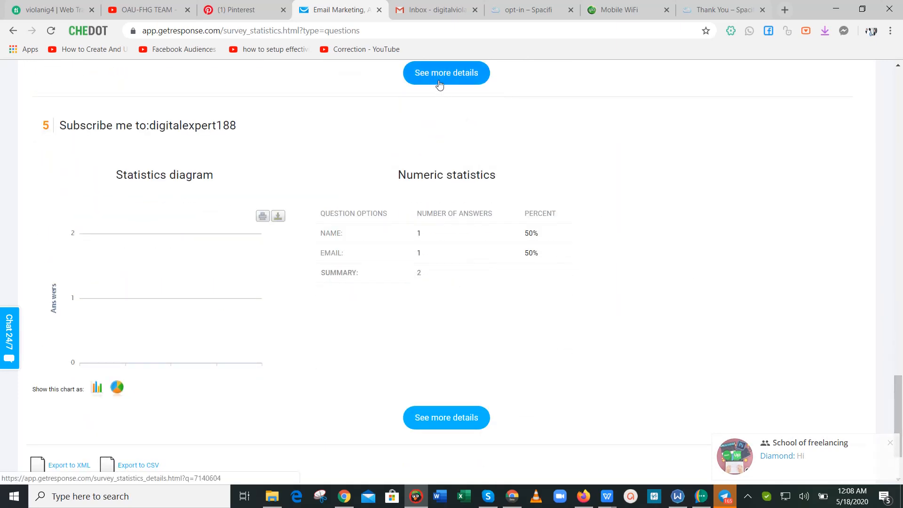
left_click_drag(901, 426, 900, 128)
left_click(103, 214)
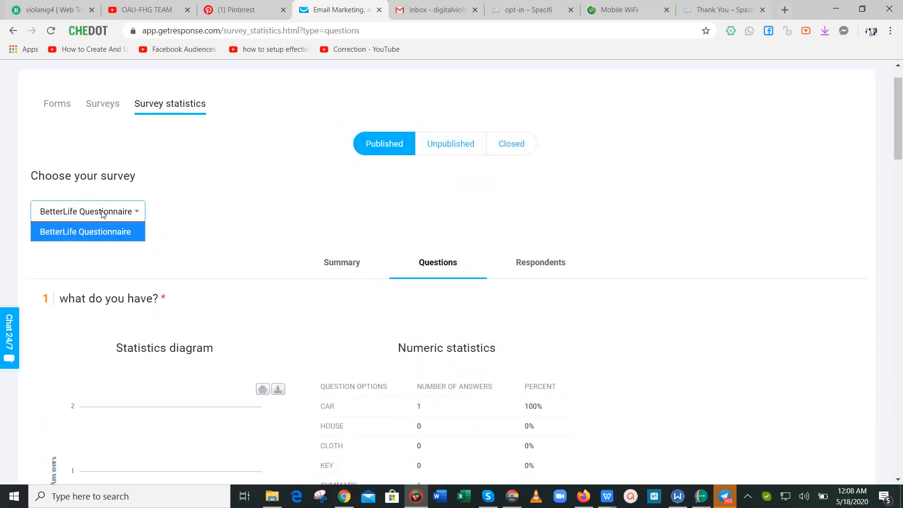
left_click(103, 228)
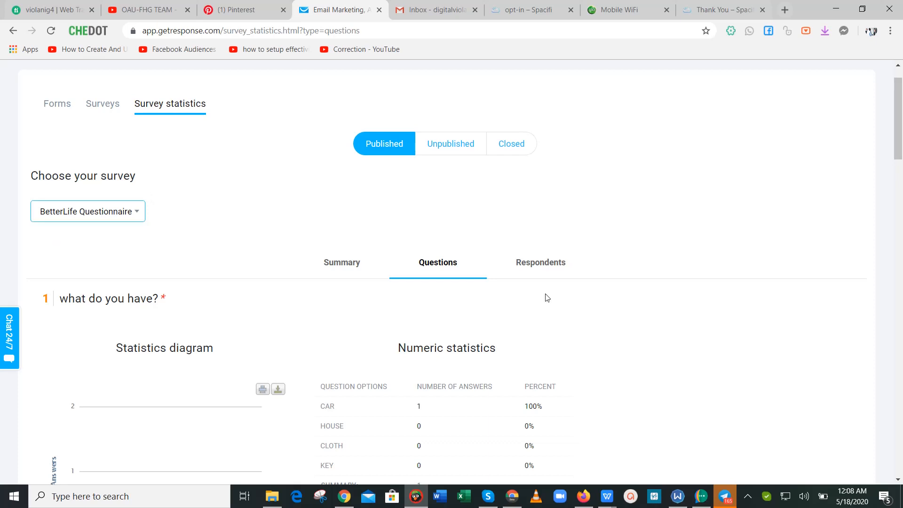
left_click_drag(902, 159, 901, 209)
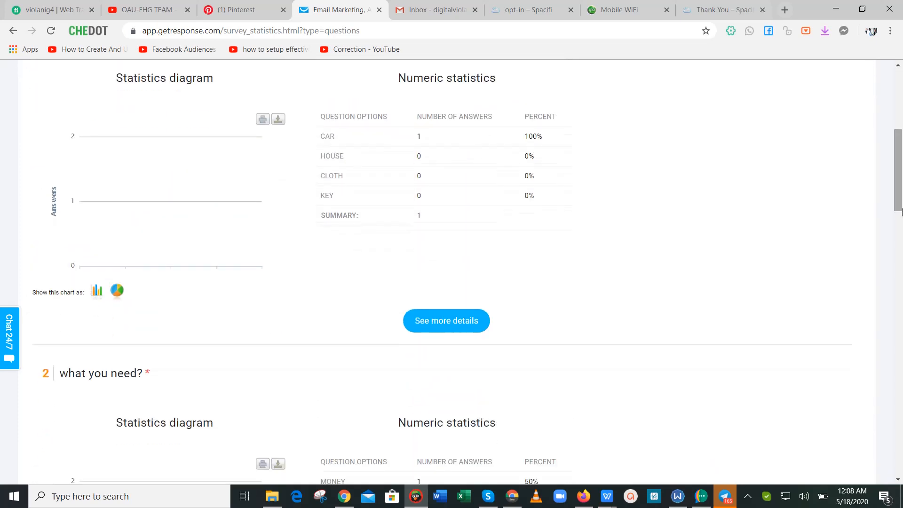
left_click(472, 320)
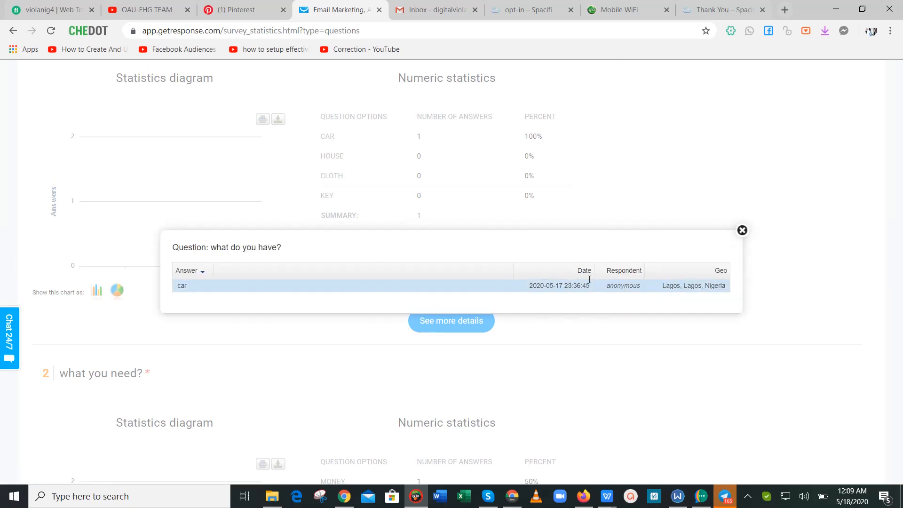
left_click(742, 230)
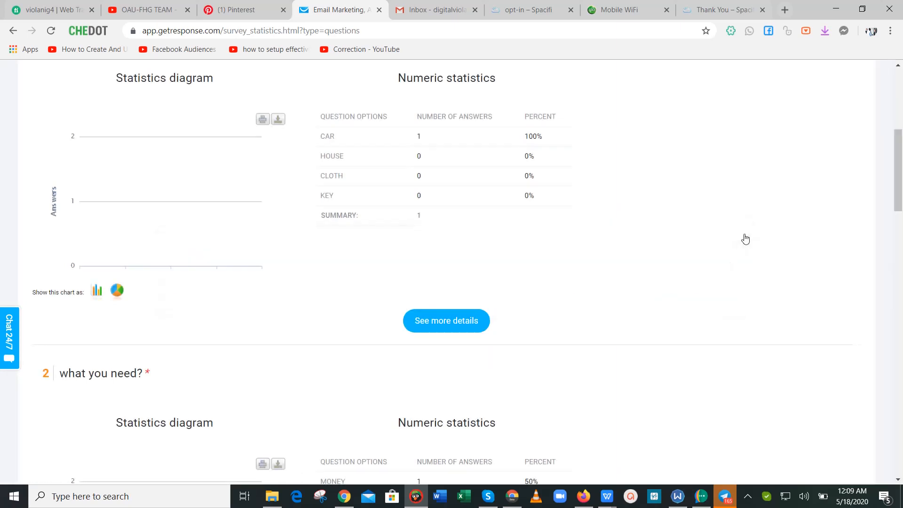
left_click_drag(899, 188, 901, 114)
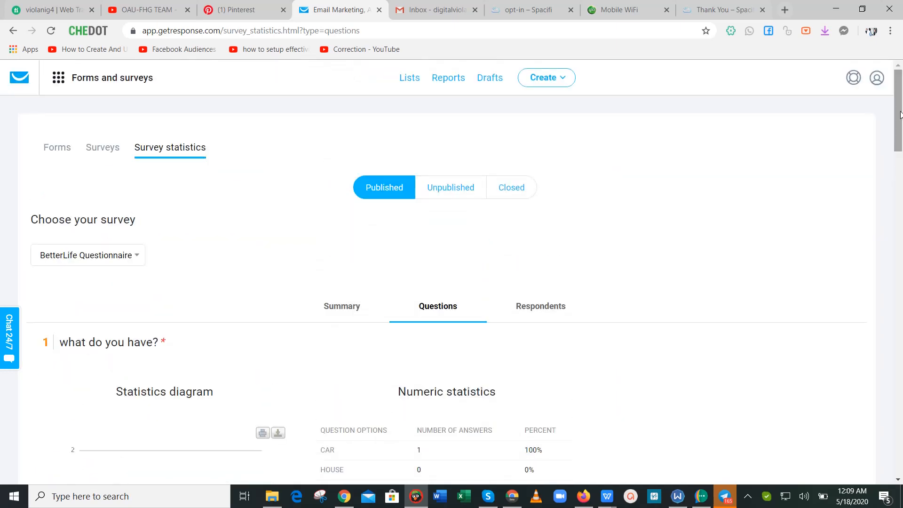
View the respondents statistics, check the published-survey list, then minimise the browser.
left_click(545, 302)
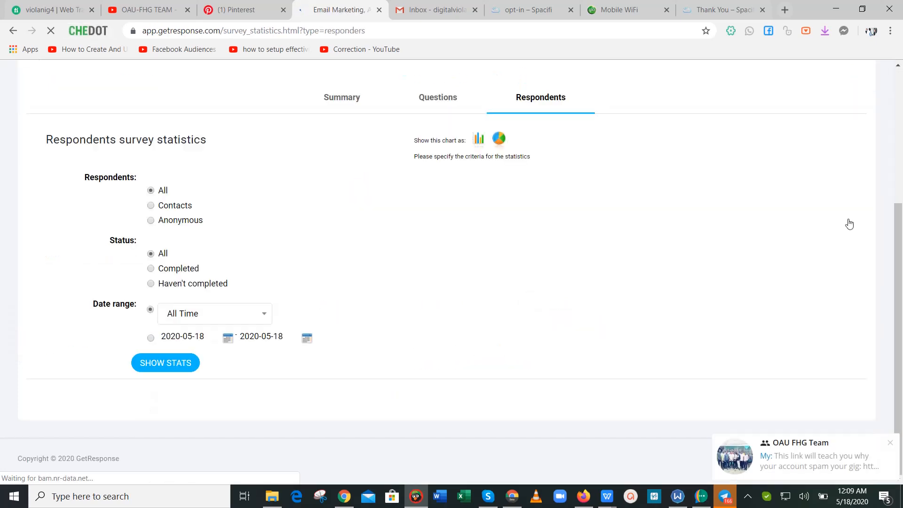
mouse_move(899, 298)
left_mouse_down()
mouse_move(902, 174)
mouse_move(895, 286)
left_mouse_up()
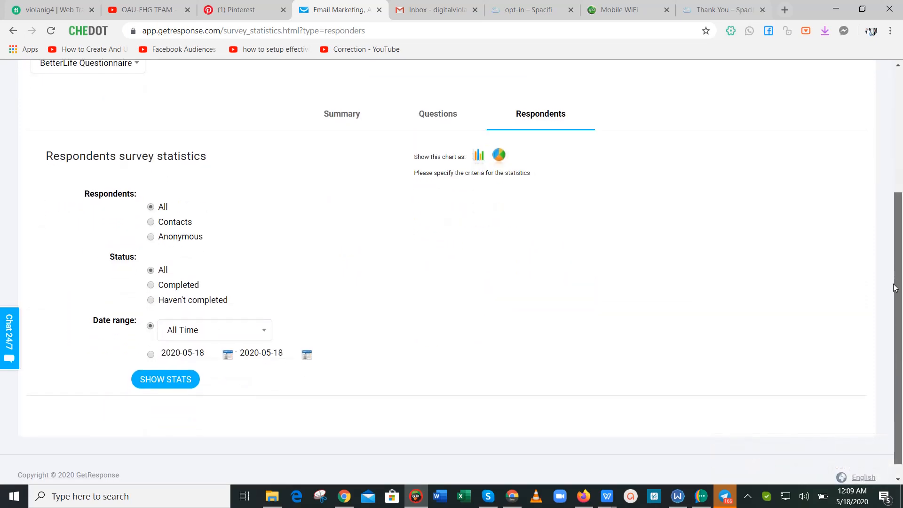
left_click_drag(895, 285, 900, 137)
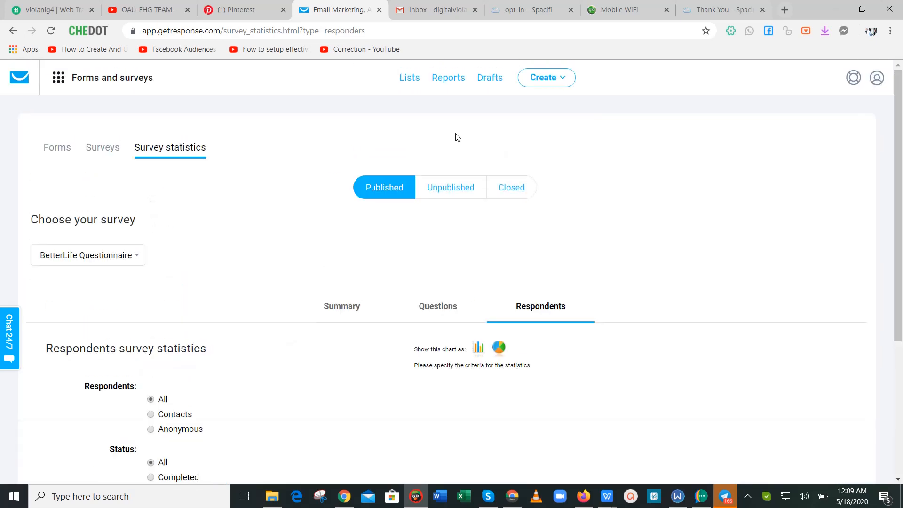
left_click(119, 256)
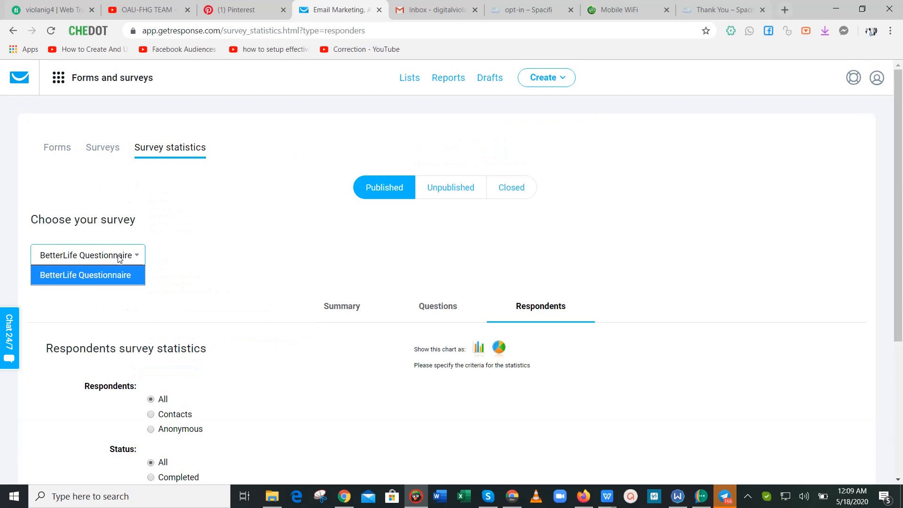
left_click(352, 239)
left_click(836, 9)
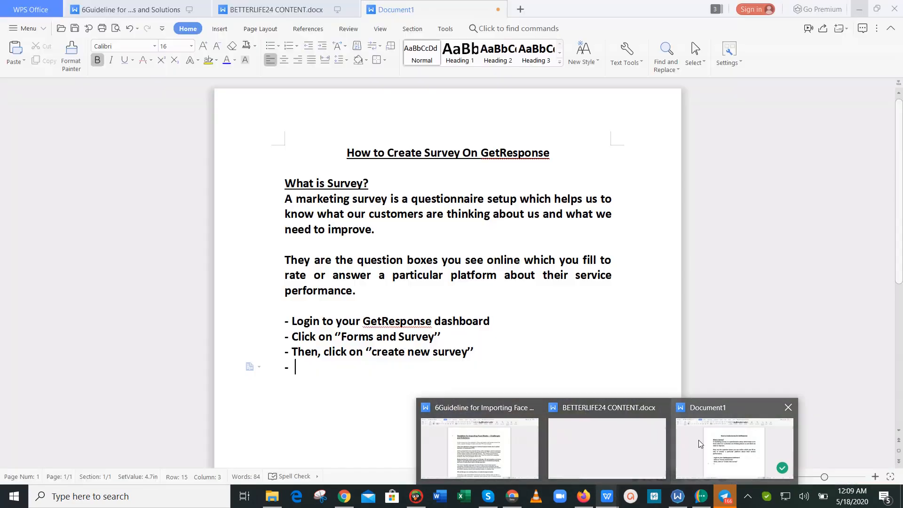
In Document1, add the step 'Add necessary info about your survey'.
left_click(699, 440)
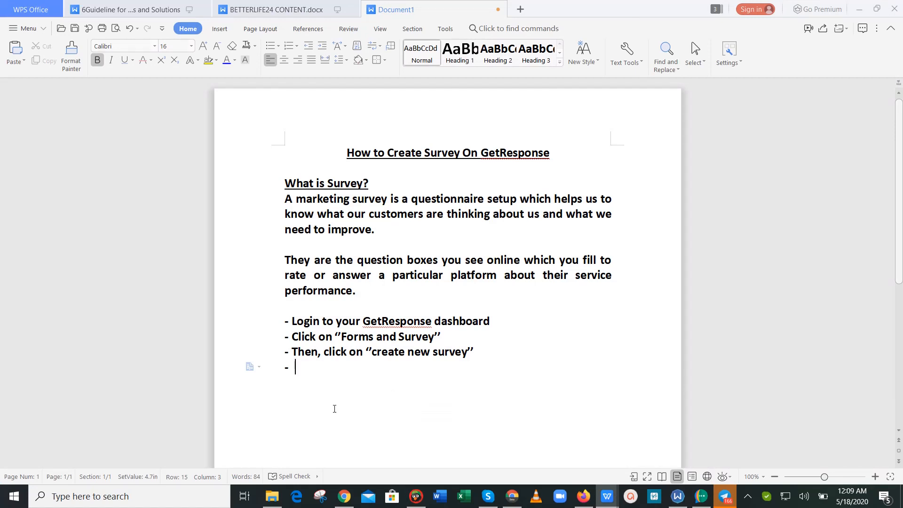
type("Add neces")
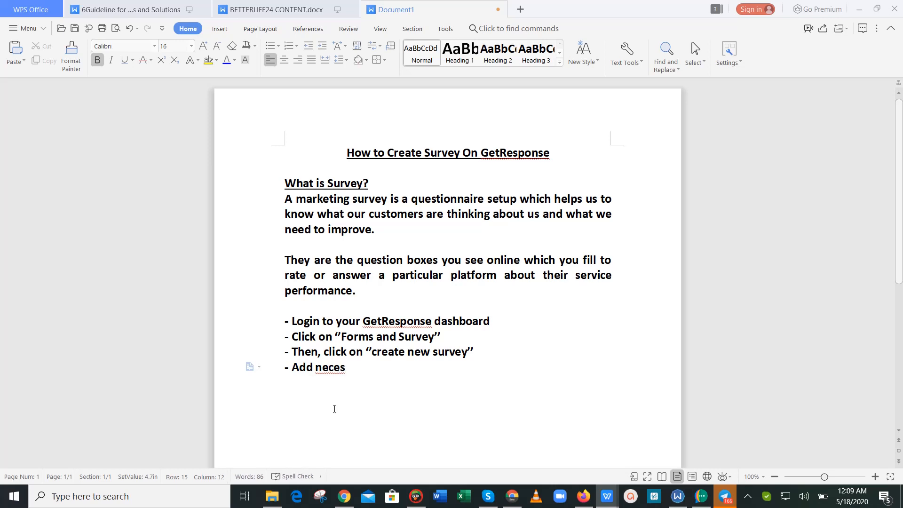
type("sary info about y")
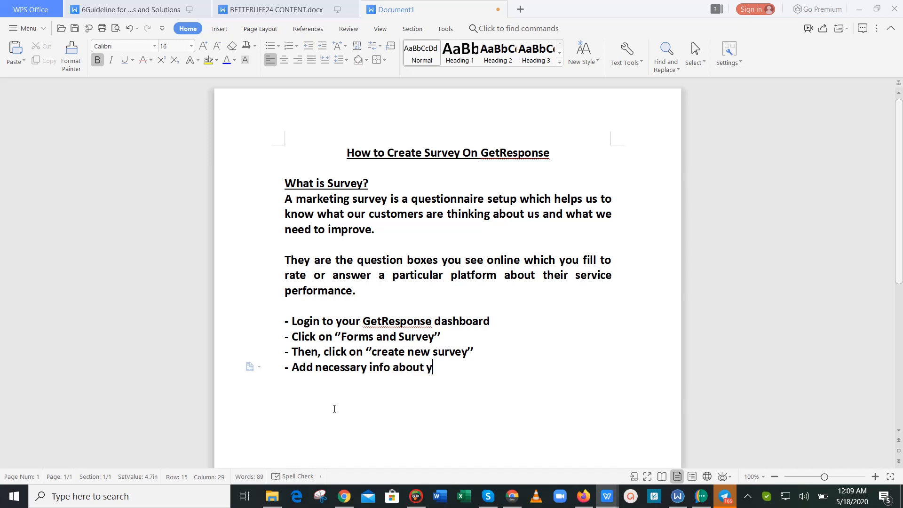
type("our survey")
key("Return")
Add '- You can add a tag to track new subscribers who joined through the survey.'.
type("-")
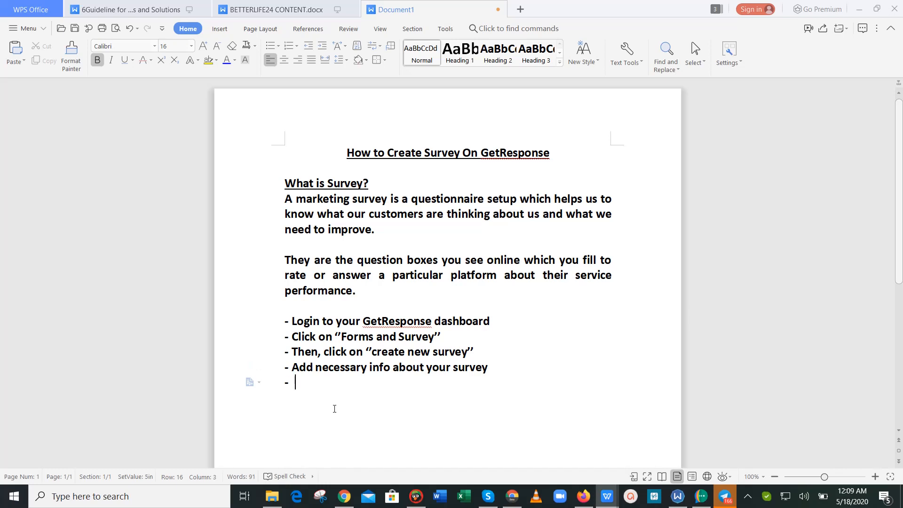
type(" You can ad")
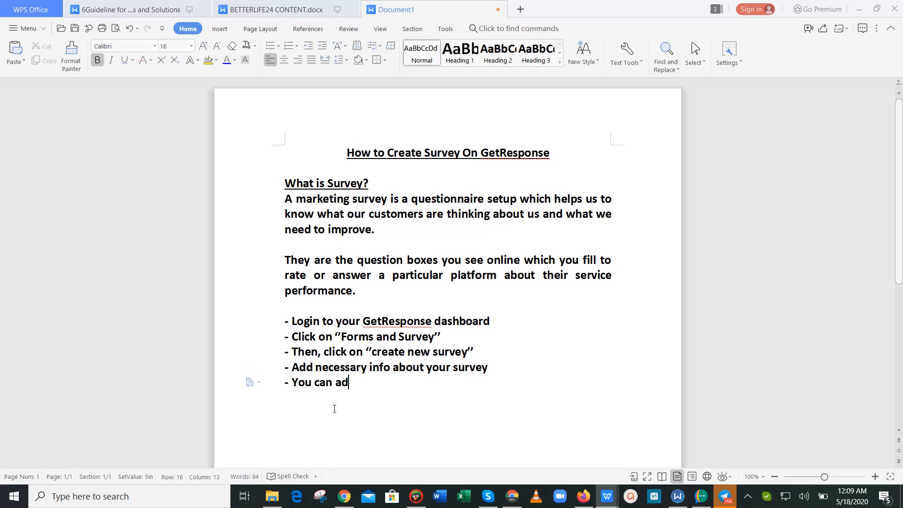
type("d a tag to")
type("to track new ")
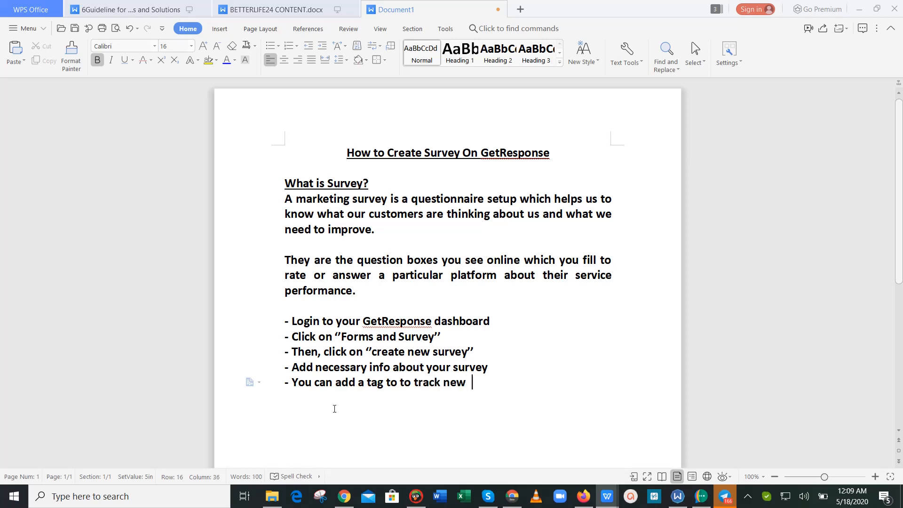
type("subscribers who join")
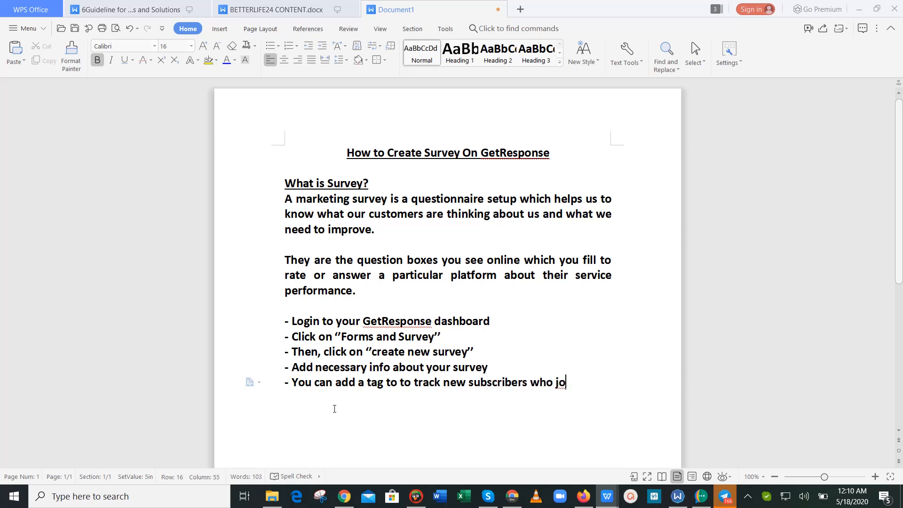
key("BackSpace")
key("BackSpace")
type("ined through t")
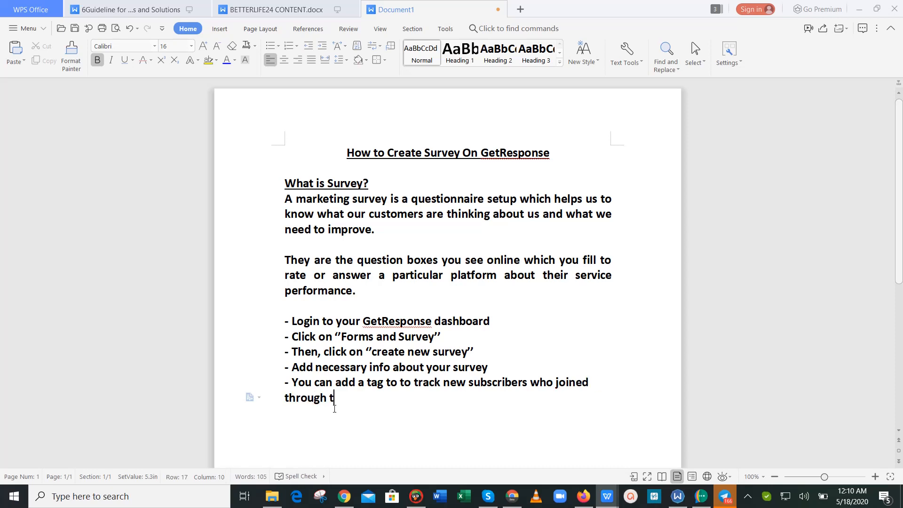
type("he survey.")
key("Return")
Add '- Build your survey questions', '- Save and publish', and the test-and-insert-link step.
type("-")
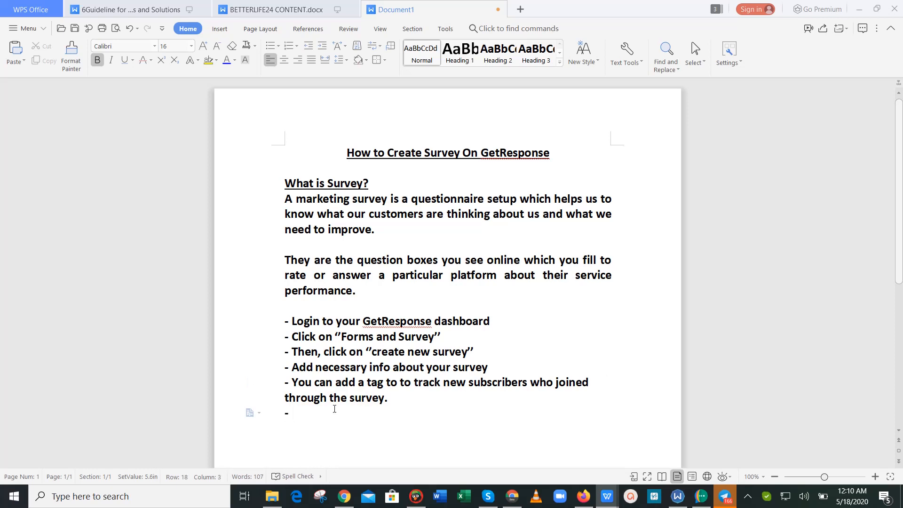
type(" Build your ")
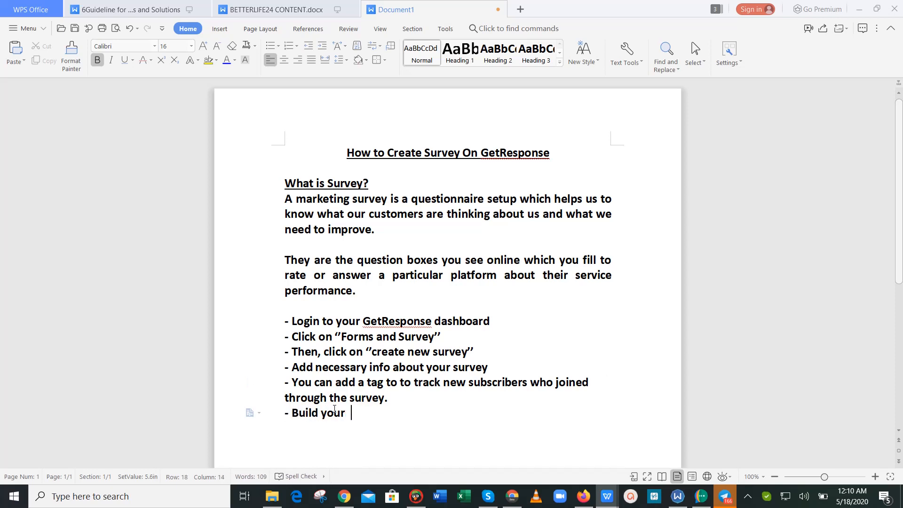
type("survey questions")
key("Return")
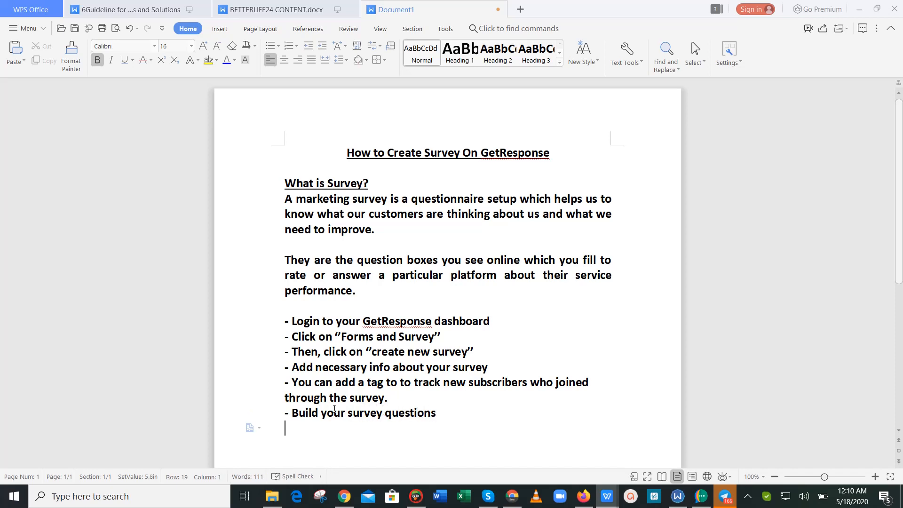
type("- Save and publish")
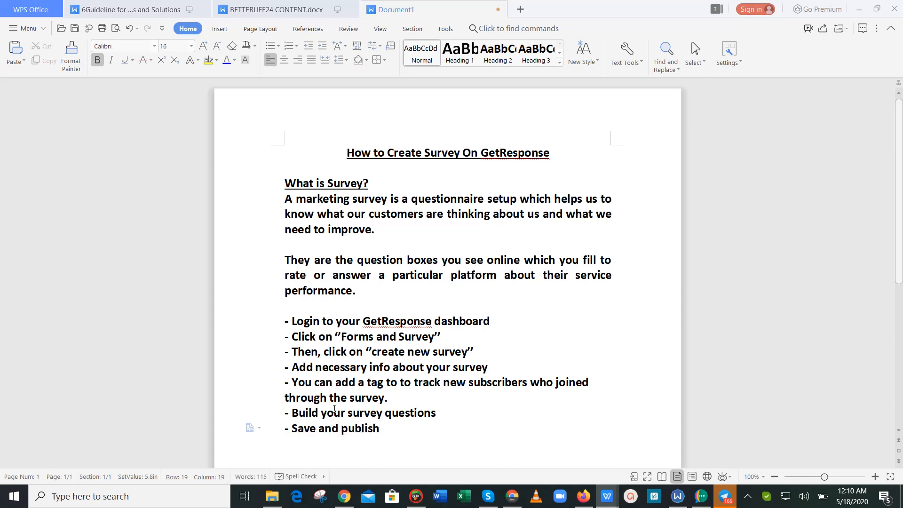
key("Return")
type("- Test it and ")
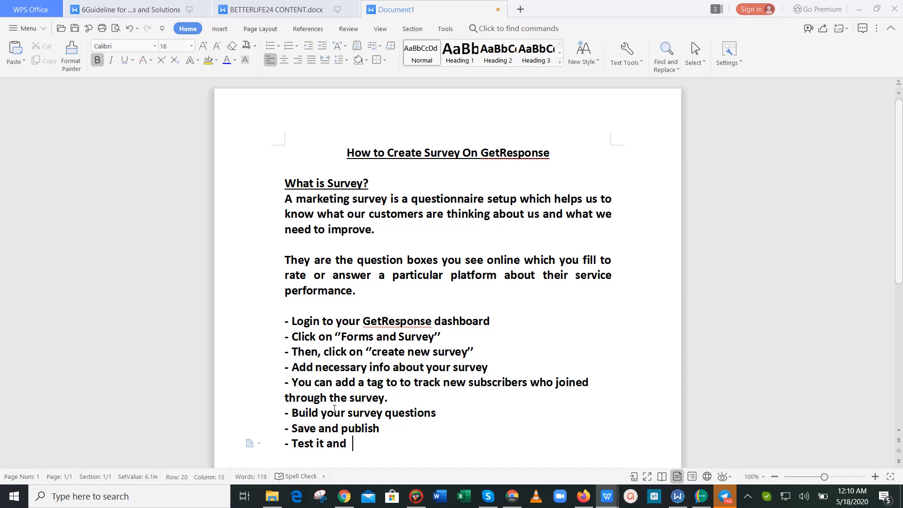
type("you can now")
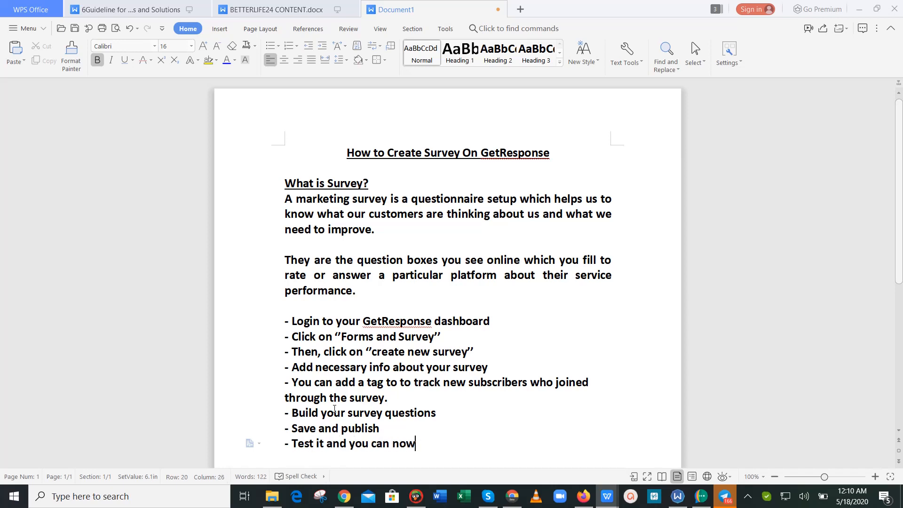
type(" copy the survey l")
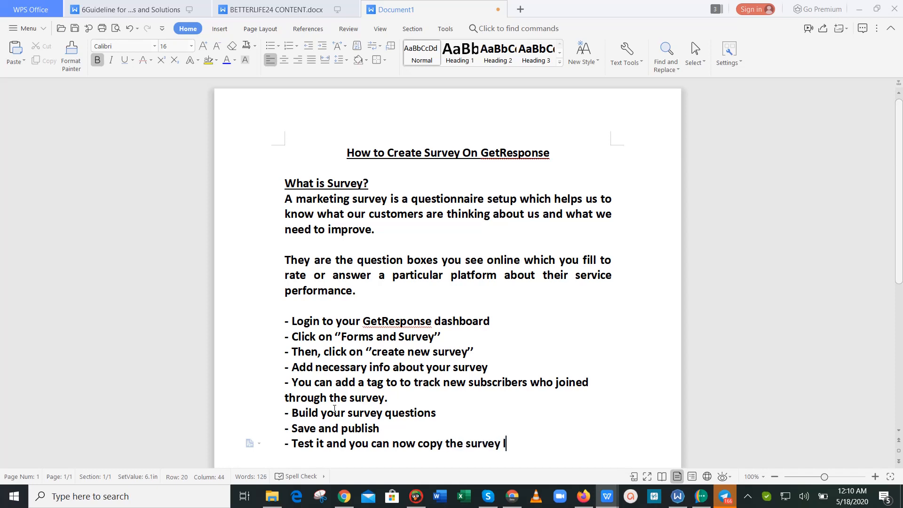
type("ink and inse")
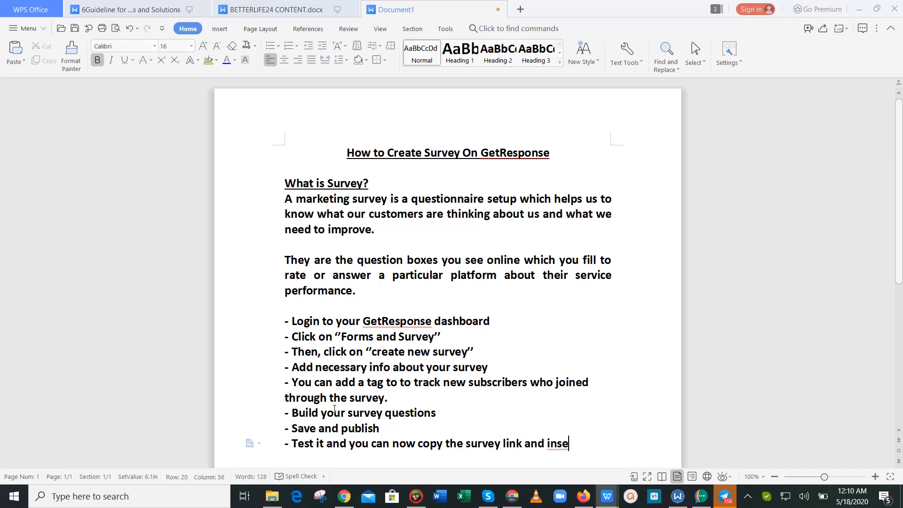
type("rt it into")
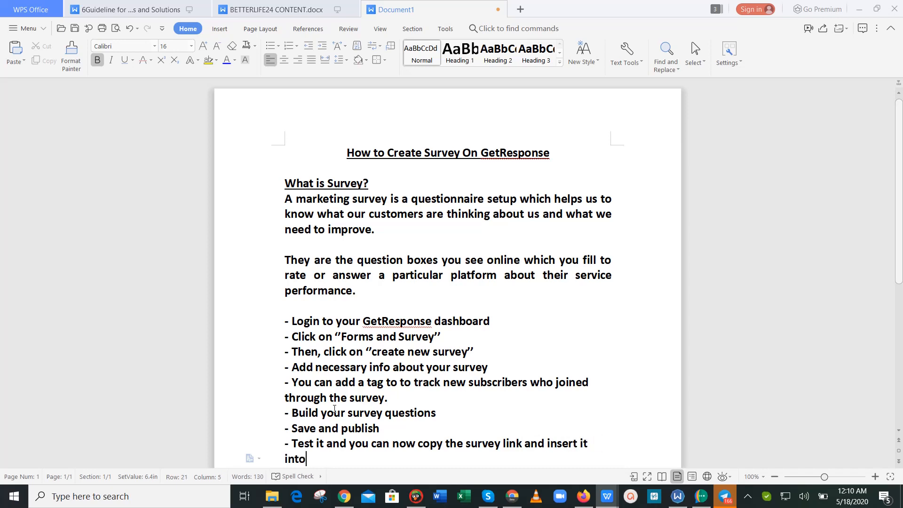
type(" your website ot")
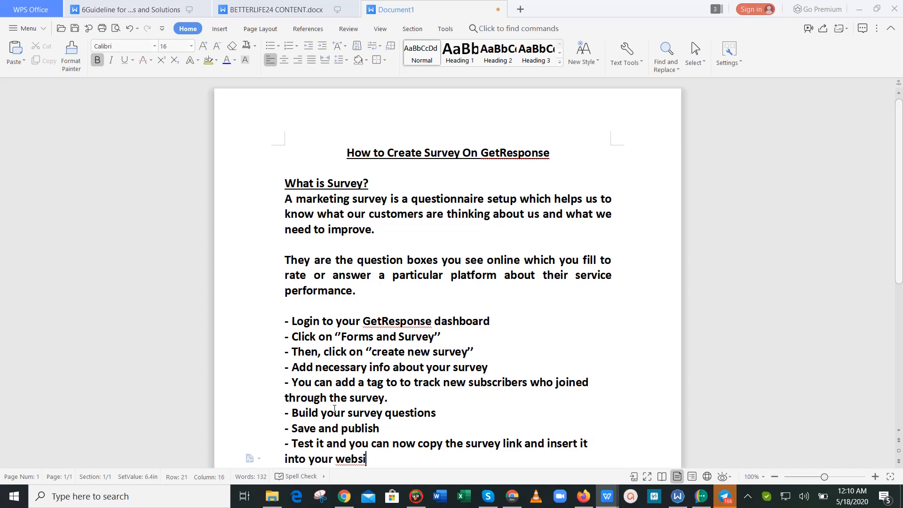
key("BackSpace")
key("BackSpace")
type("r campaign.")
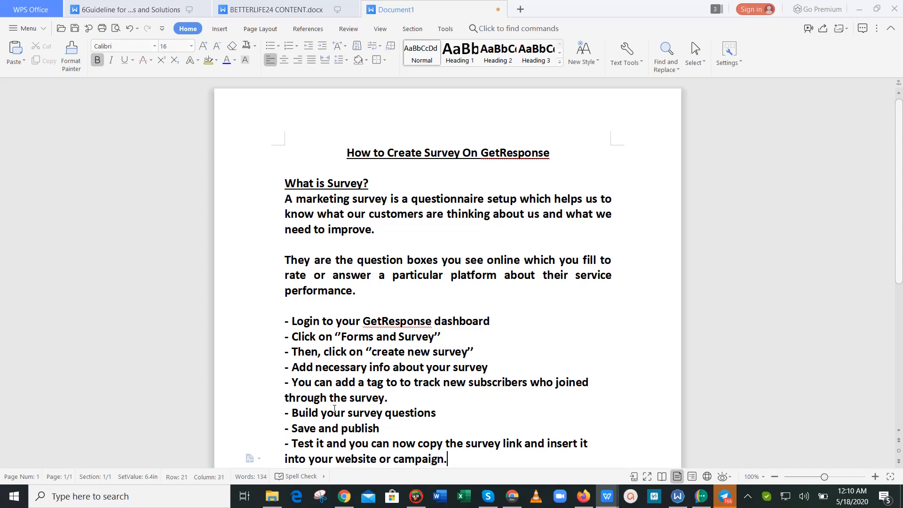
key("Return")
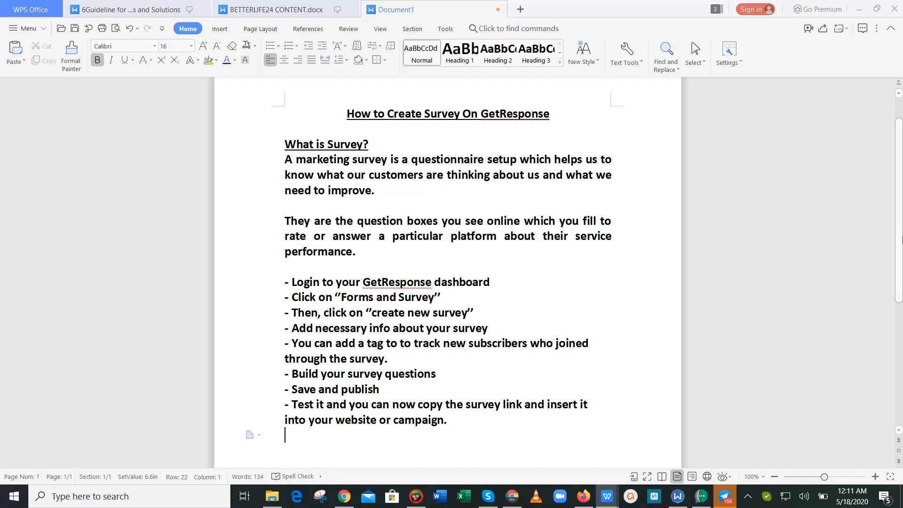
Below the survey steps list, add 'Thanks,' and then 'Bye' on its own line.
scroll(900, 281, "down", 3)
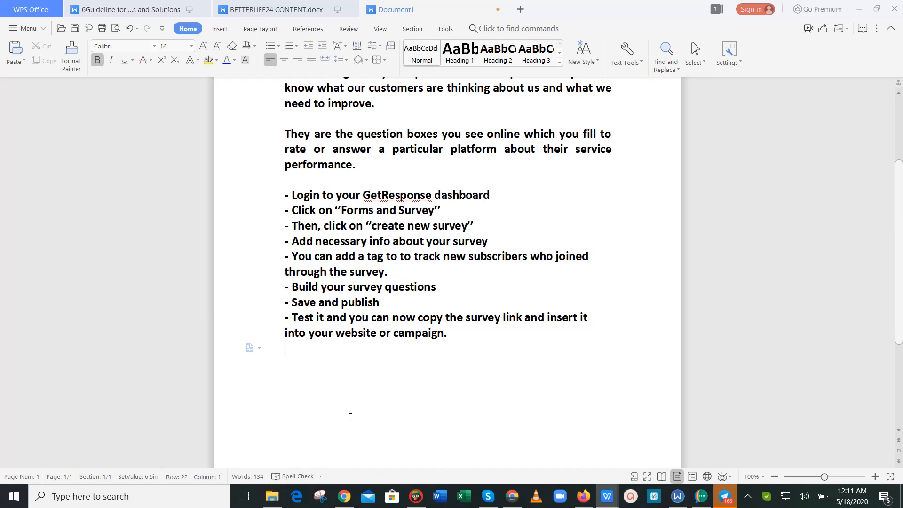
key("Return")
type("Thanks,")
key("Return")
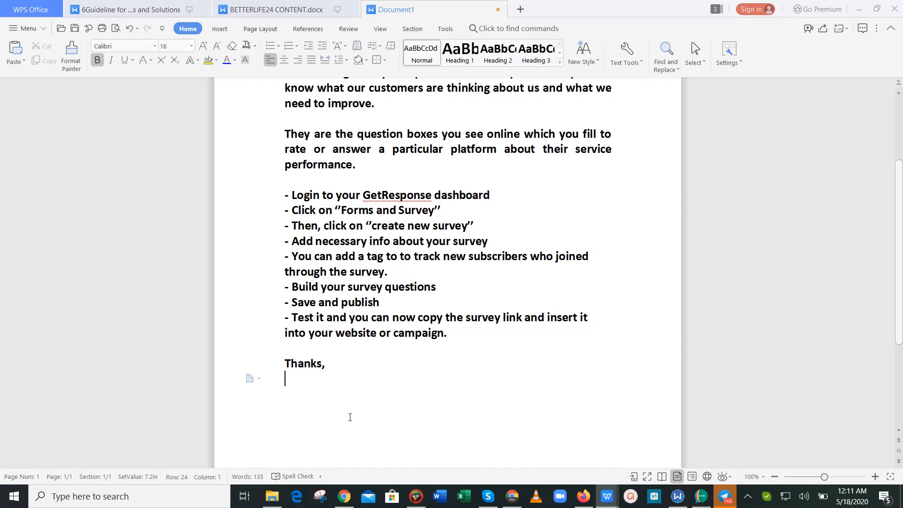
type("Bye")
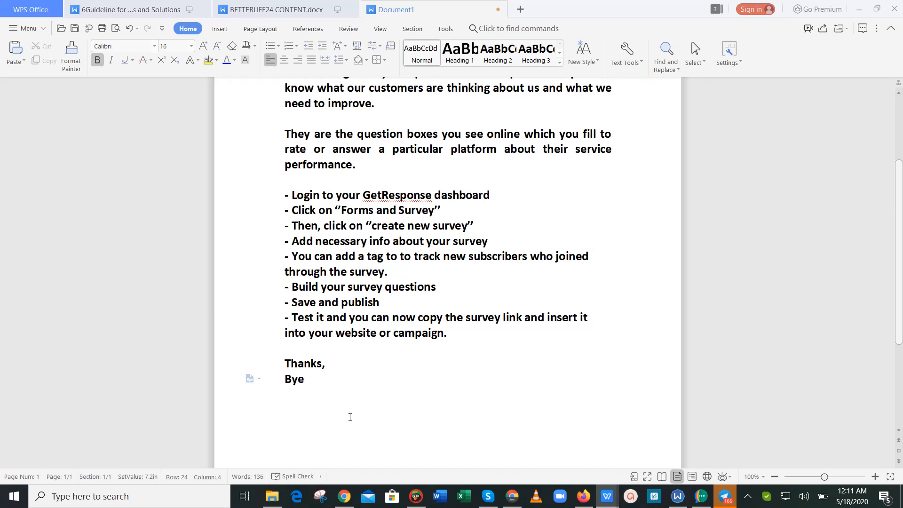